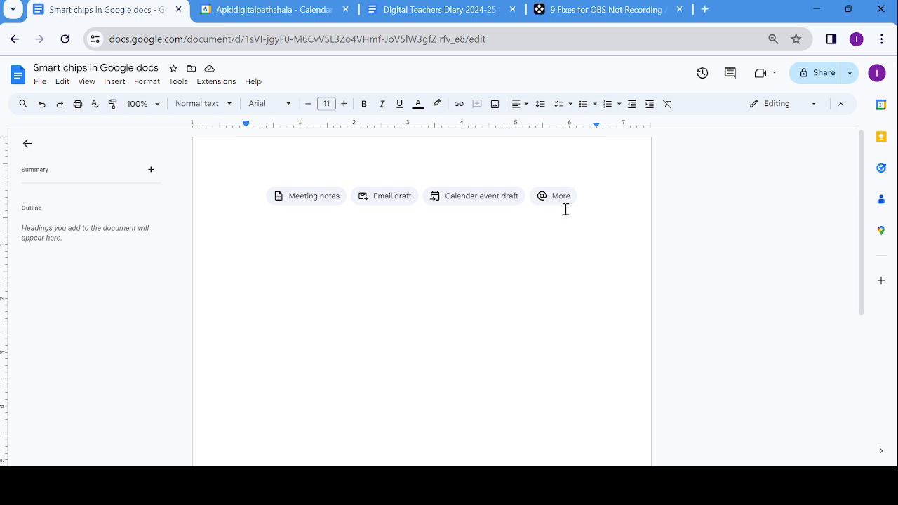
- Type @ on the blank page to show the People and smart chip menu (Date, Dropdown, Stopwatch, Timer)
text(@)
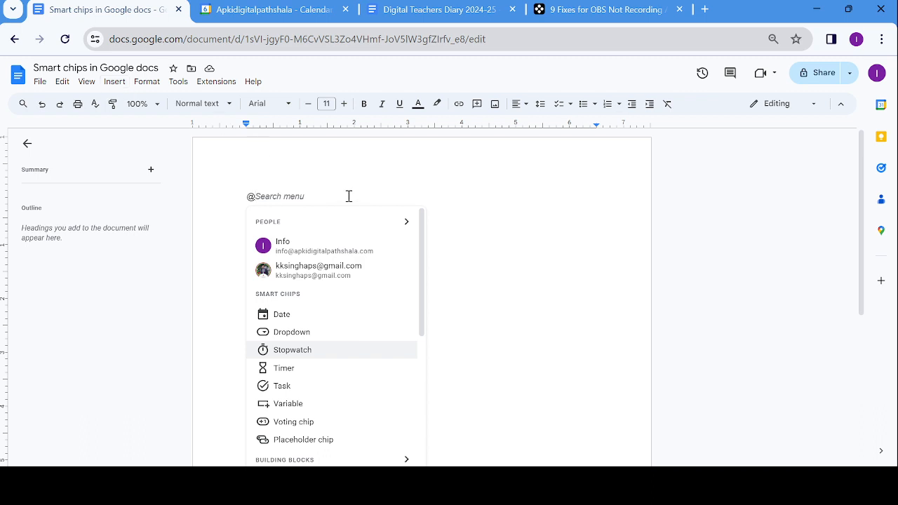
- Clear the @, browse Insert > Chart and Smart chips, then close the menu without inserting anything
key(BackSpace)
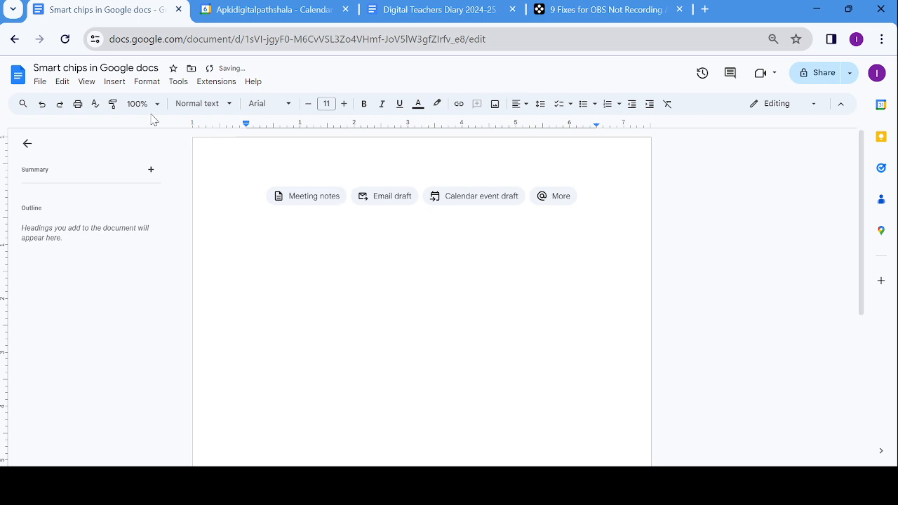
click(114, 82)
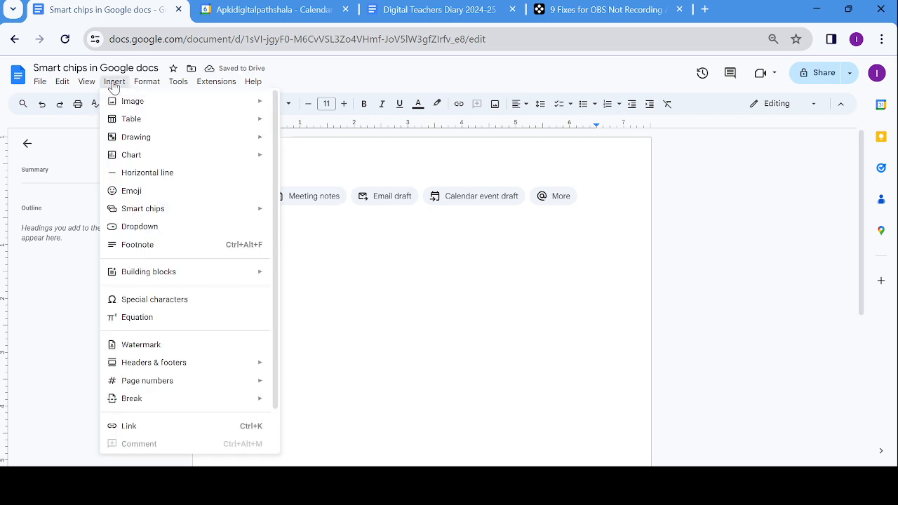
mouse_move(133, 160)
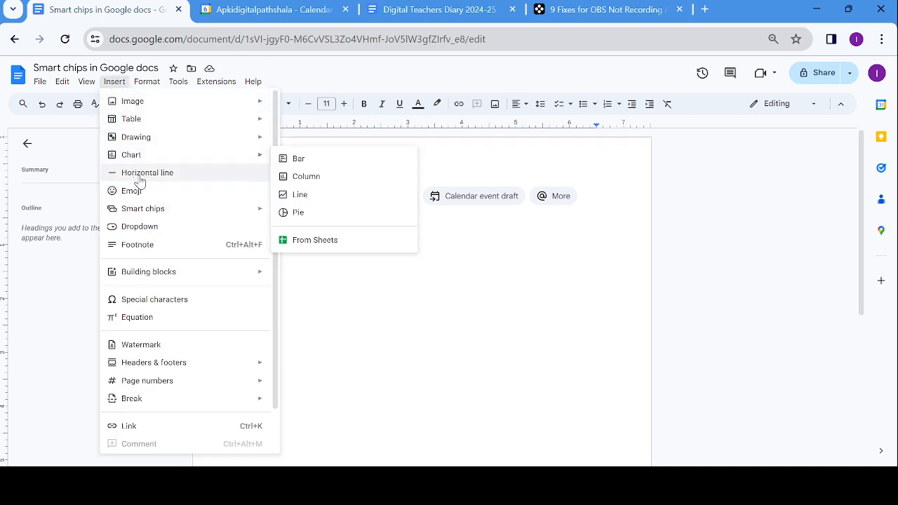
mouse_move(151, 210)
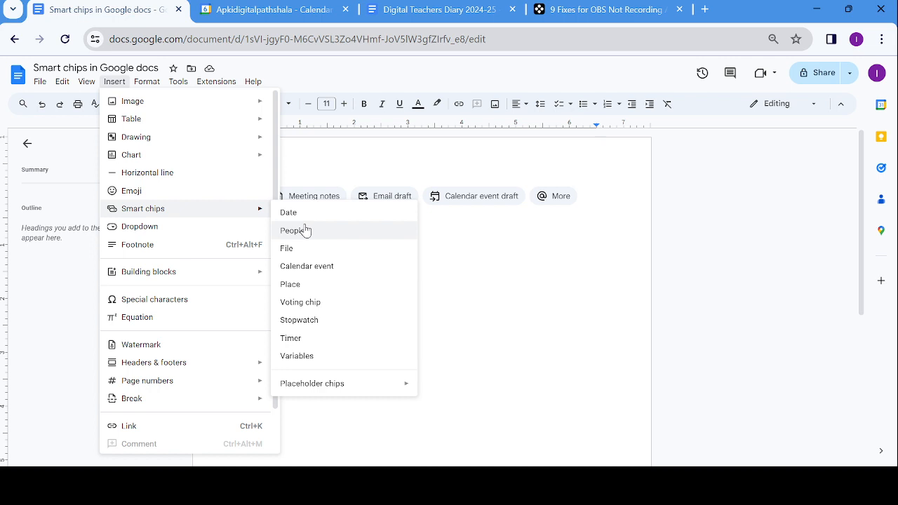
click(483, 253)
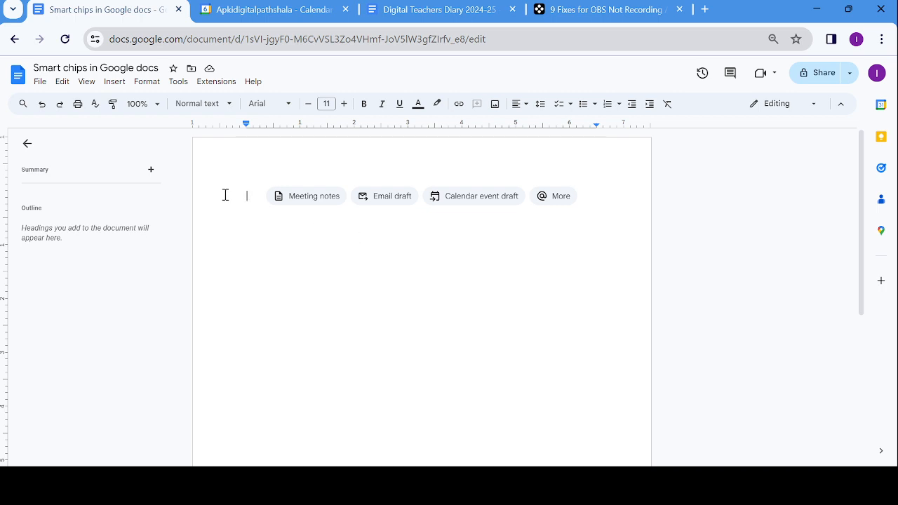
- Insert a 2x1 table and type 'Program of Instectiong officer' in its first cell
click(116, 83)
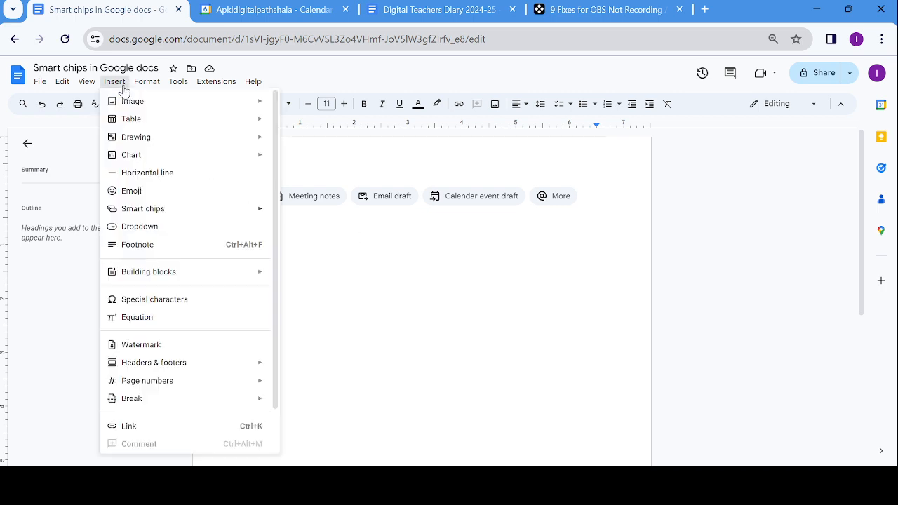
mouse_move(132, 121)
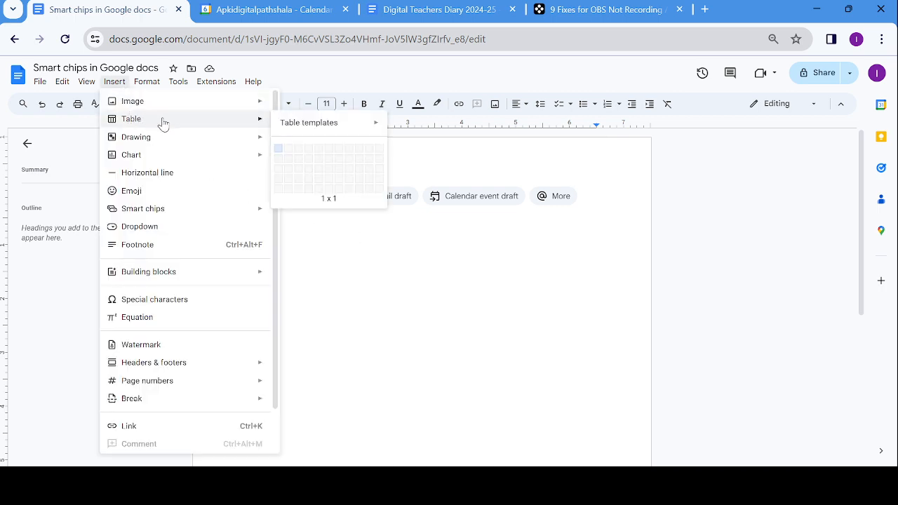
click(288, 150)
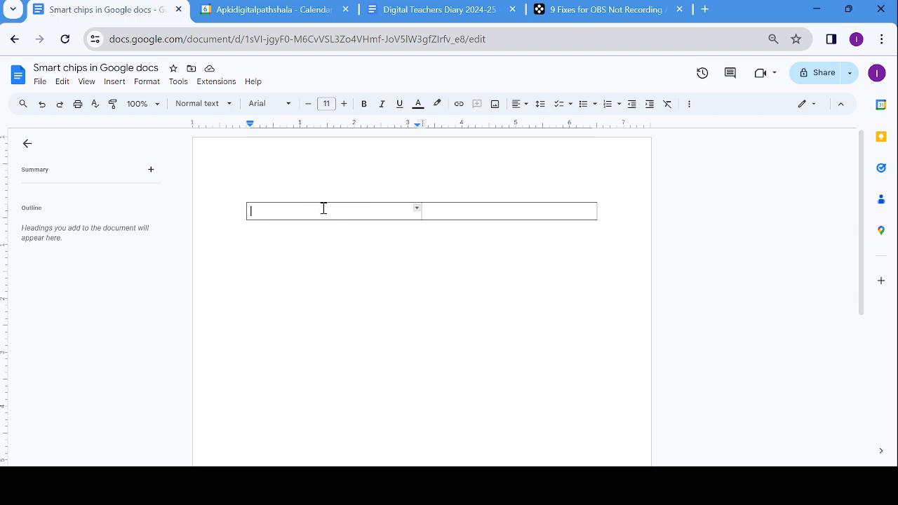
text(Program )
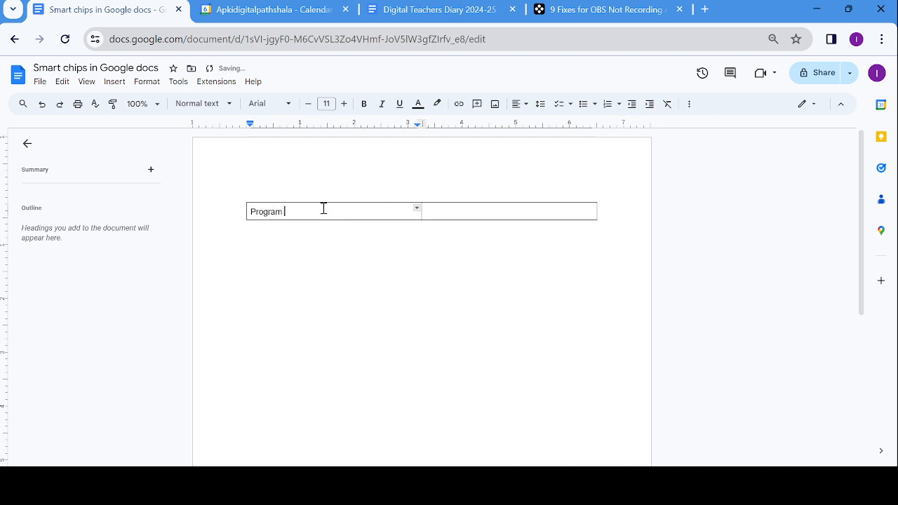
text(of Instectiong officer)
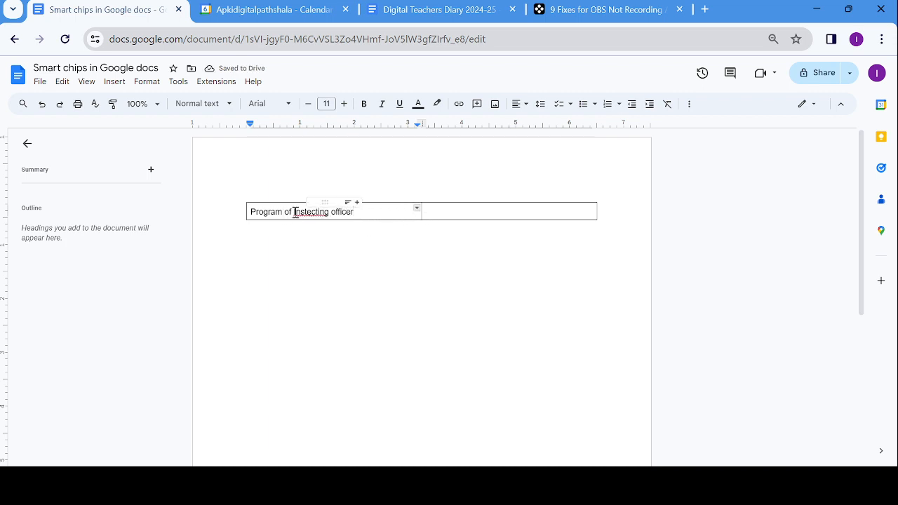
- Correct the misspelling to 'Inspecting' and move into the table's second cell
click(302, 214)
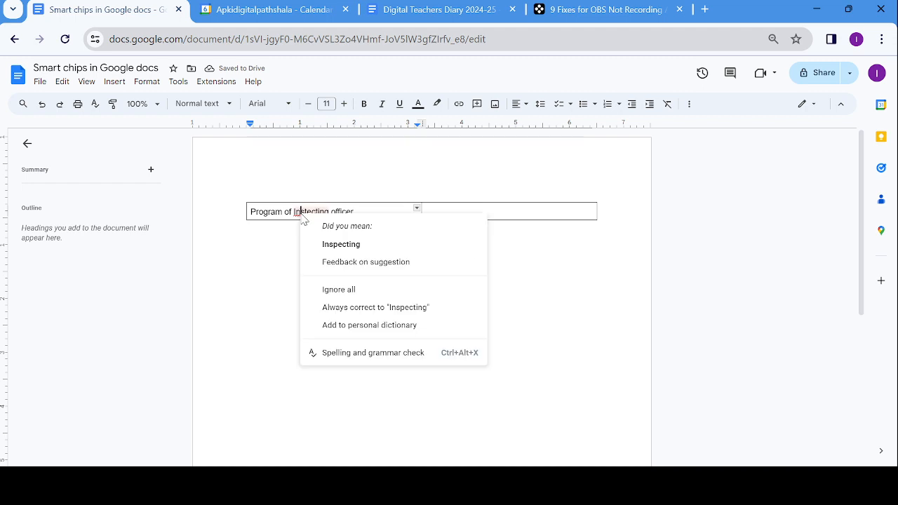
click(347, 244)
click(444, 212)
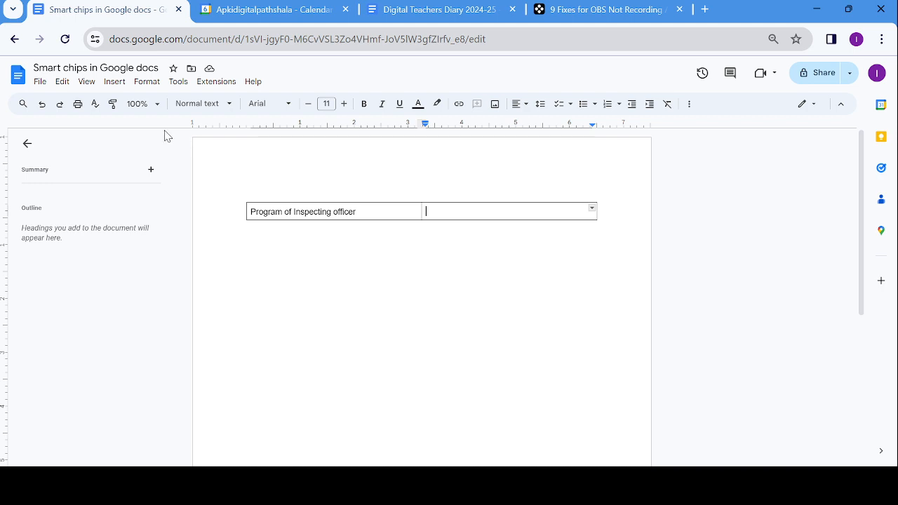
click(113, 83)
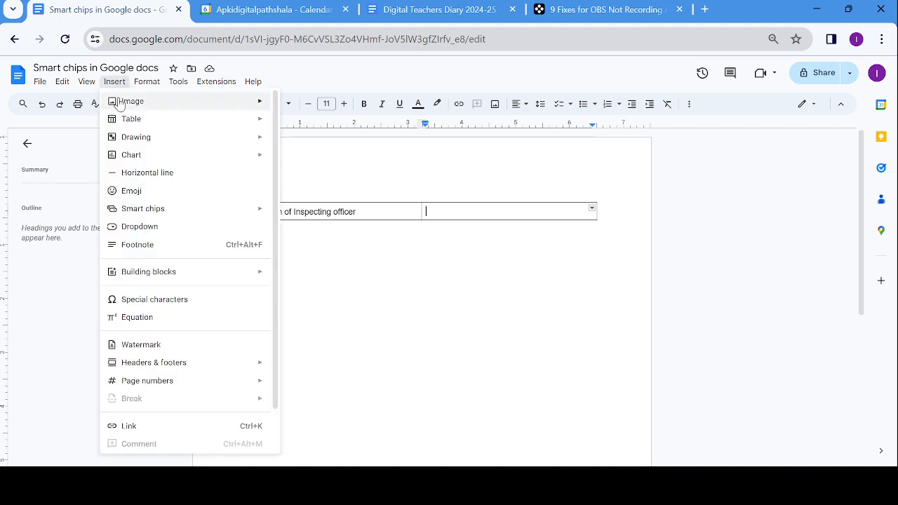
- Insert a date chip in the second cell for 15 April 2024 at 10:00 AM
mouse_move(148, 212)
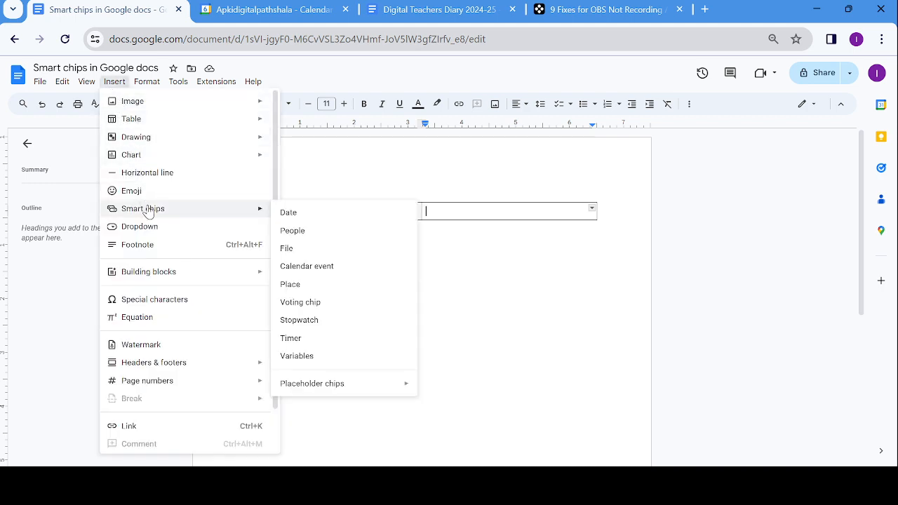
click(288, 212)
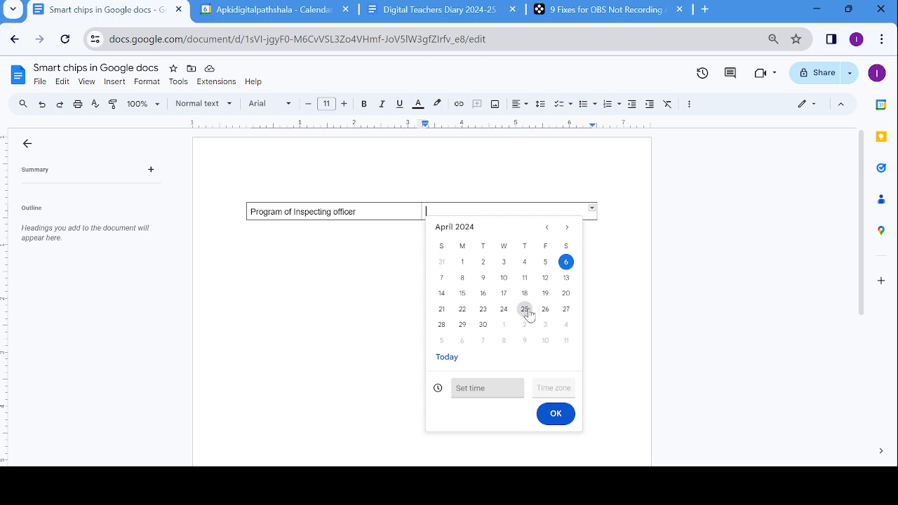
click(463, 296)
click(474, 386)
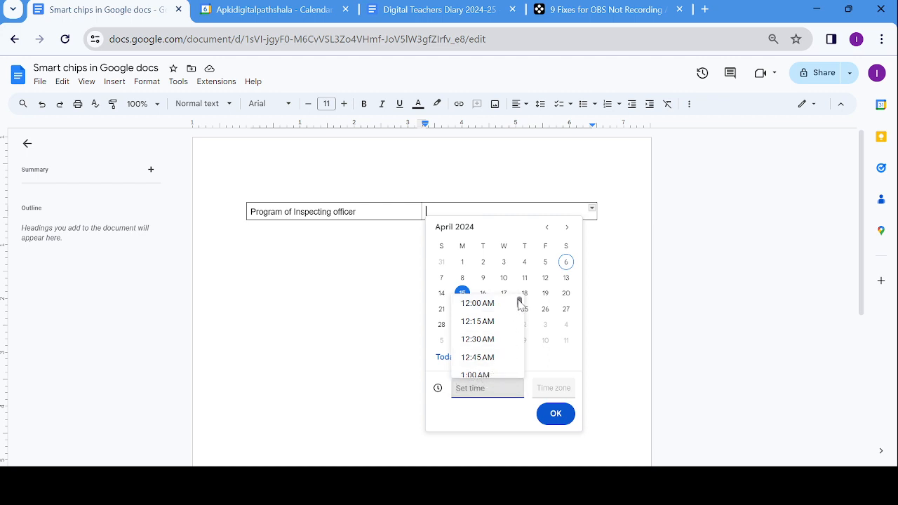
drag(521, 302, 518, 332)
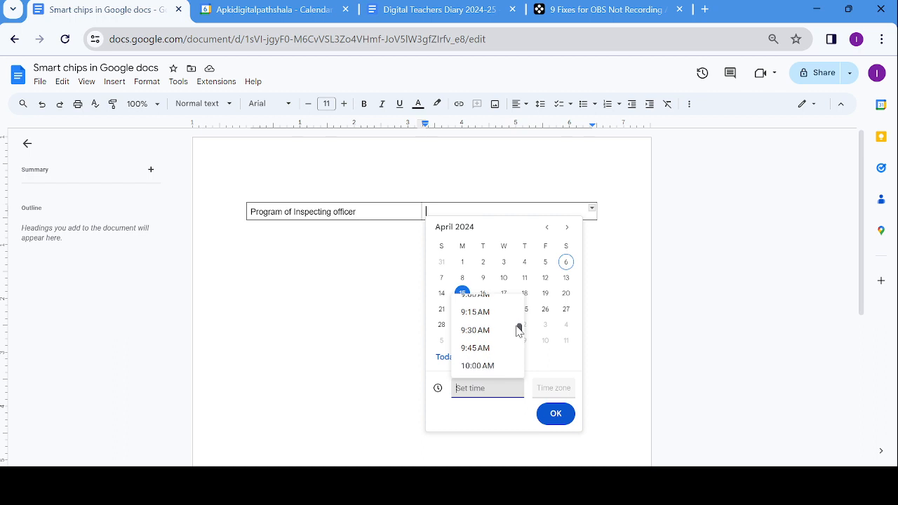
click(484, 368)
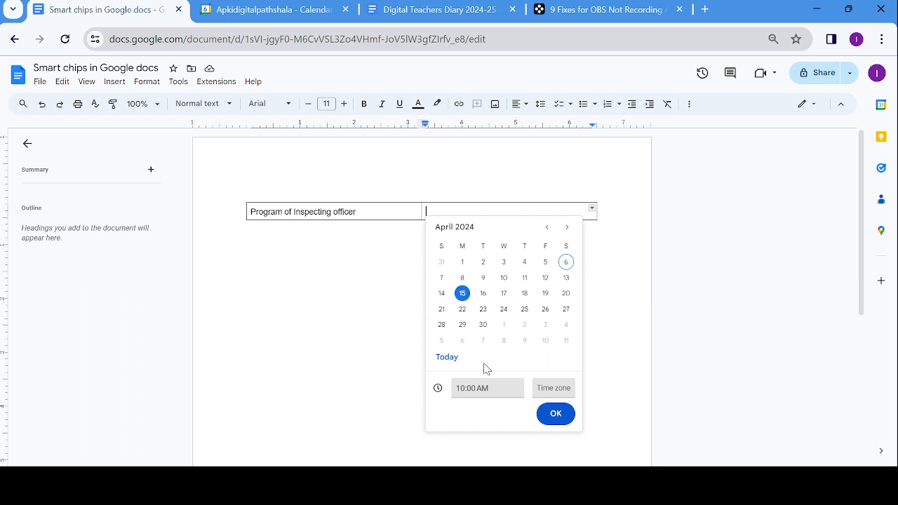
- Add the (GMT+05:30) India Standard Time zone to the date chip, place it, and move below the table
click(552, 394)
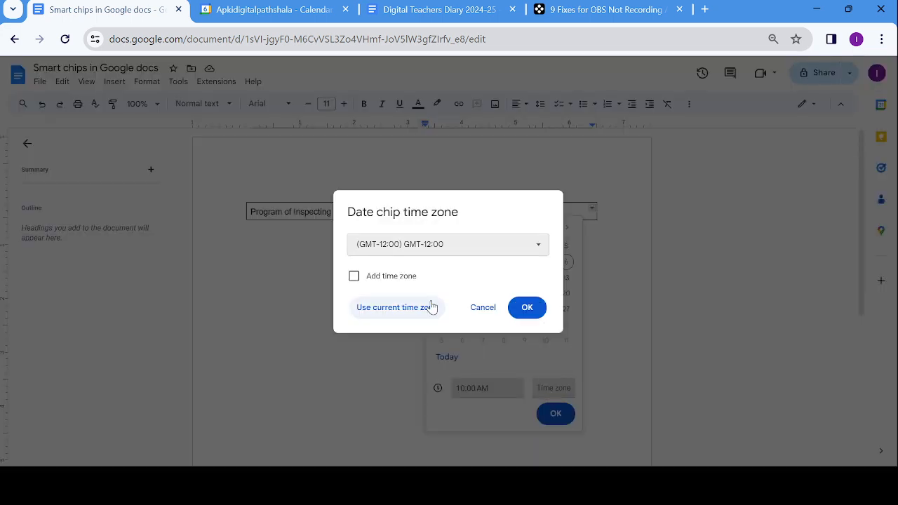
click(354, 276)
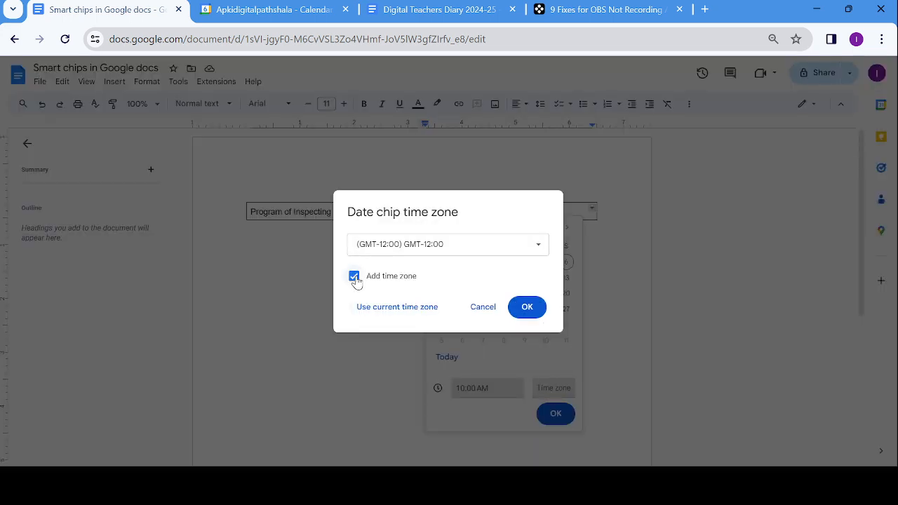
click(541, 250)
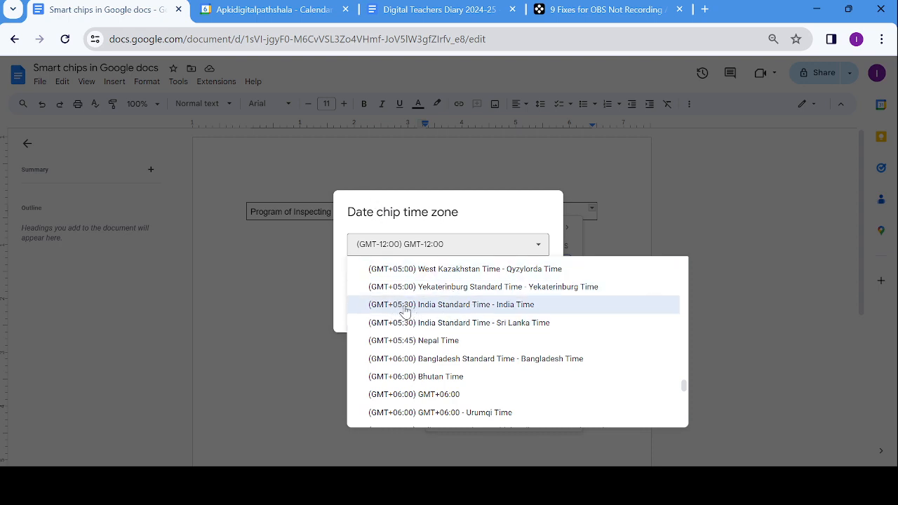
click(432, 309)
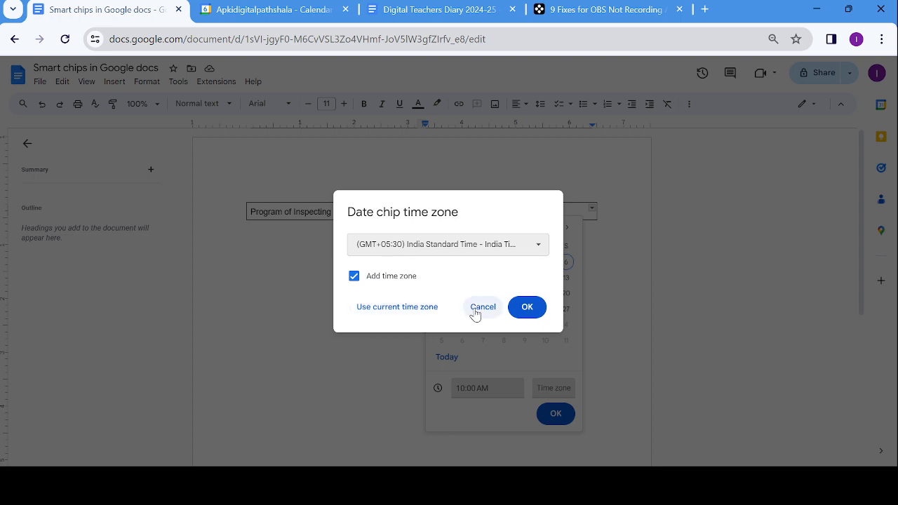
click(534, 310)
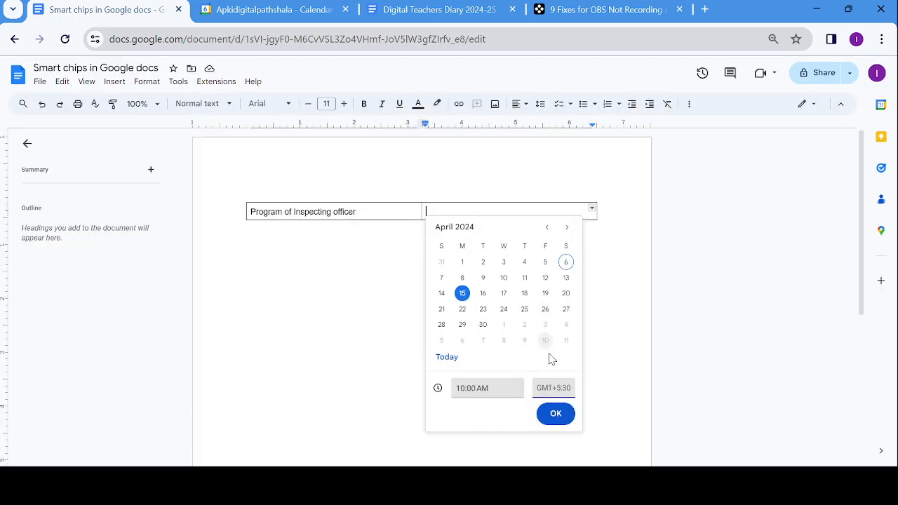
click(556, 415)
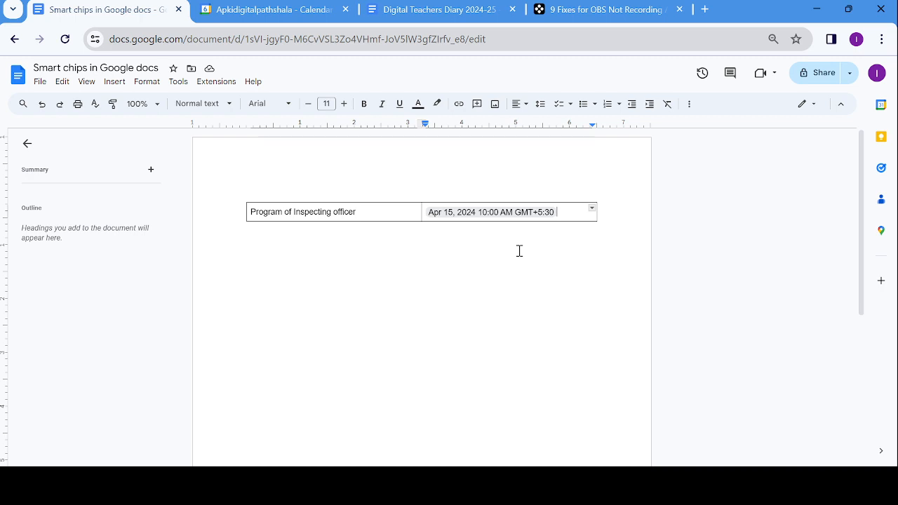
click(459, 238)
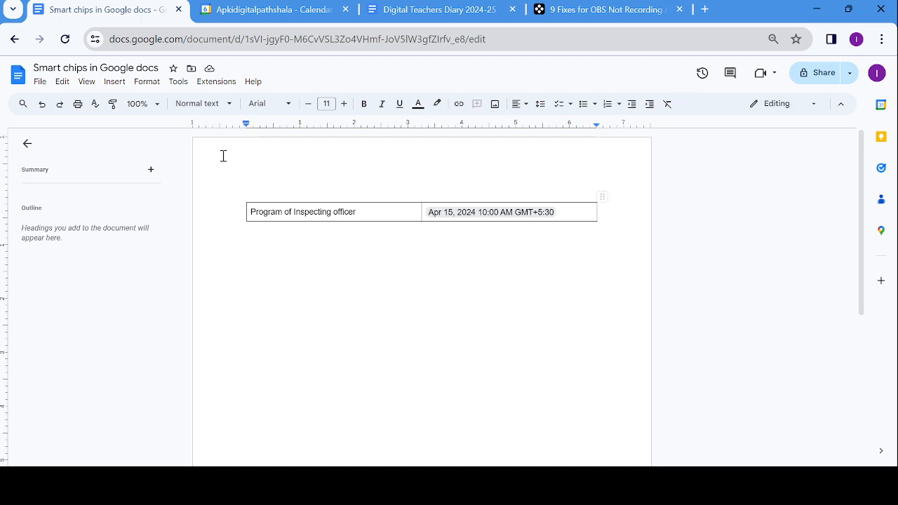
- Insert a person chip for a contact on the line below the table
click(114, 83)
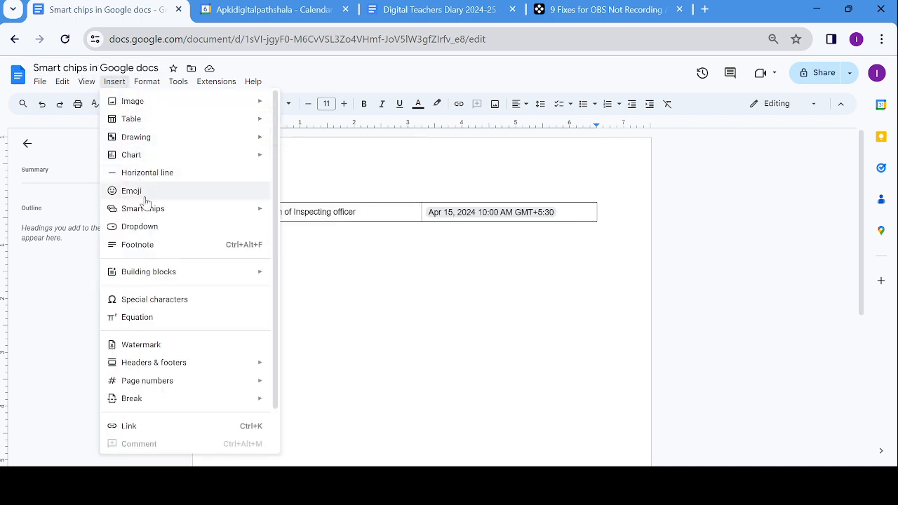
mouse_move(145, 208)
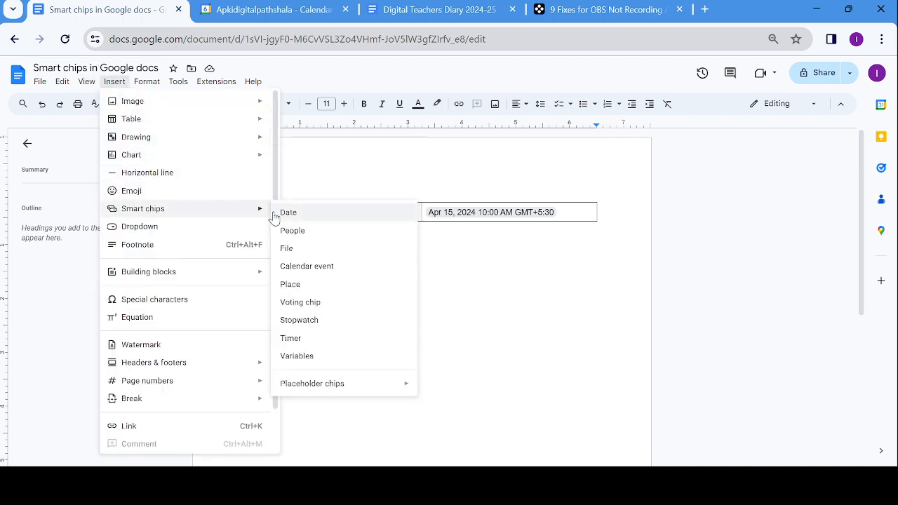
click(290, 231)
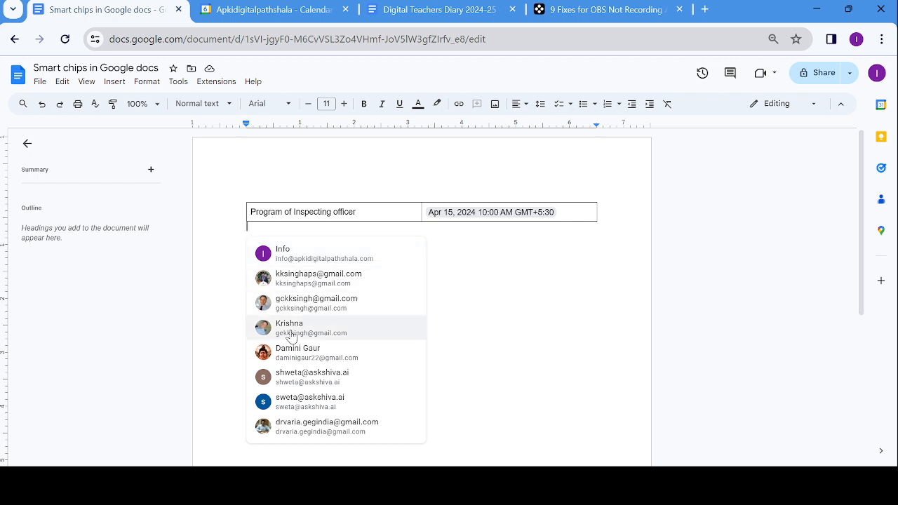
click(305, 357)
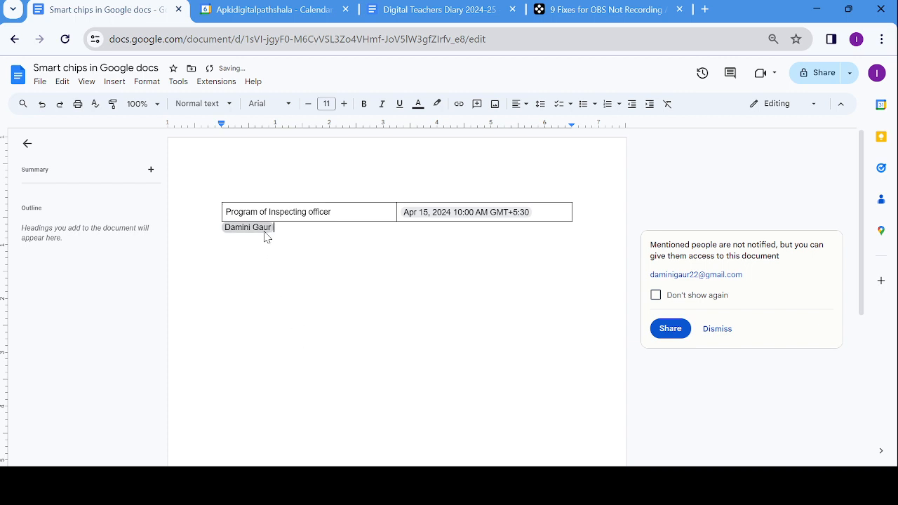
- View the contact's full details, then close the panel and dismiss the sharing notice
mouse_move(265, 235)
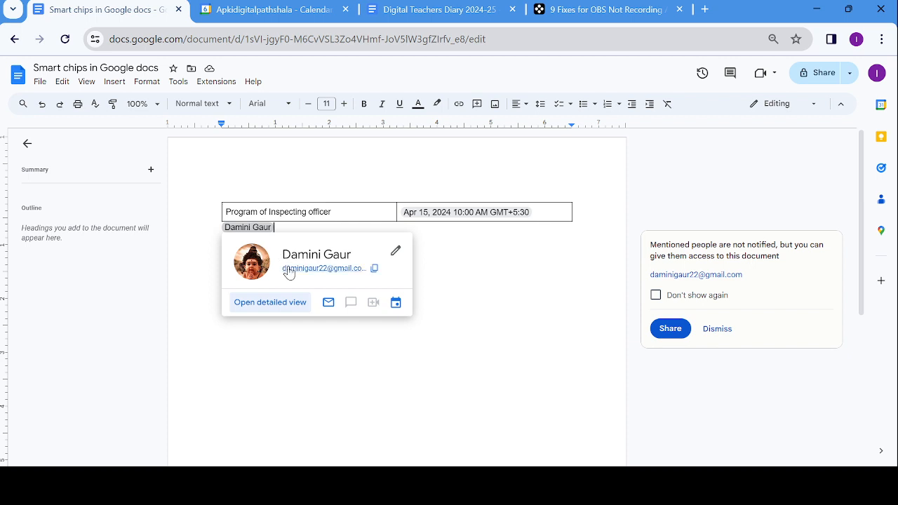
click(274, 309)
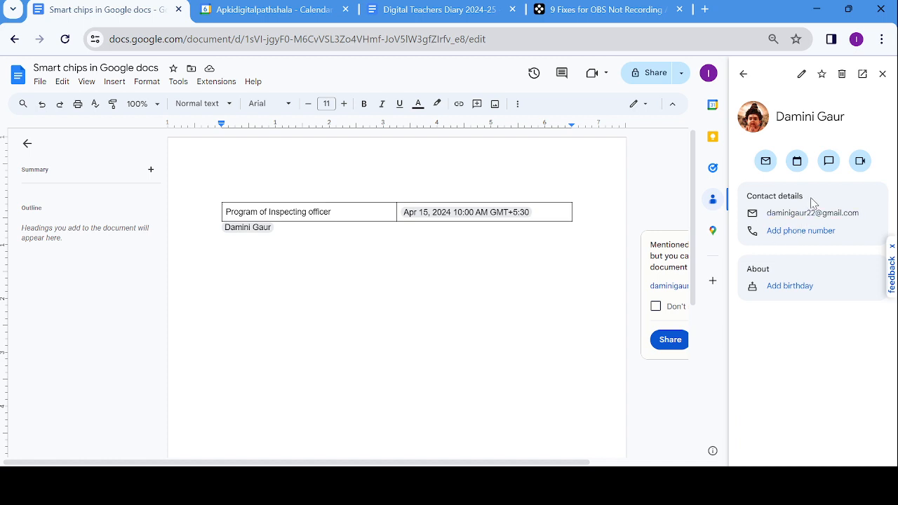
click(882, 76)
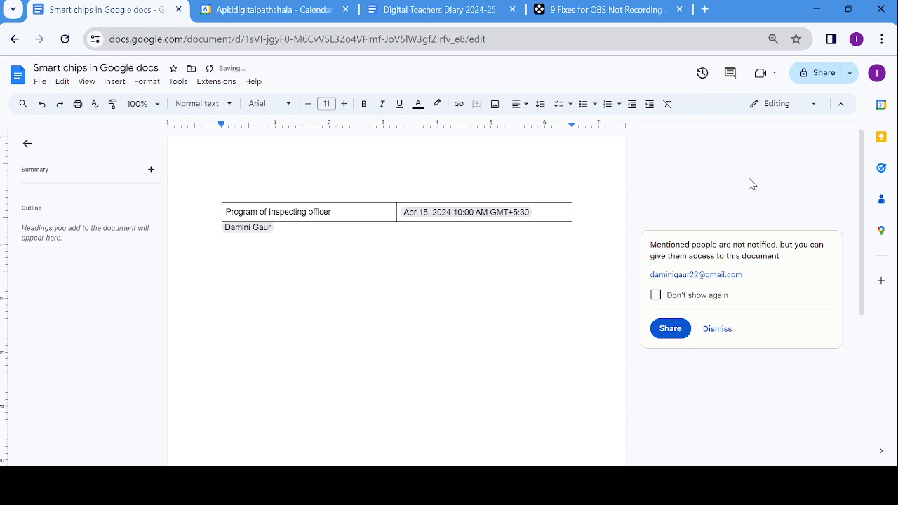
click(716, 334)
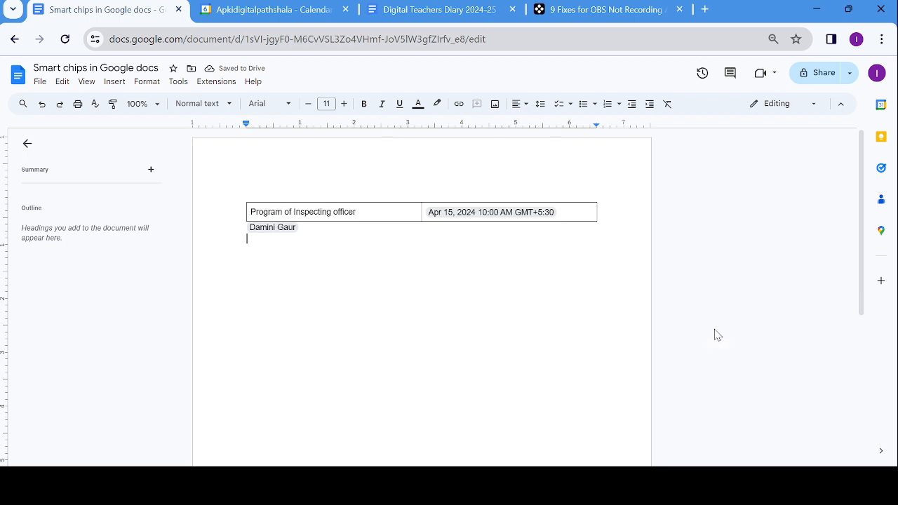
- Insert a file chip for the 'Subject wise API XI A 2024' spreadsheet under the person chip
click(114, 82)
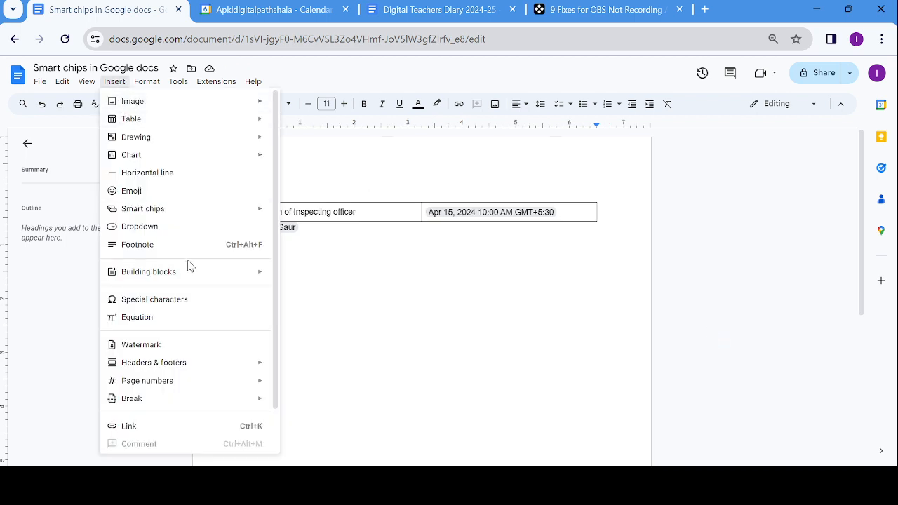
mouse_move(263, 209)
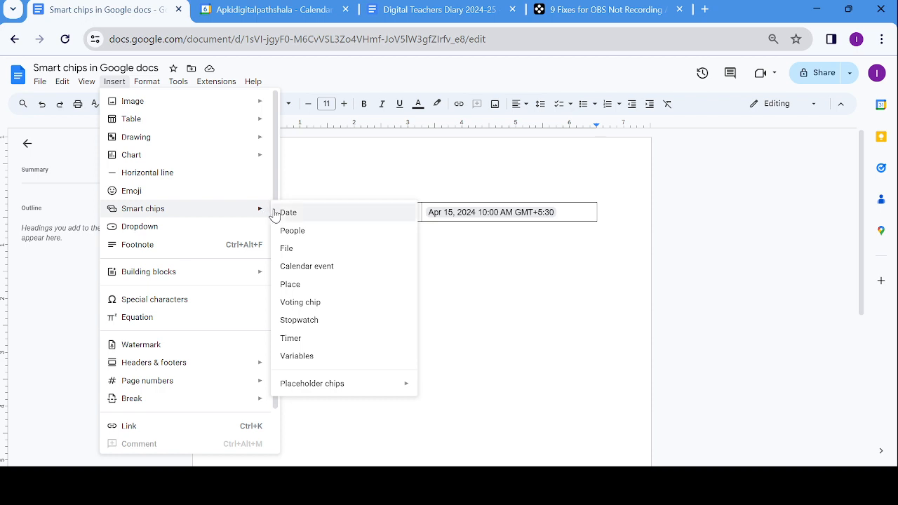
click(286, 249)
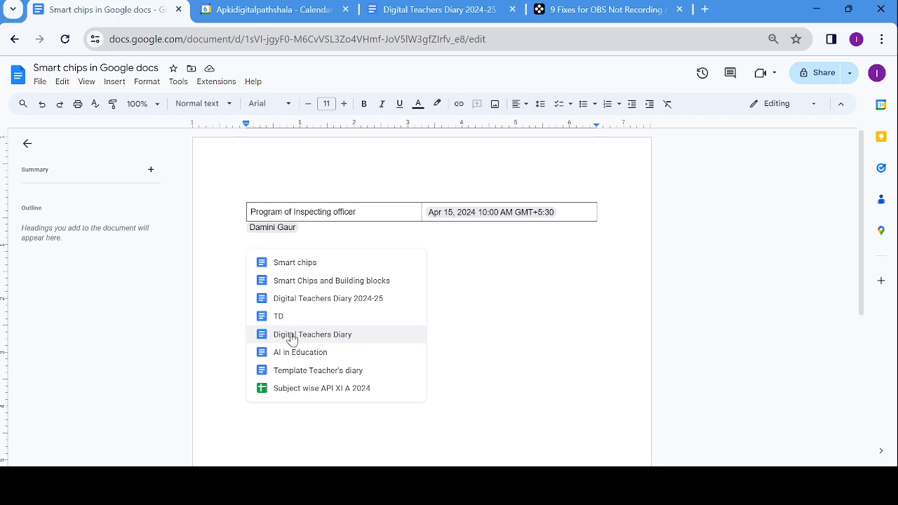
click(295, 394)
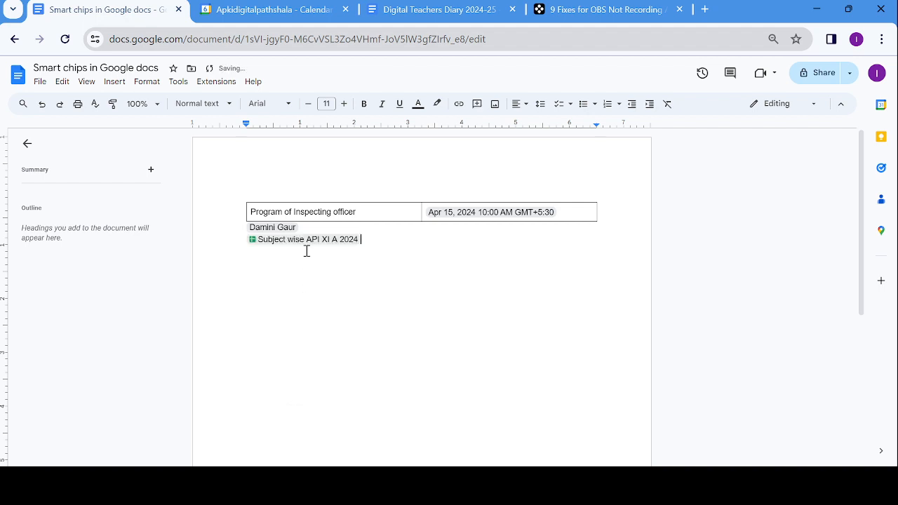
mouse_move(307, 244)
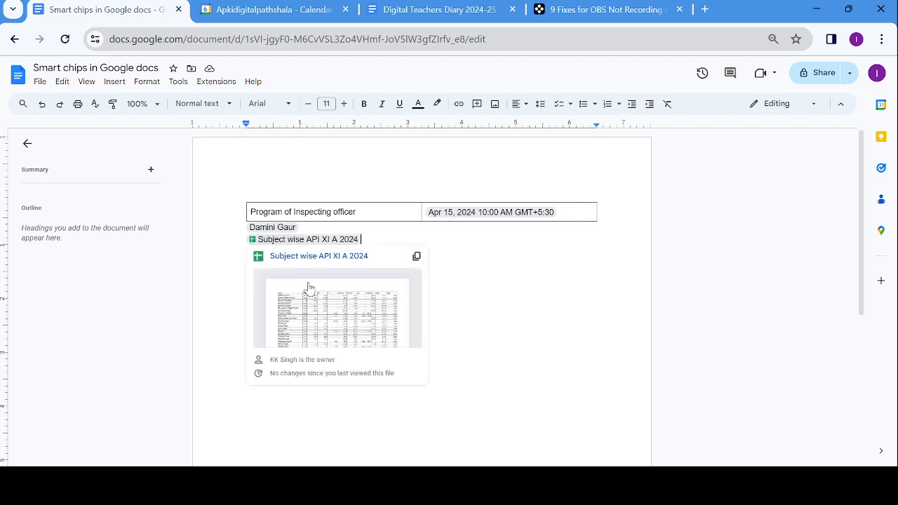
- Open 'Subject wise API XI A 2024' from its chip preview, then return to Docs and start a new line
click(307, 243)
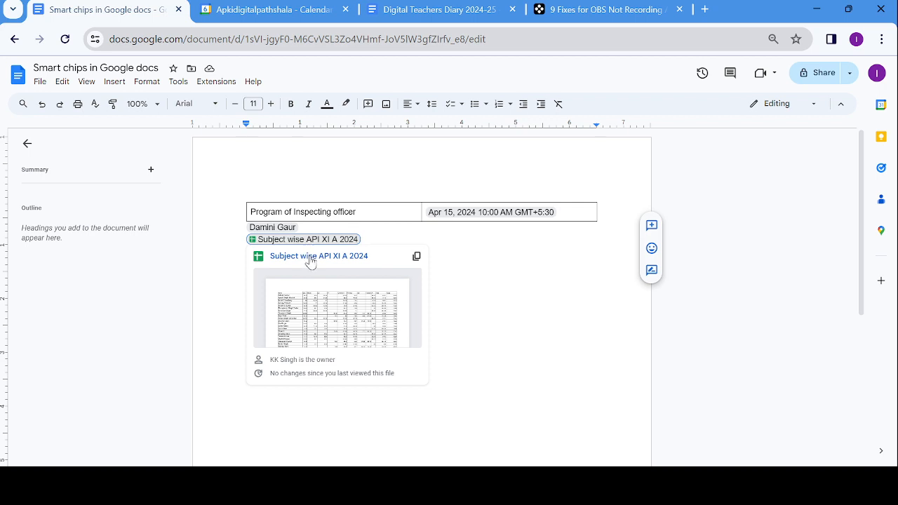
click(311, 257)
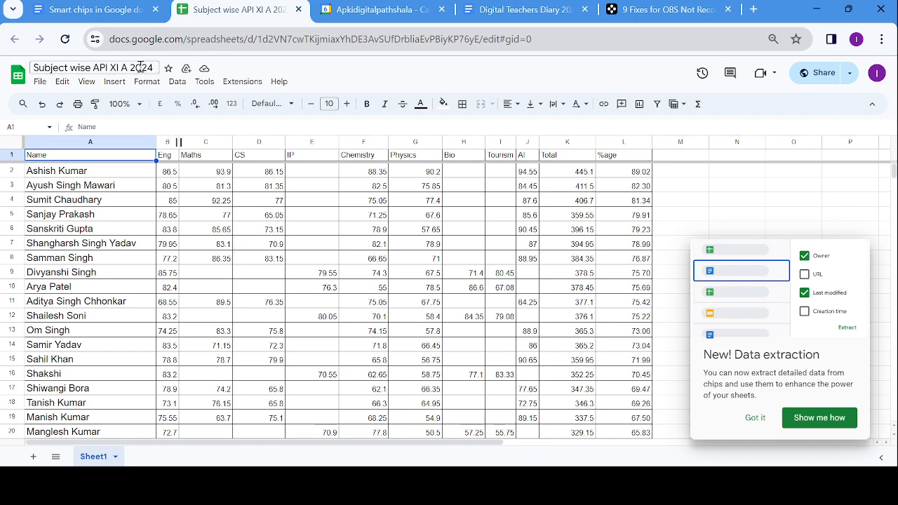
click(123, 19)
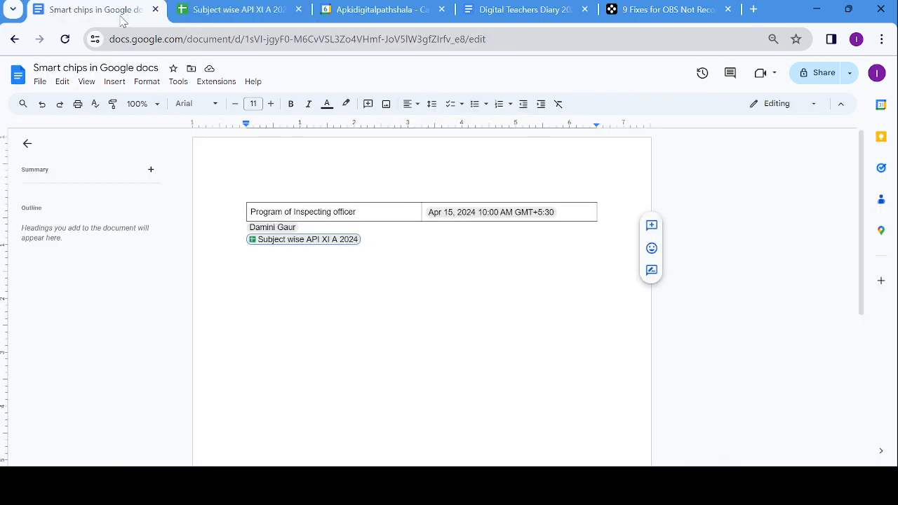
click(387, 238)
key(Return)
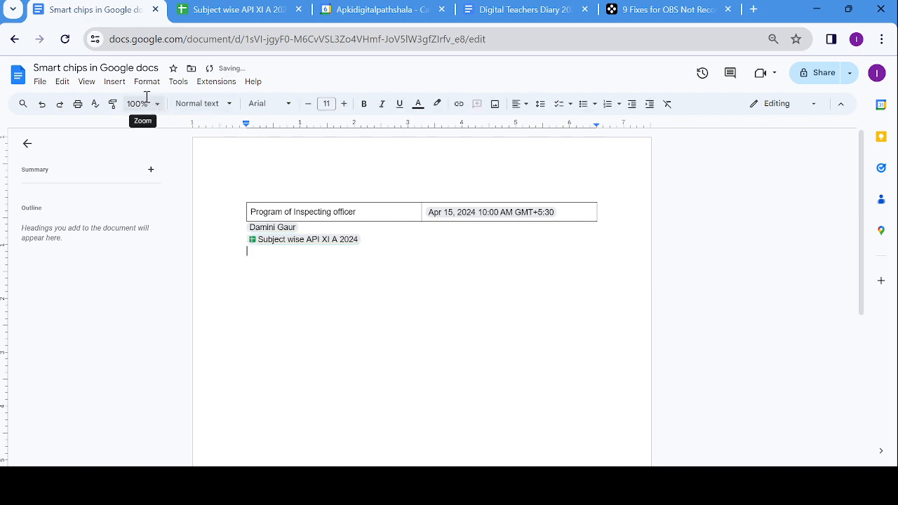
- Insert a 'PTM' calendar event chip below the file chip and open the event in Calendar
click(118, 82)
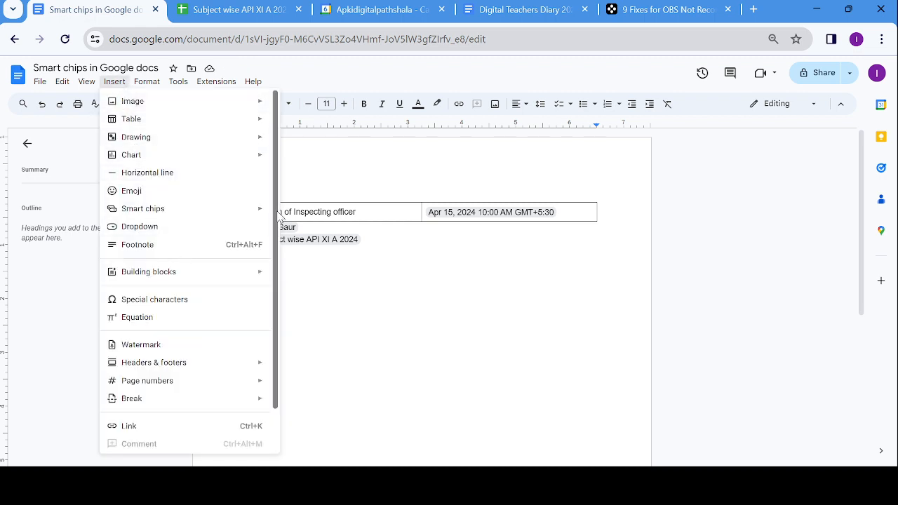
mouse_move(260, 218)
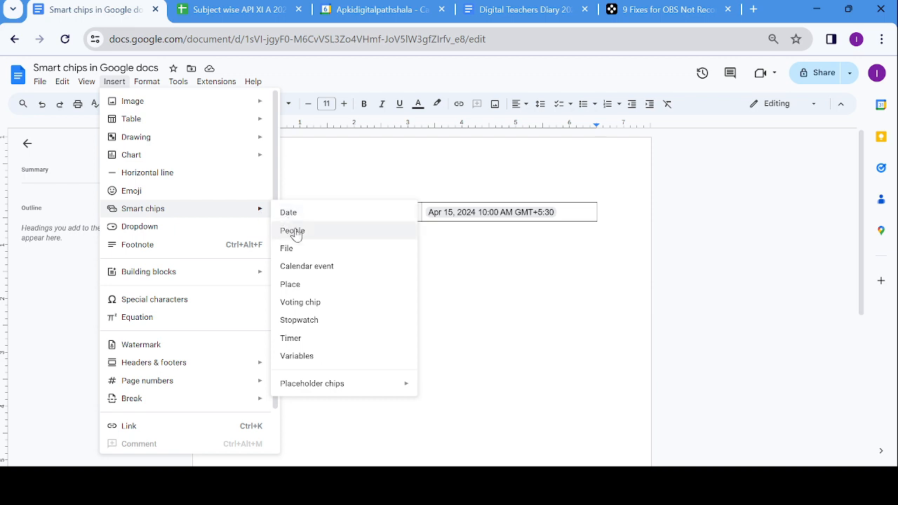
click(292, 271)
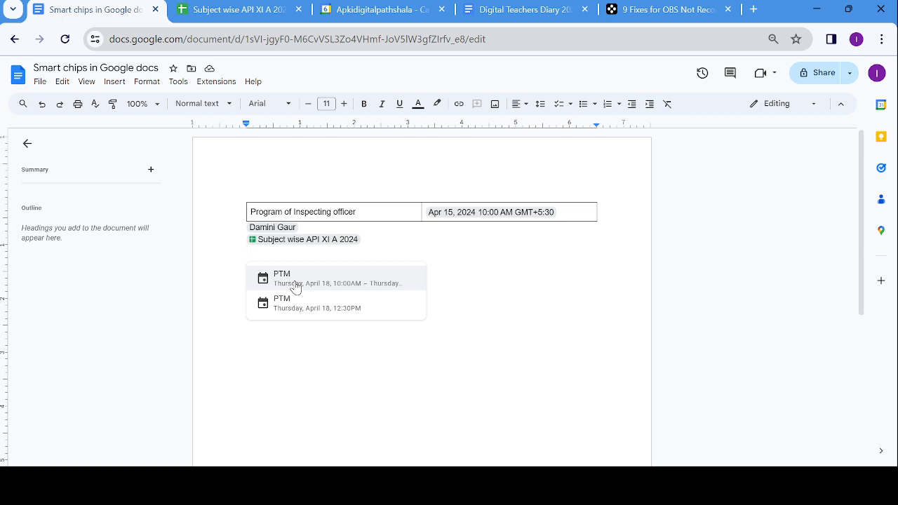
click(295, 286)
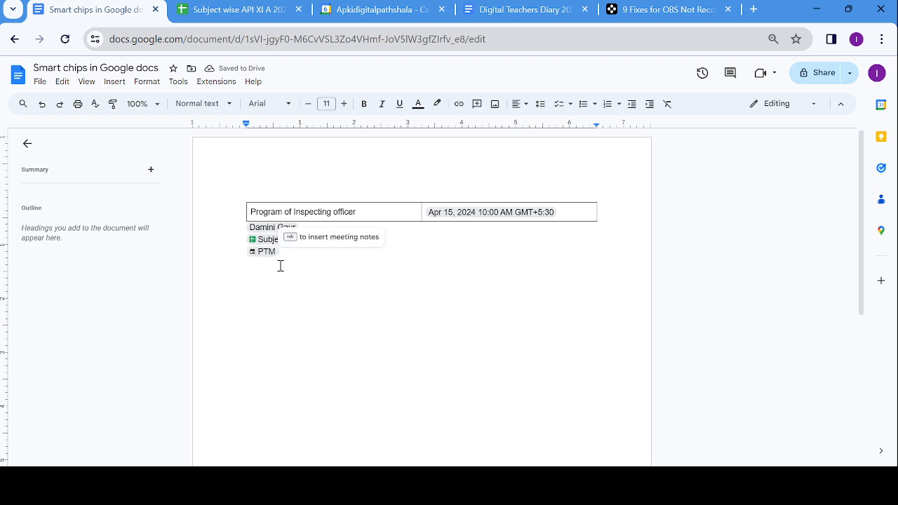
mouse_move(271, 255)
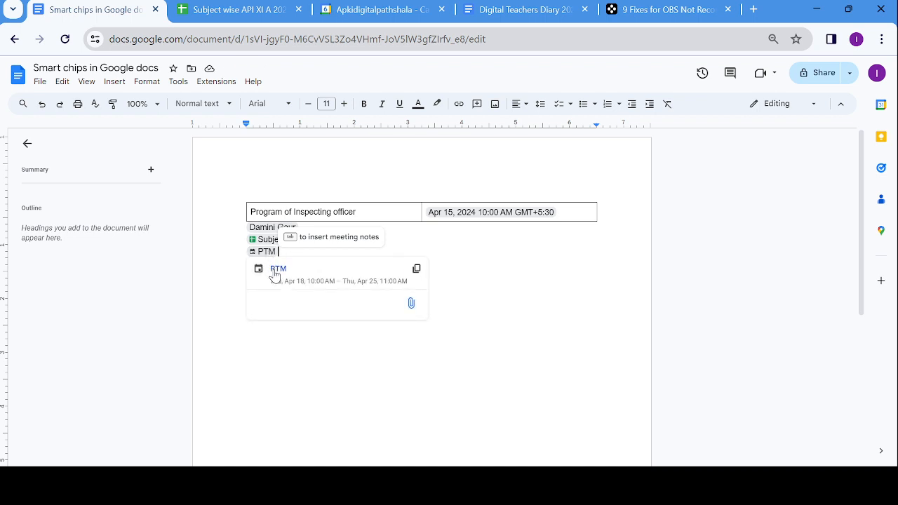
click(276, 269)
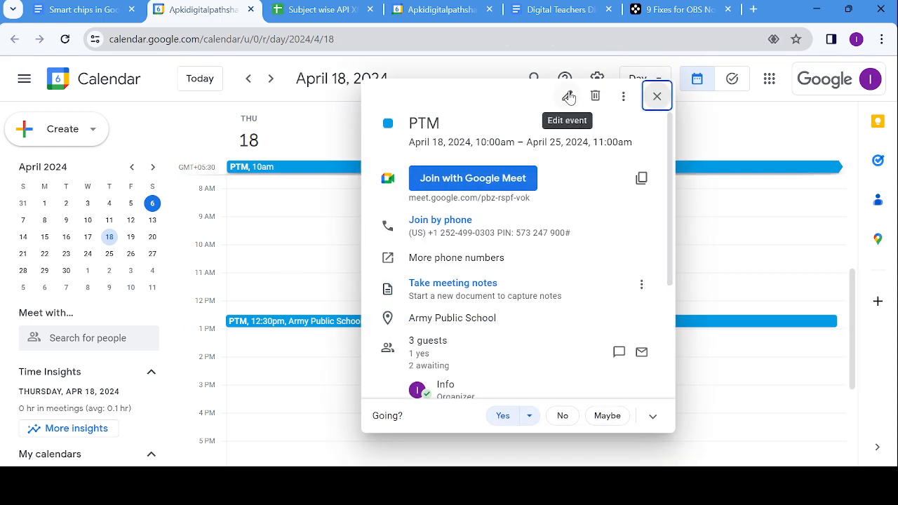
- Move the PTM event's start and end dates to Apr 25, 2024, save, and email the guests
click(569, 97)
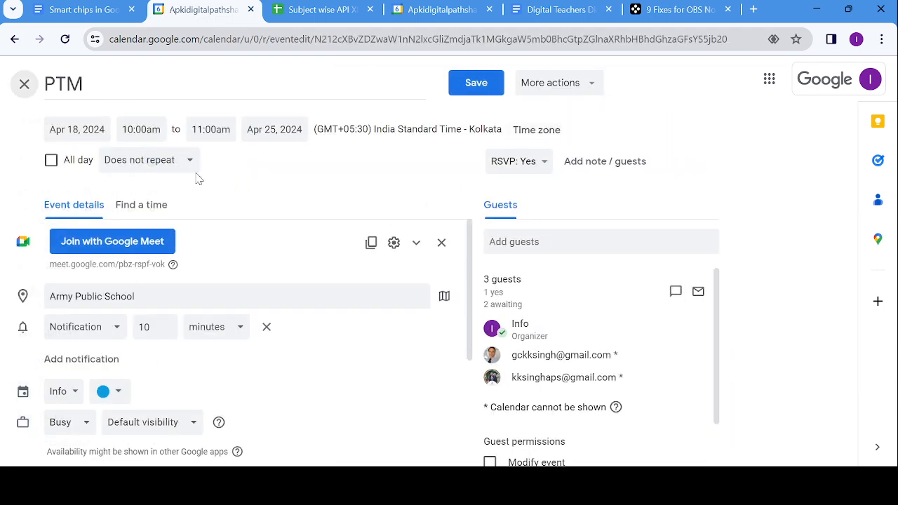
click(106, 130)
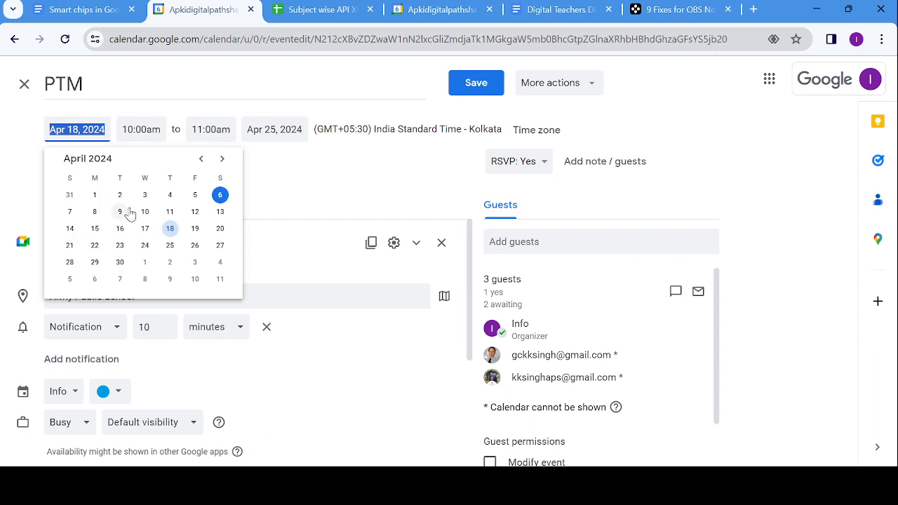
click(170, 246)
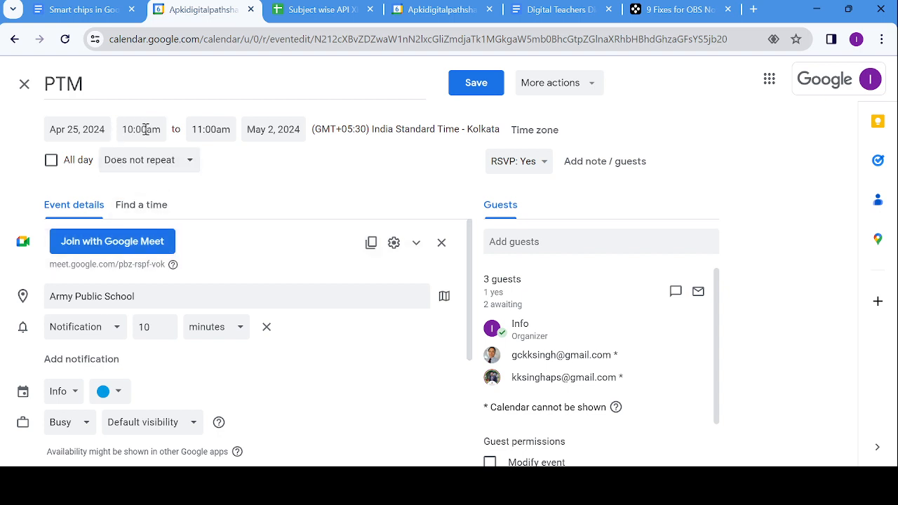
click(270, 134)
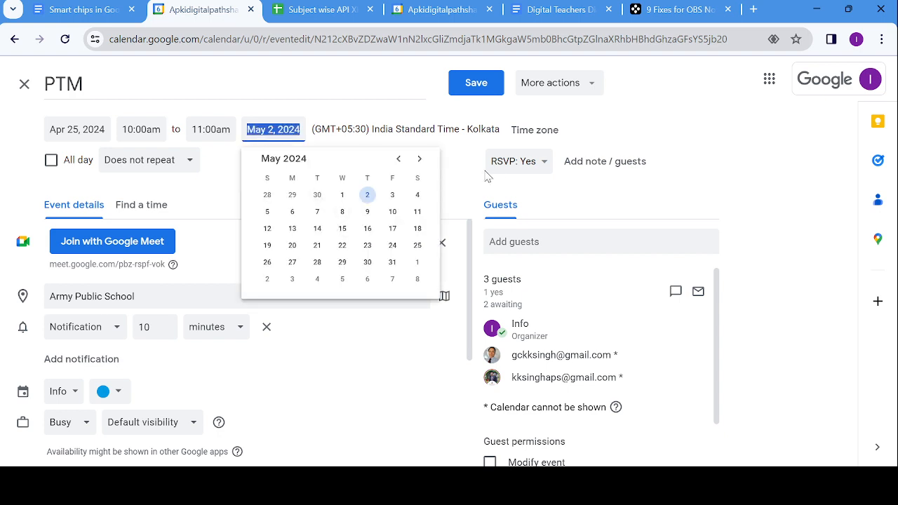
click(398, 159)
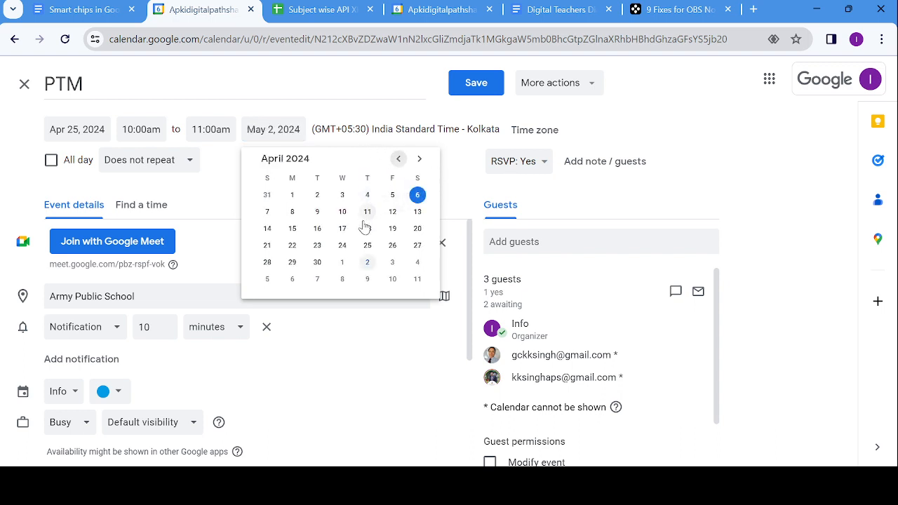
click(367, 246)
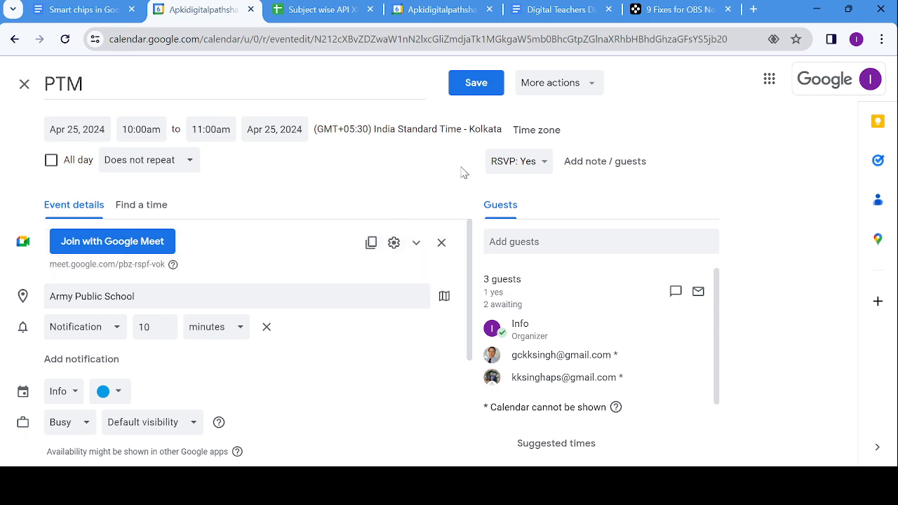
click(469, 85)
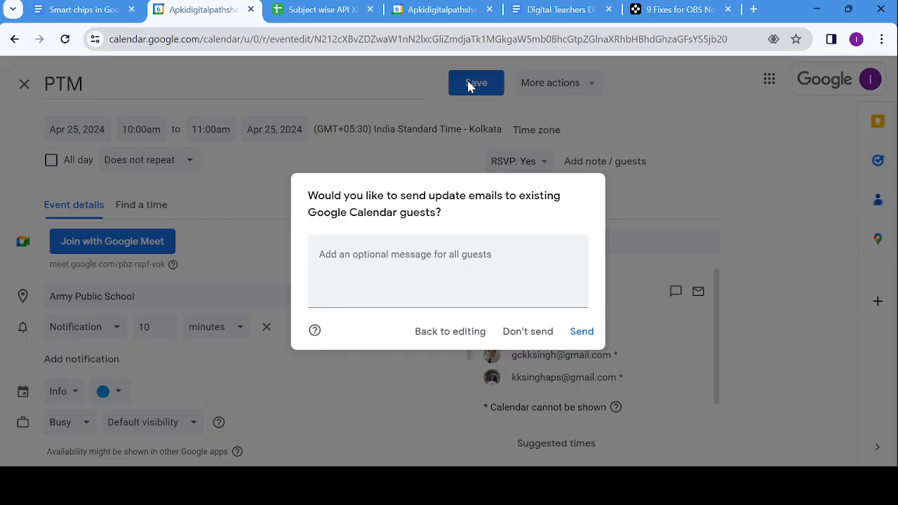
click(582, 332)
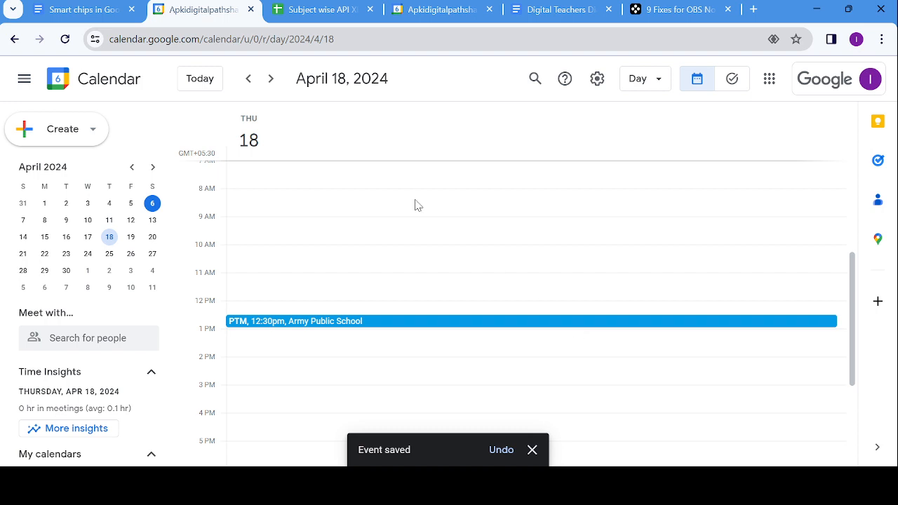
- On a new line under the PTM chip, insert a place chip for 'Taj Mahal' from the suggestions
click(83, 15)
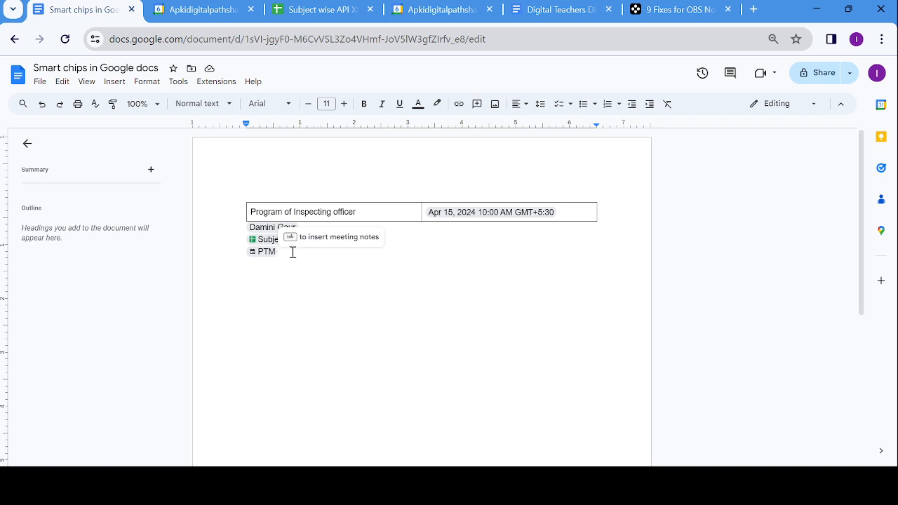
key(Return)
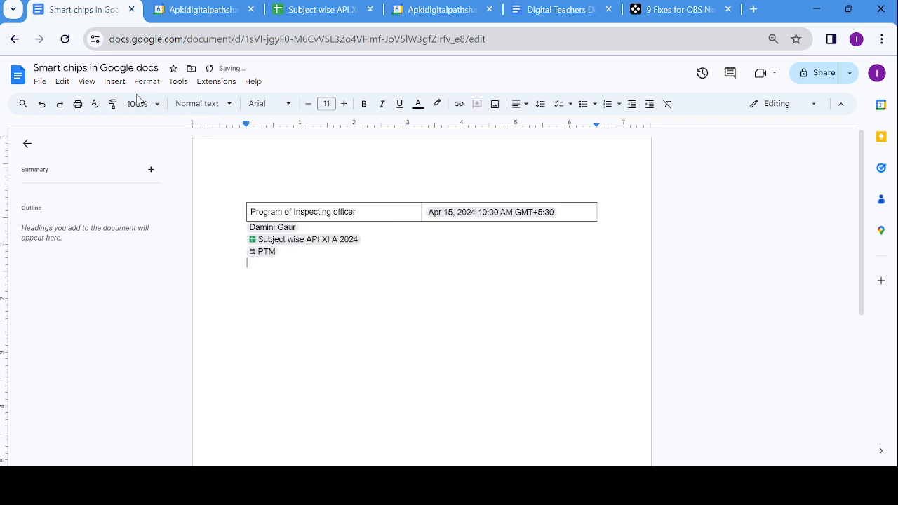
click(118, 84)
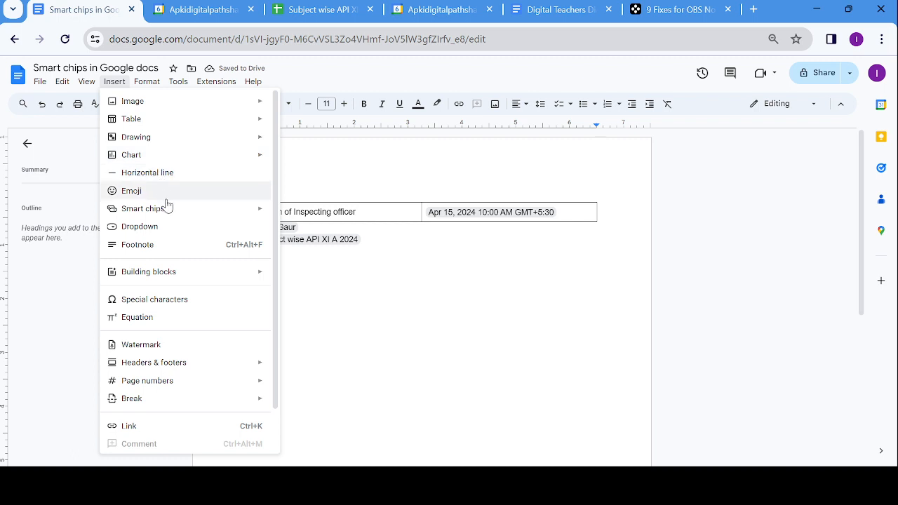
mouse_move(168, 210)
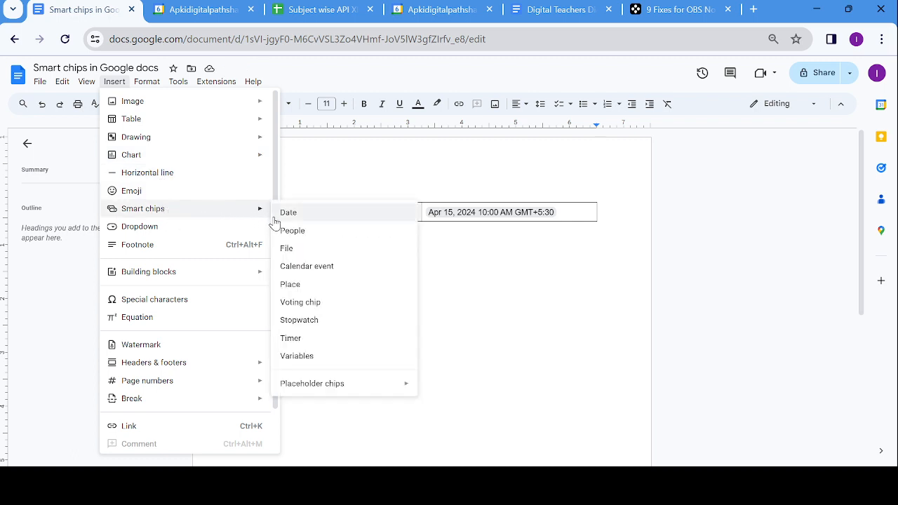
click(296, 291)
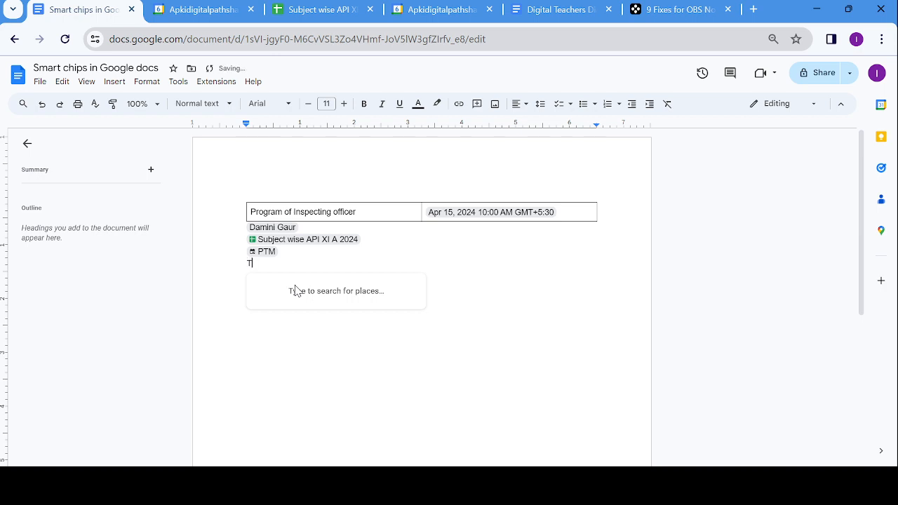
text(Taj)
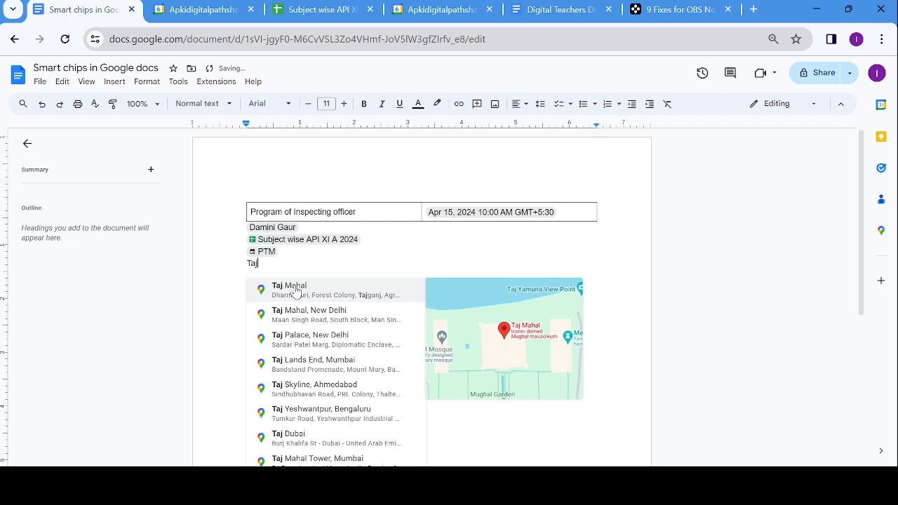
text( Mahal)
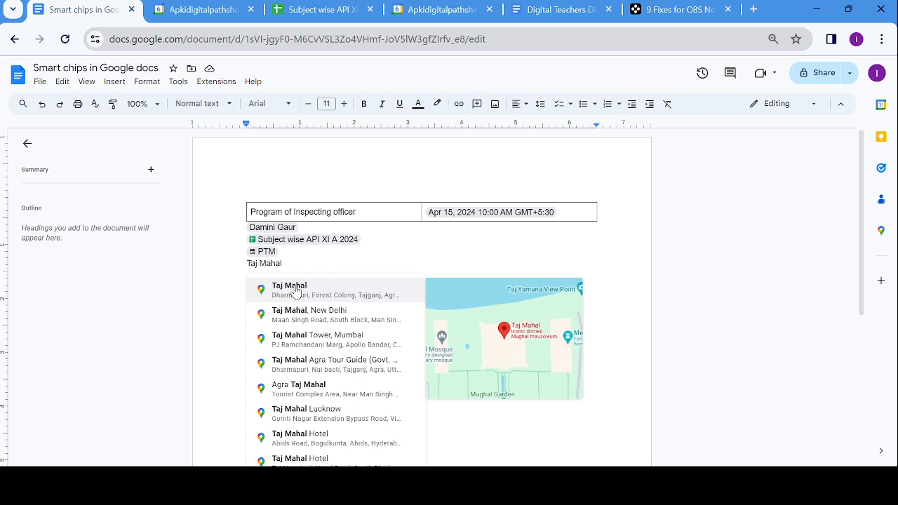
click(295, 291)
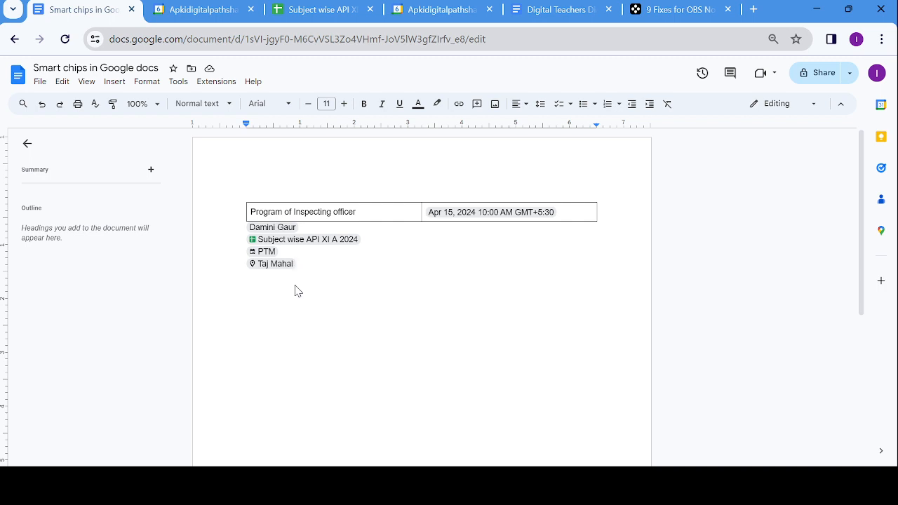
- Add an empty line below the Taj Mahal chip, cancelling the voting chip picker without inserting one
key(Return)
click(116, 83)
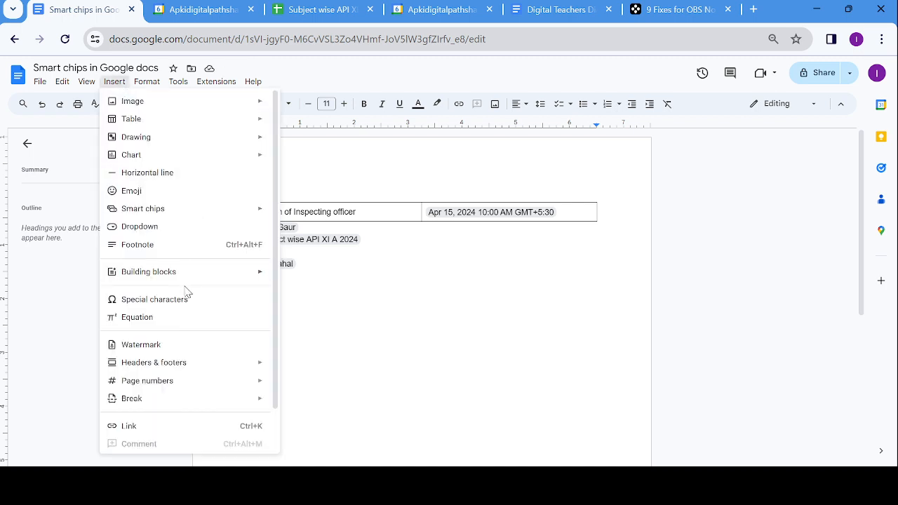
mouse_move(233, 214)
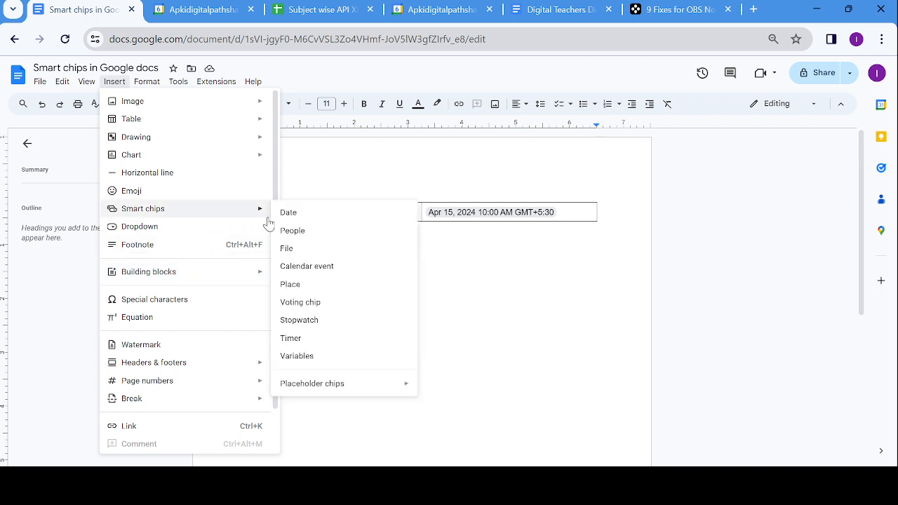
click(296, 304)
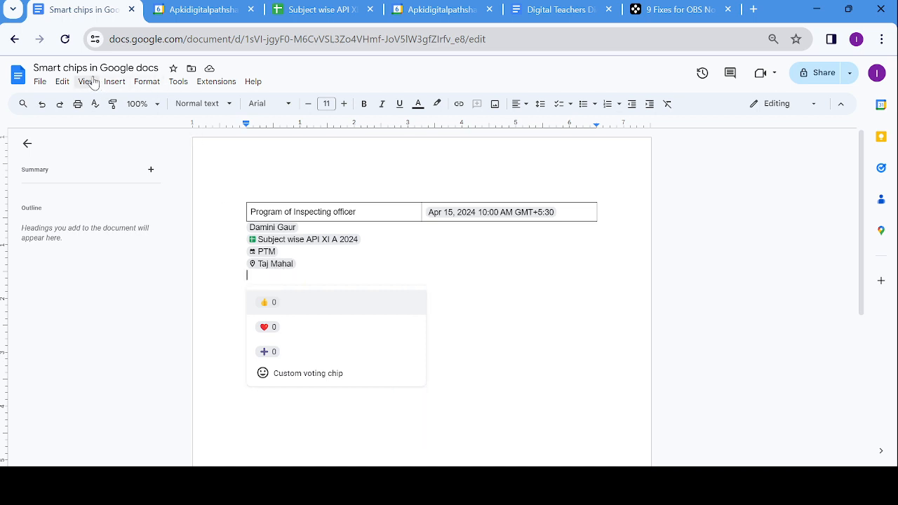
key(Escape)
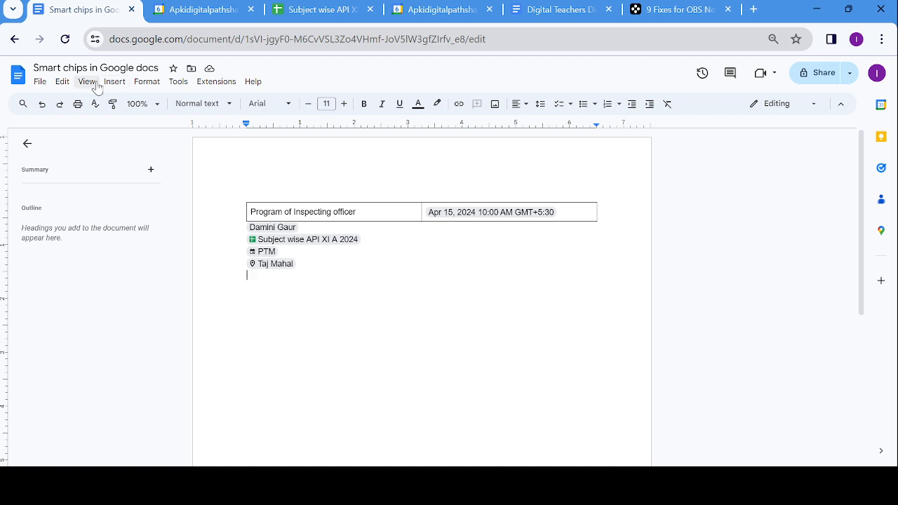
- Insert a 2x1 table and enter Jaipur and Ayodhya in its first column
click(112, 83)
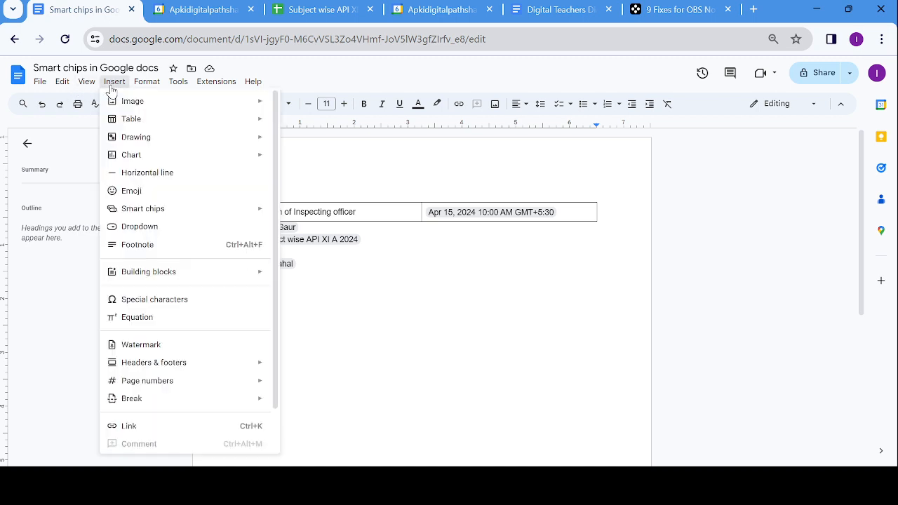
mouse_move(127, 119)
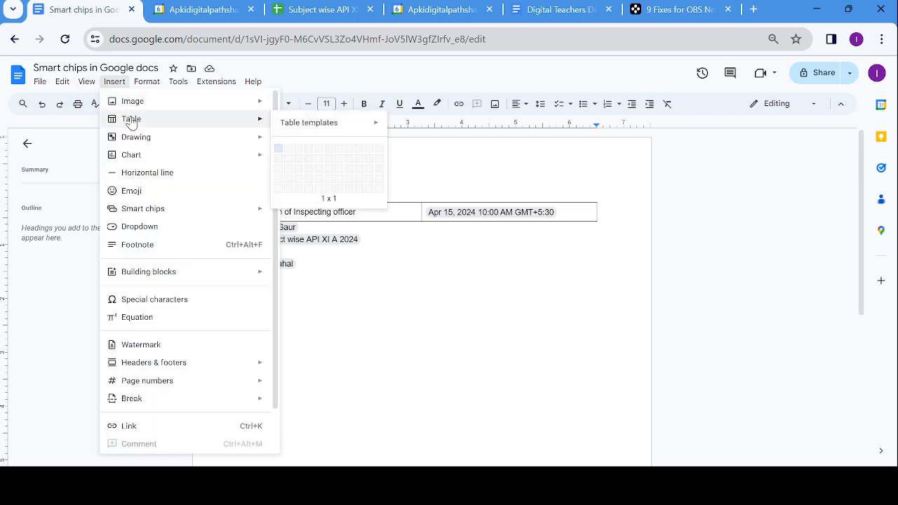
click(287, 149)
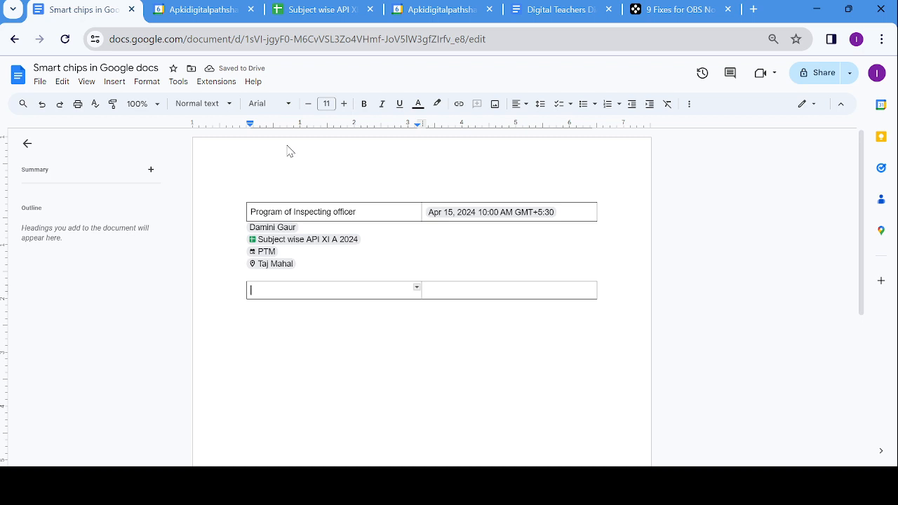
text(Jaipur)
key(Tab)
key(Tab)
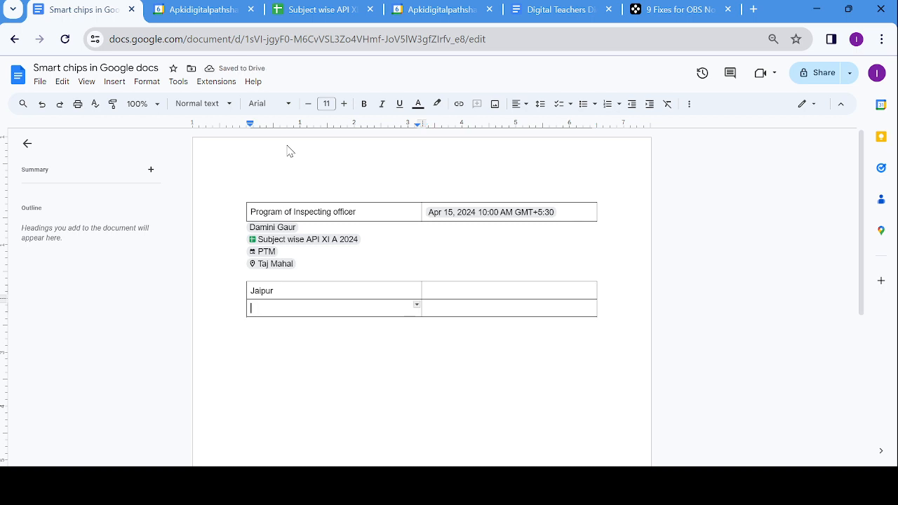
text(Ayodhya)
- Add rows for Gwalior and Akshardham New Delhi, then move to the line below the table
click(288, 151)
mouse_move(356, 242)
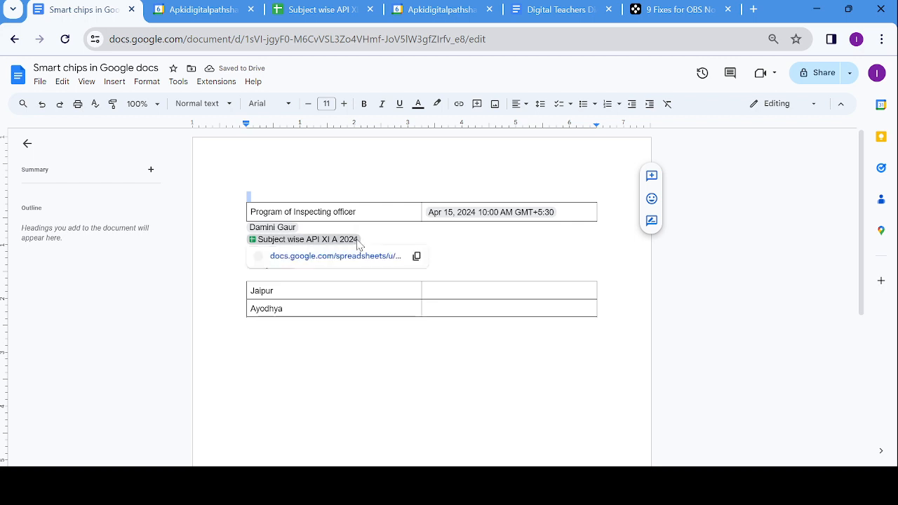
click(433, 309)
key(Tab)
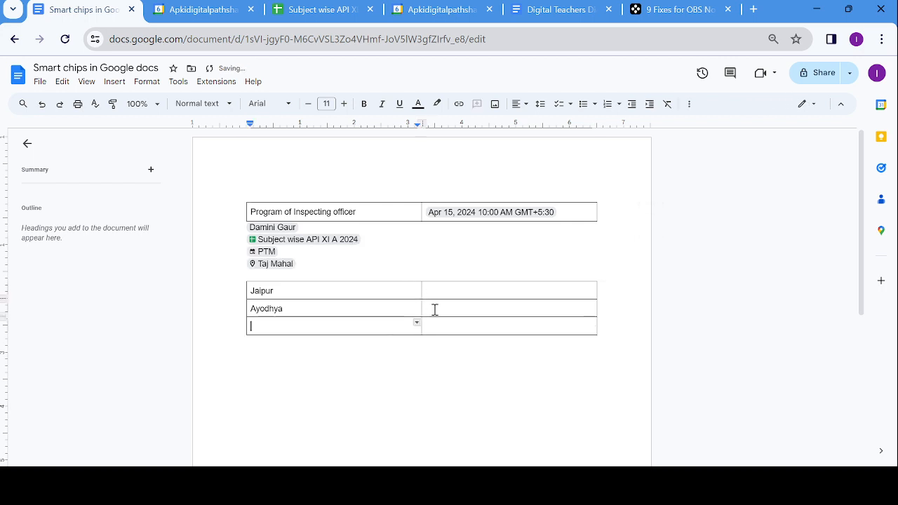
text(Gwalior)
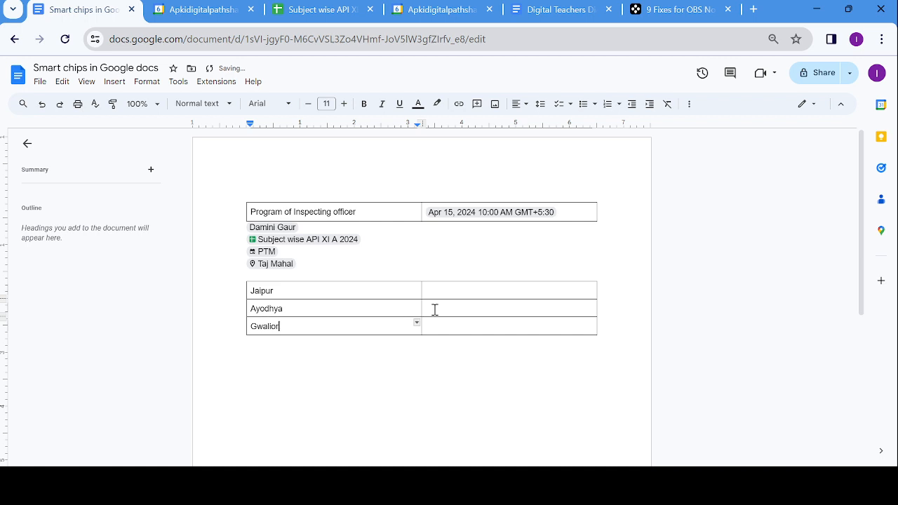
key(Tab)
key(Tab)
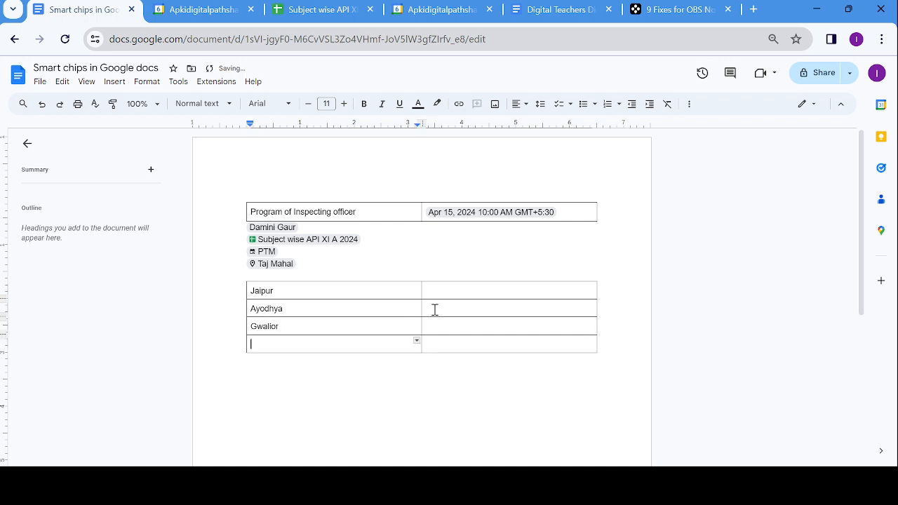
text(Akshardham New Delh)
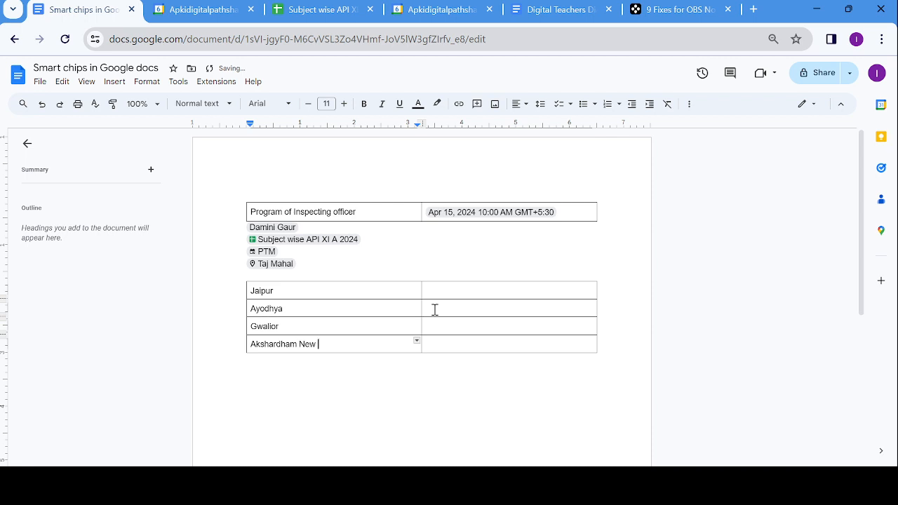
text(i)
click(393, 373)
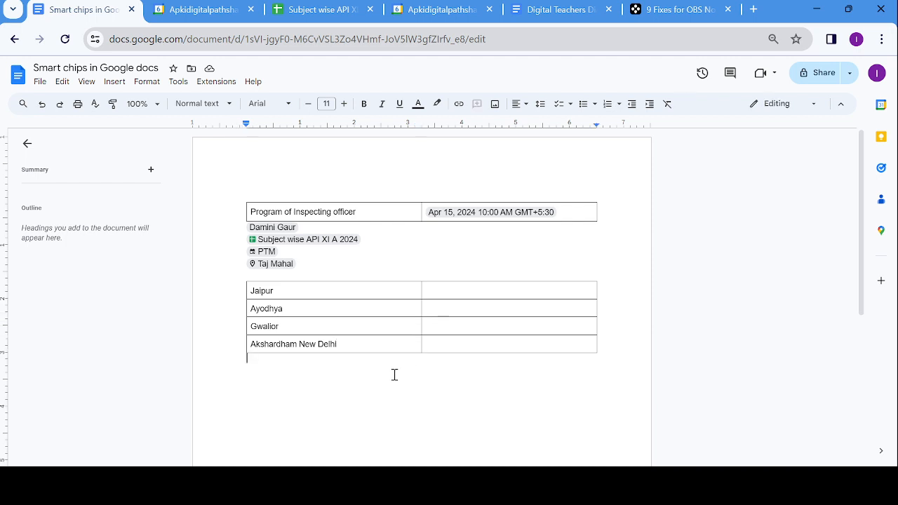
- Add a thumbs-up voting chip in the cell beside Jaipur
click(442, 289)
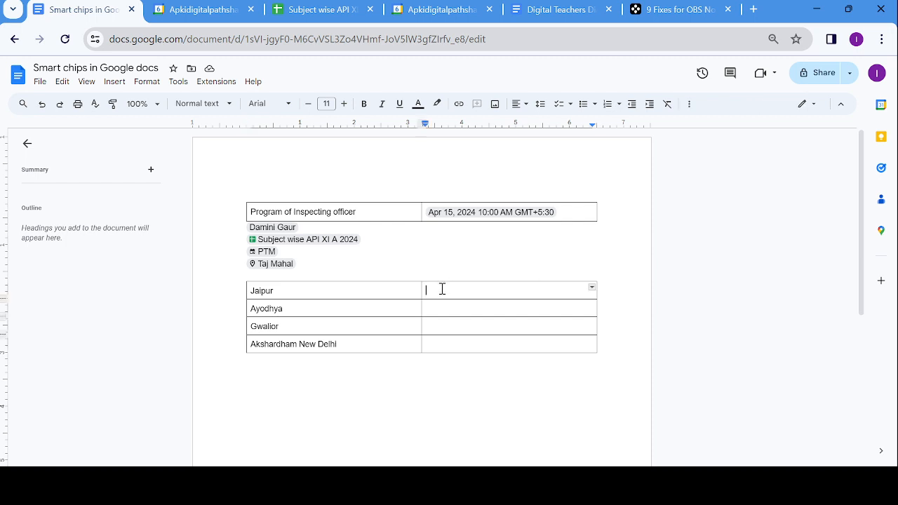
click(115, 83)
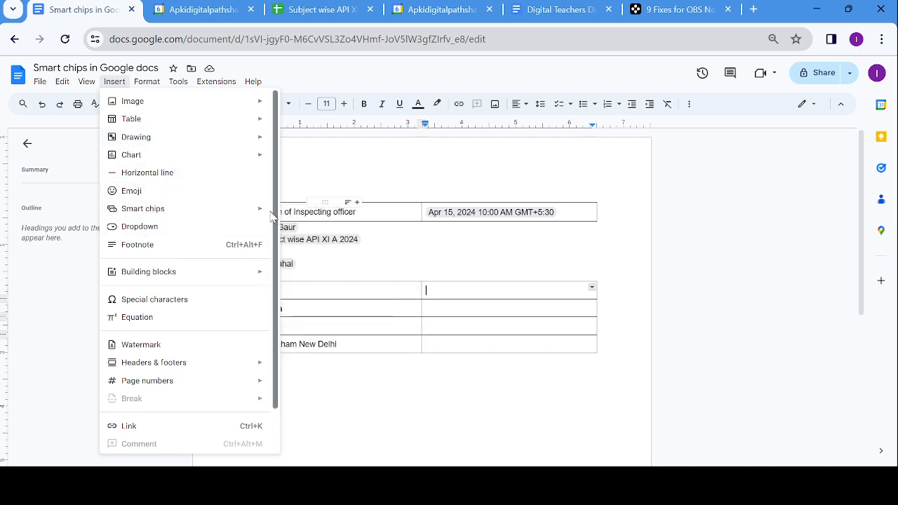
mouse_move(265, 208)
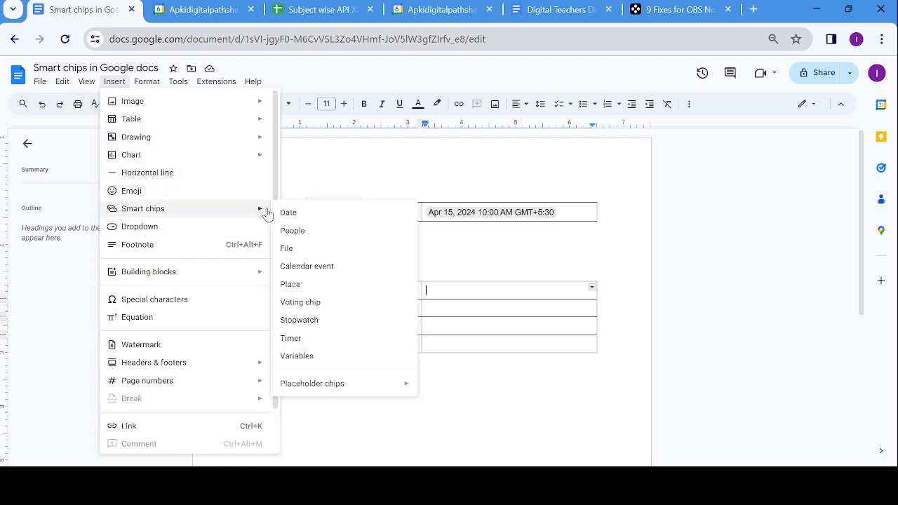
click(301, 305)
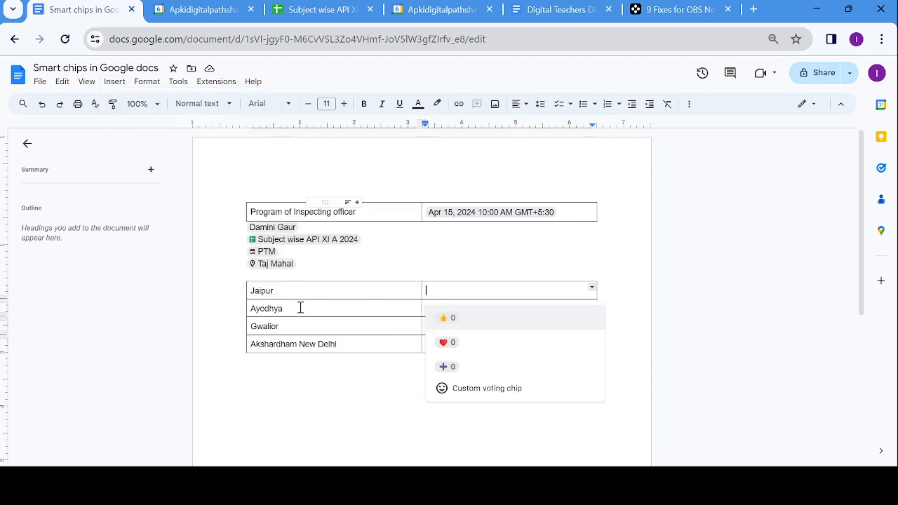
click(444, 318)
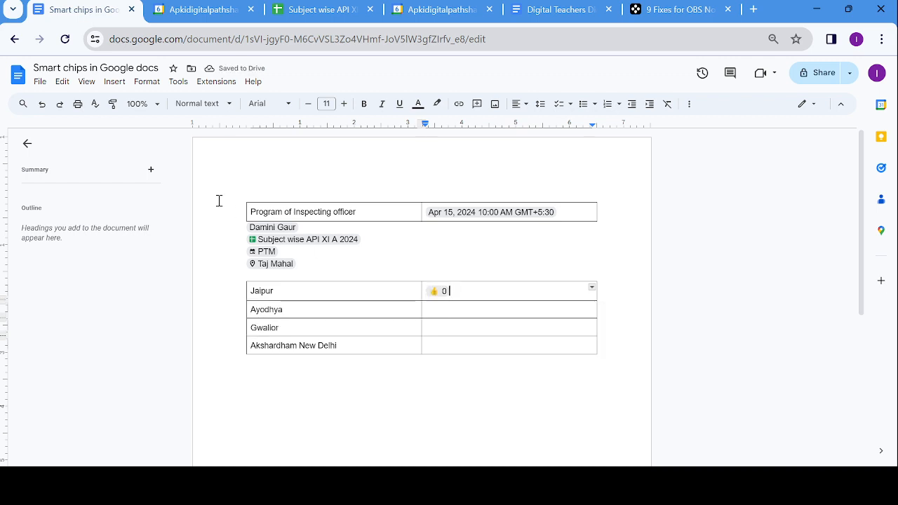
- Add a red heart voting chip in the cell beside Ayodhya
click(457, 312)
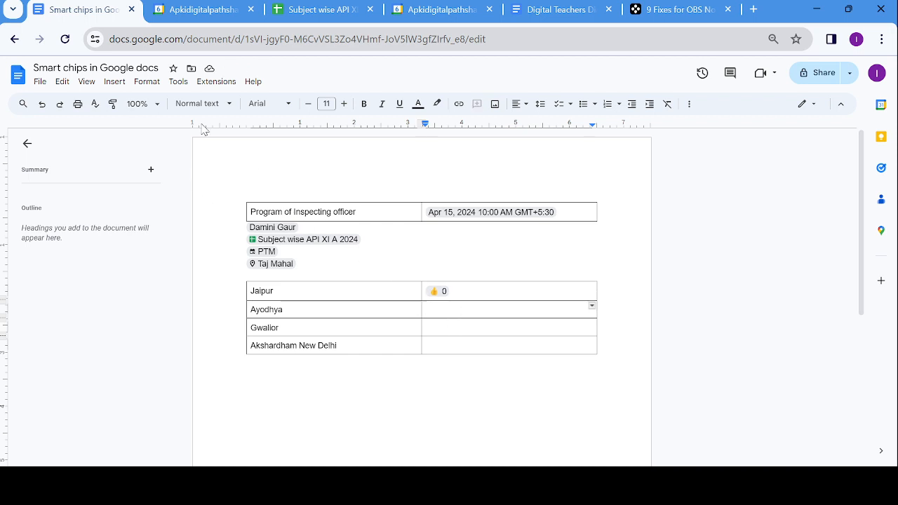
click(124, 82)
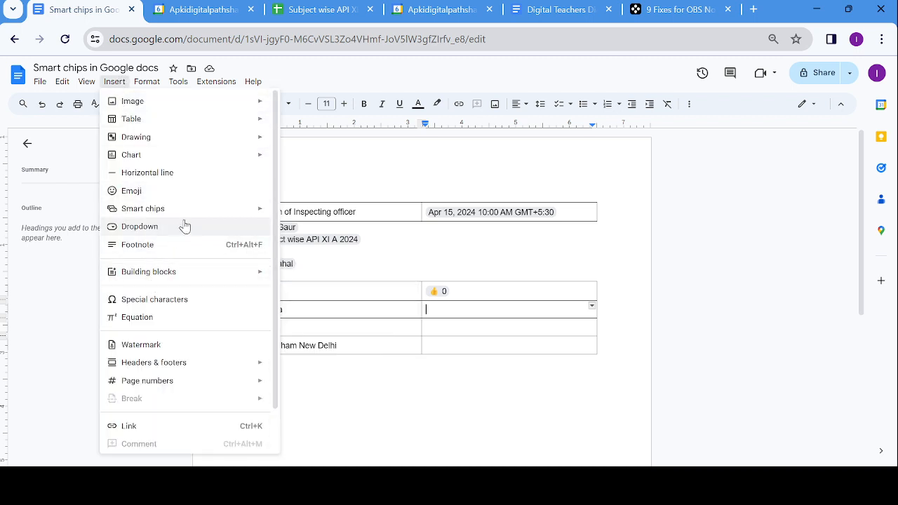
mouse_move(194, 212)
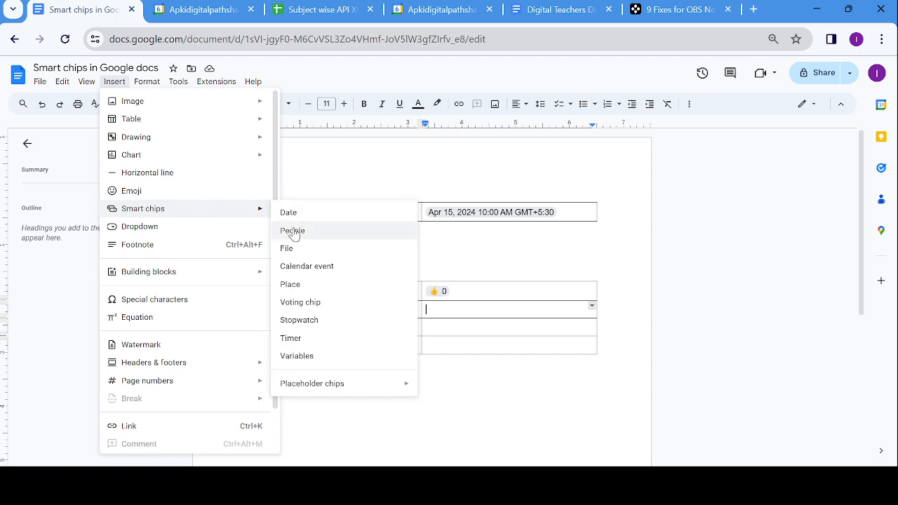
click(296, 304)
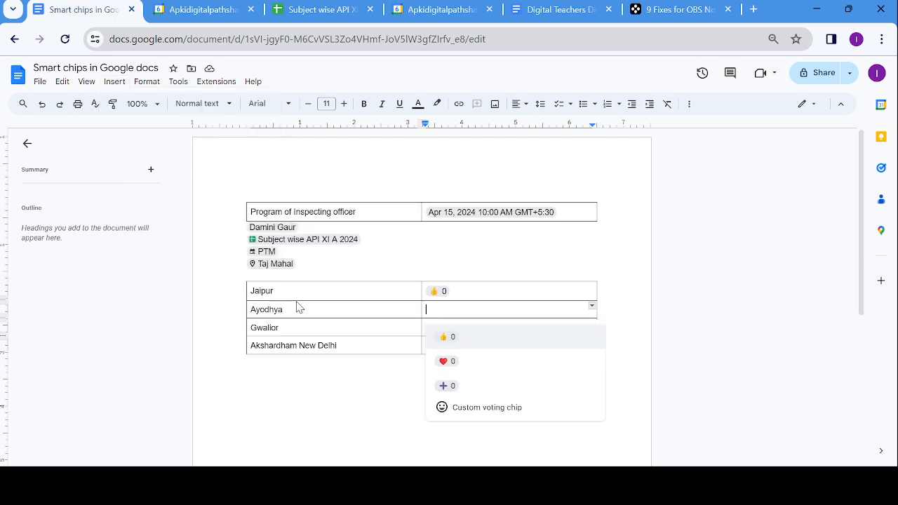
click(442, 361)
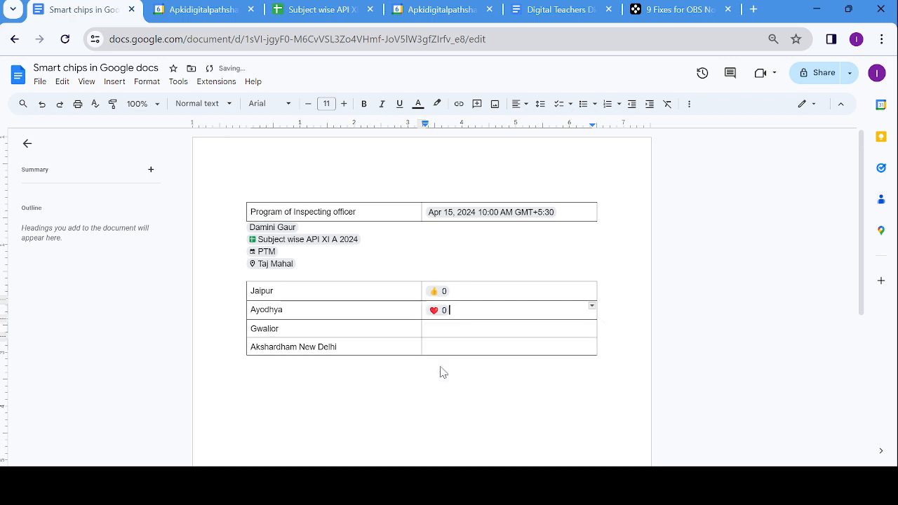
click(433, 330)
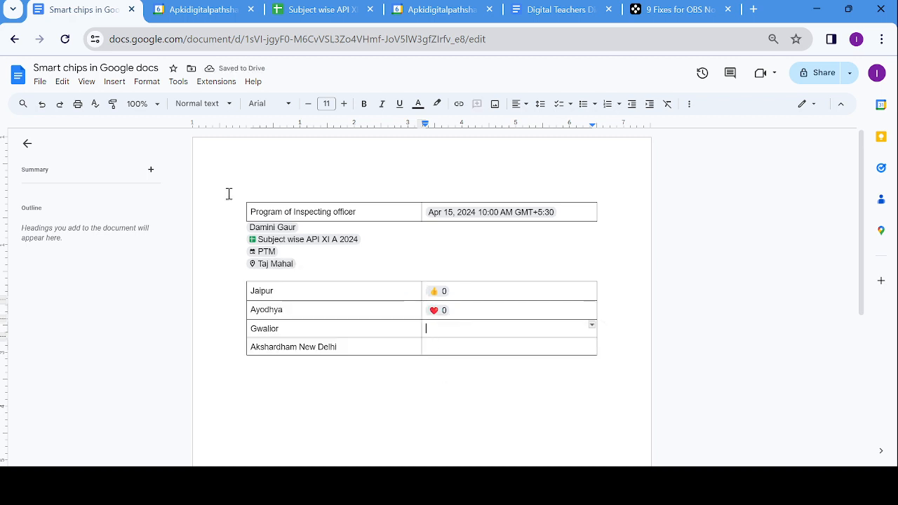
click(115, 81)
- Give Gwalior a custom voting chip using the blue heart emoji
mouse_move(150, 211)
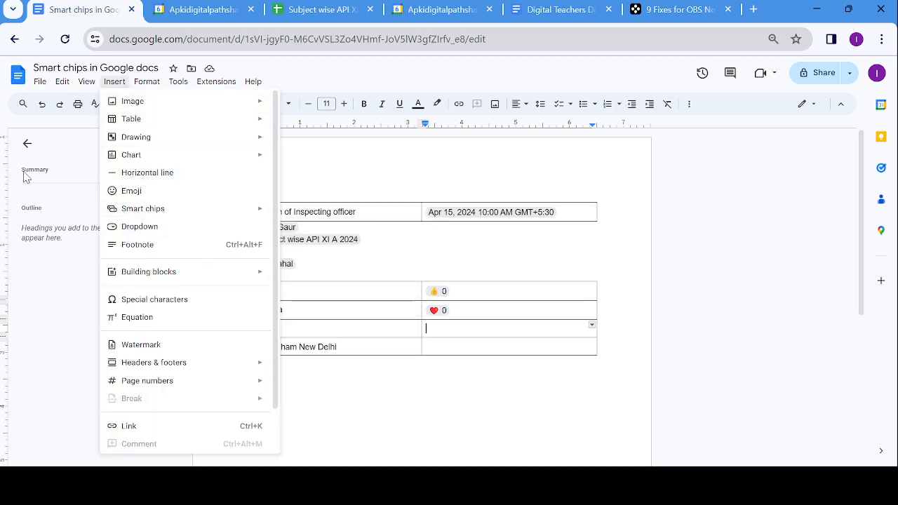
mouse_move(180, 214)
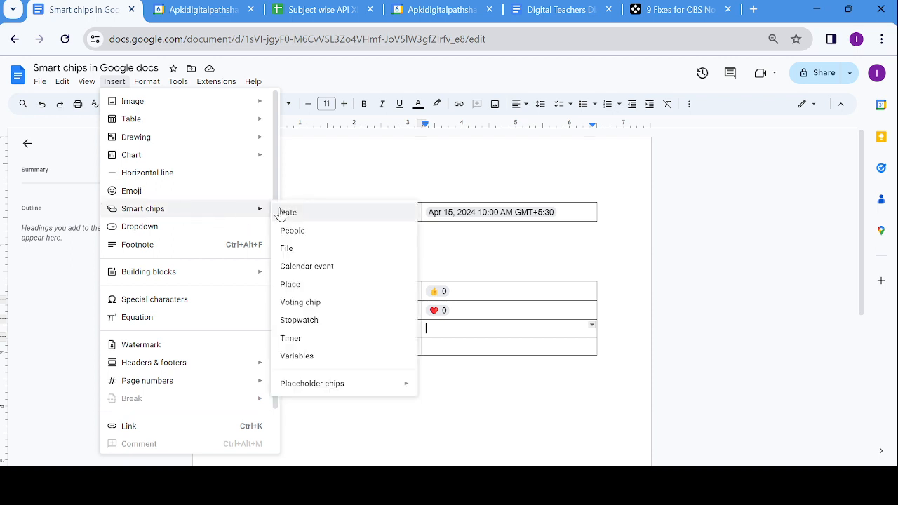
click(297, 302)
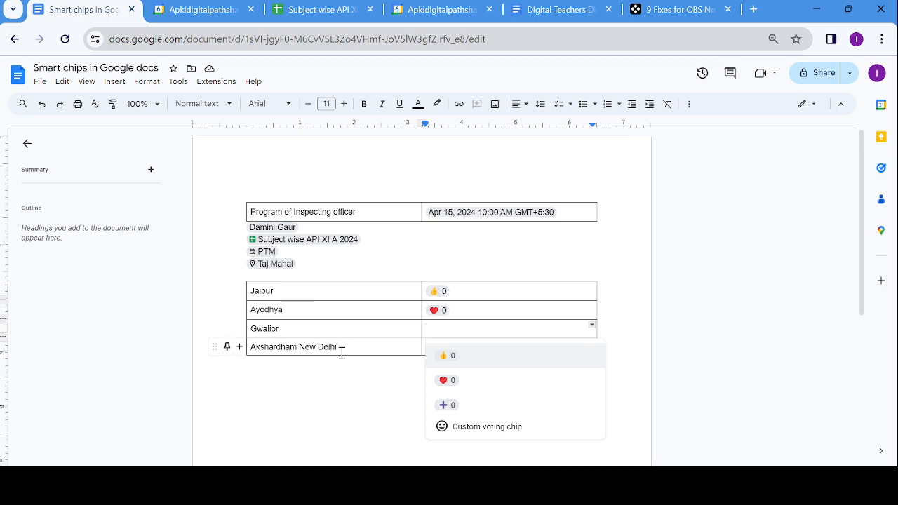
click(460, 434)
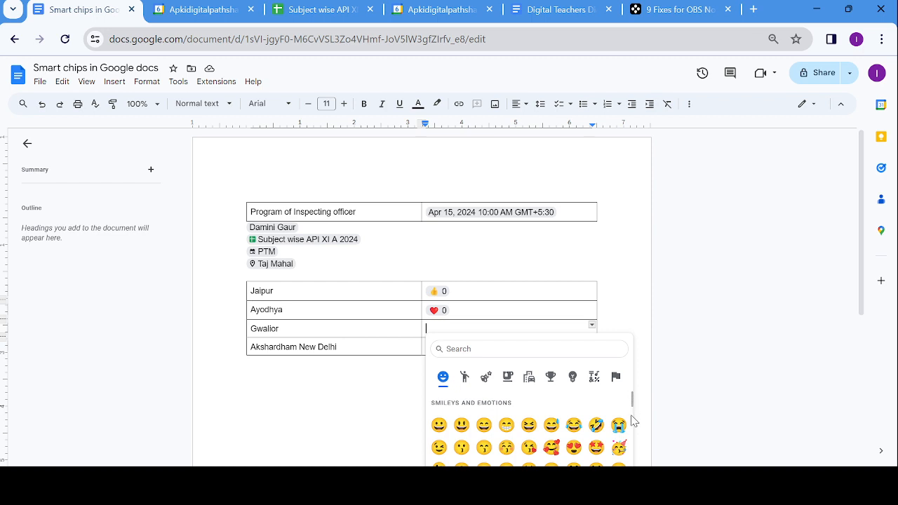
drag(633, 409, 634, 421)
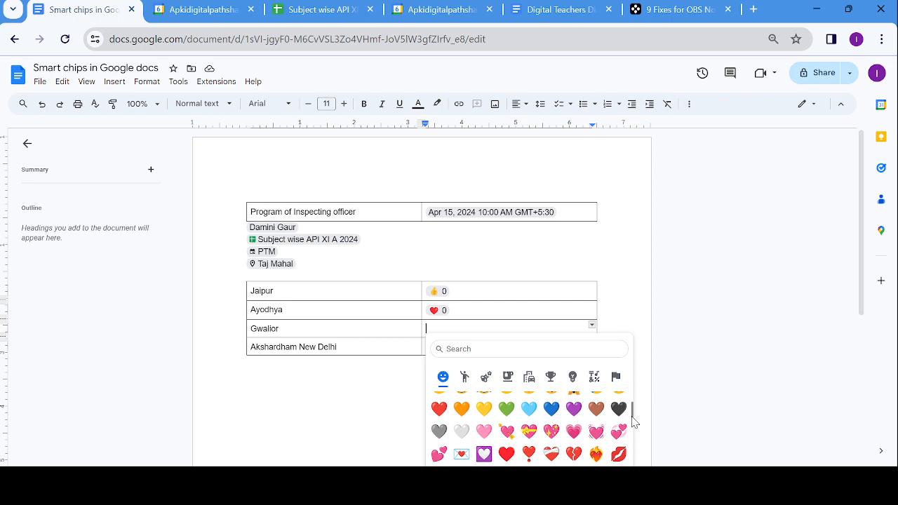
click(557, 413)
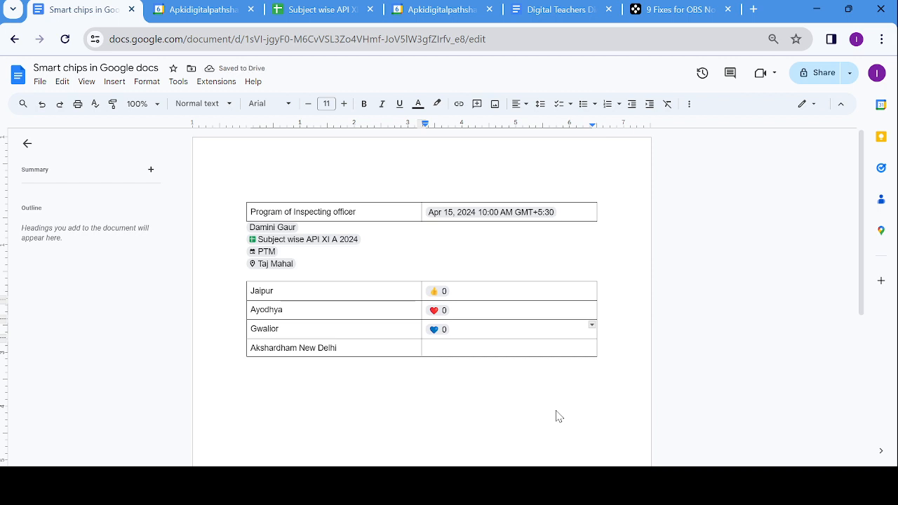
click(538, 353)
- Give Akshardham New Delhi a custom voting chip using the green heart emoji
click(112, 86)
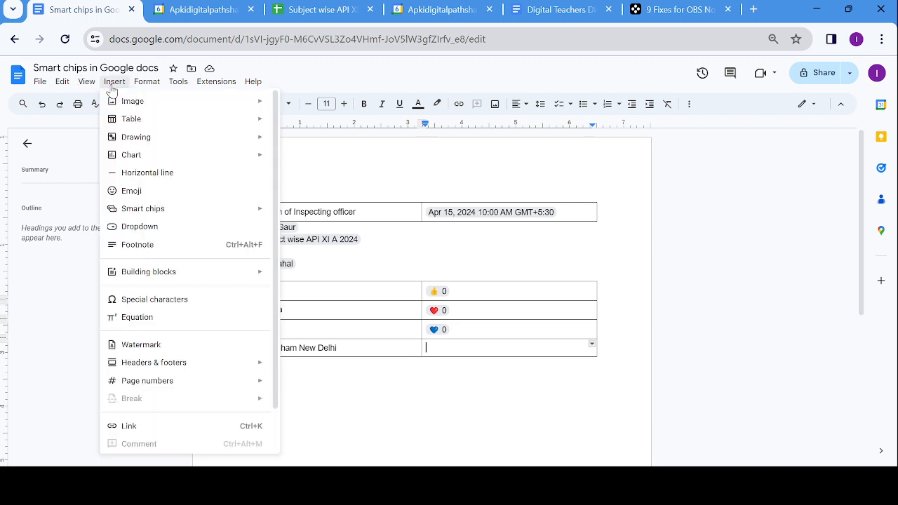
mouse_move(145, 213)
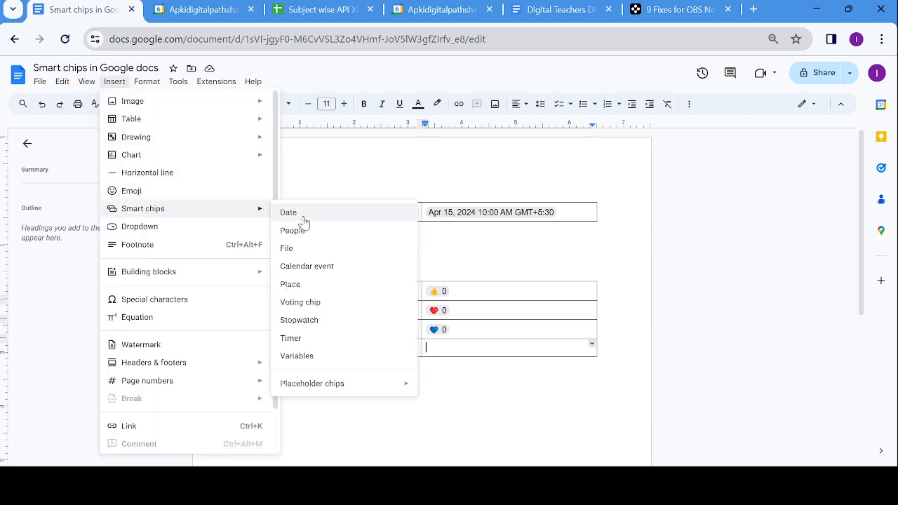
click(293, 309)
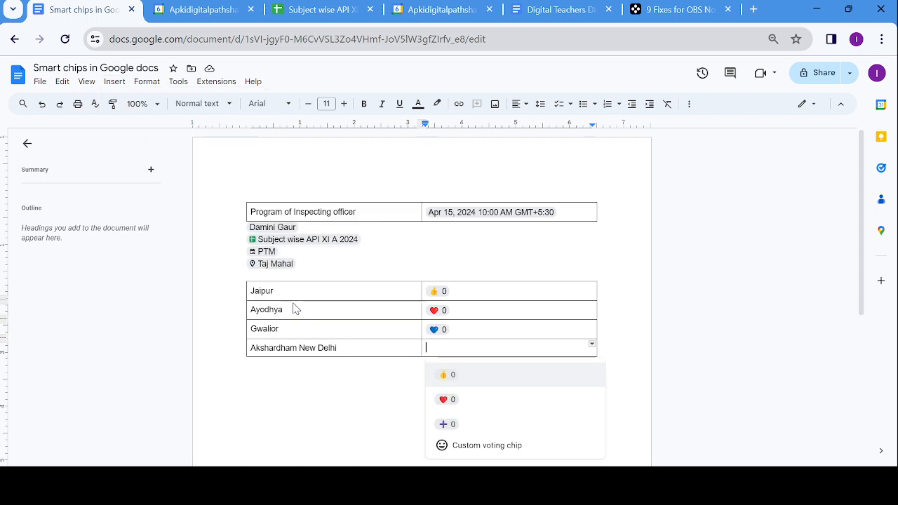
click(499, 447)
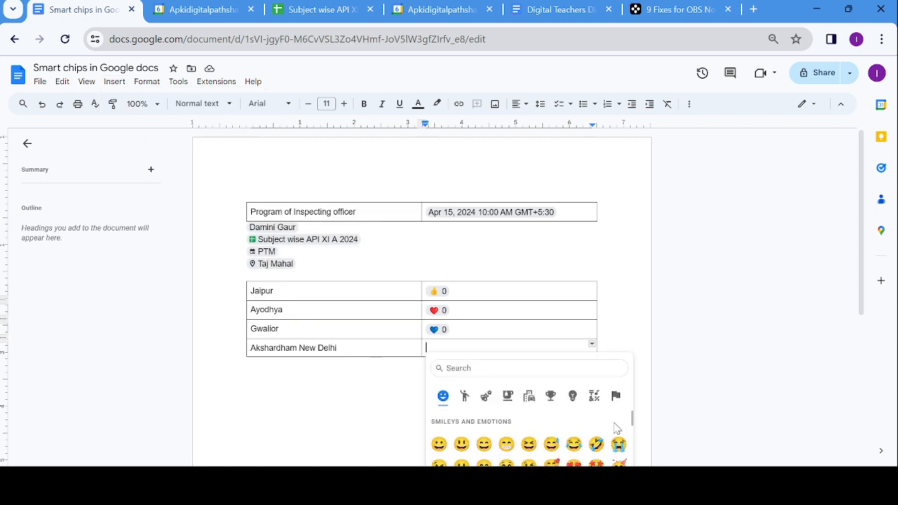
drag(634, 421, 631, 432)
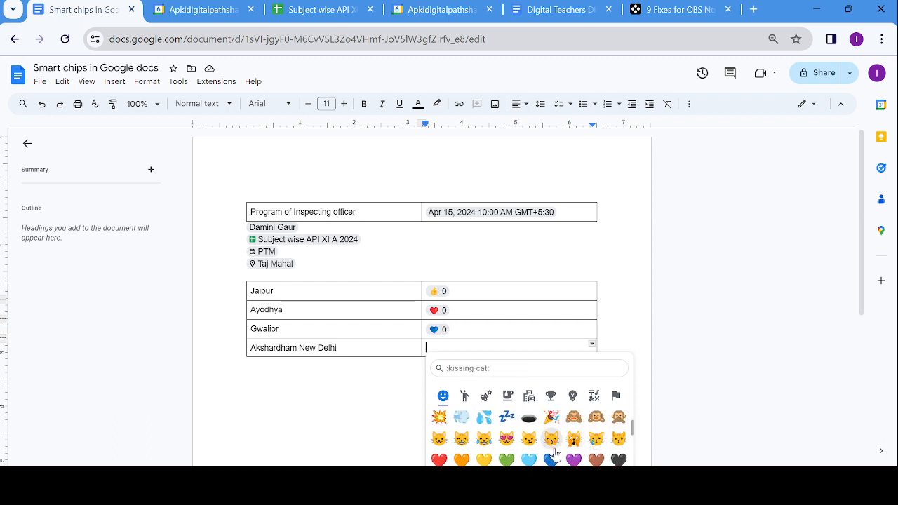
click(509, 461)
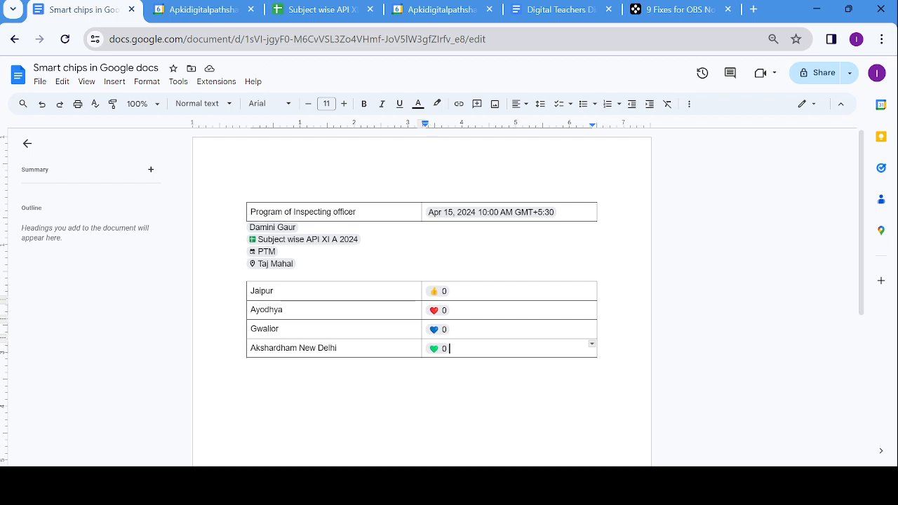
click(339, 410)
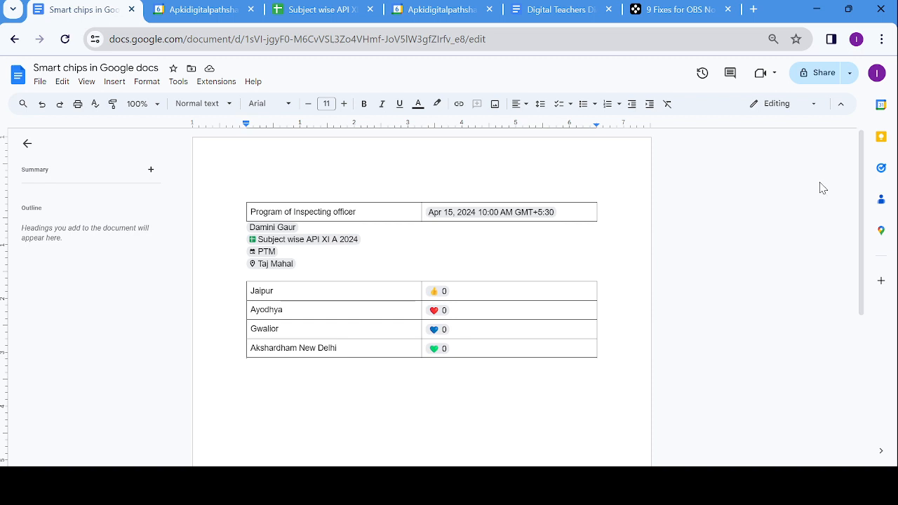
- Invite two suggested contacts as Editors, dropping an extra recipient, and confirm sending to external addresses
click(821, 74)
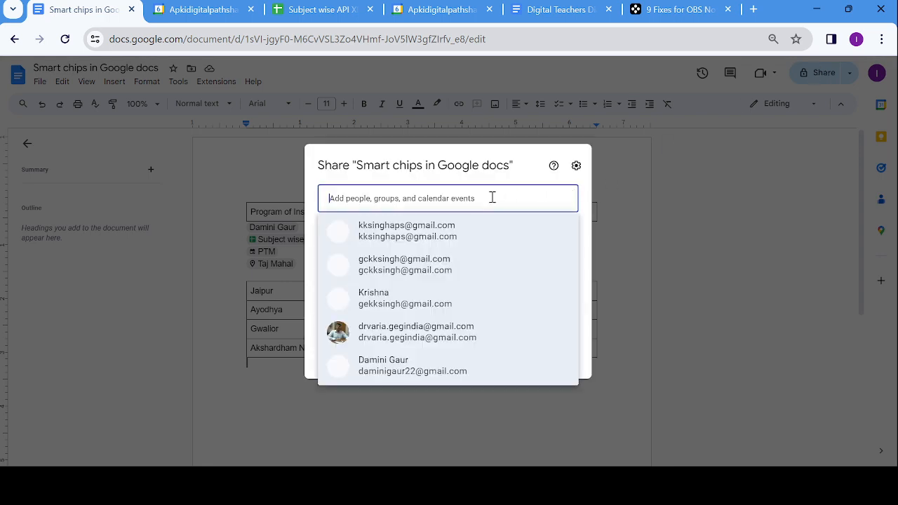
click(492, 198)
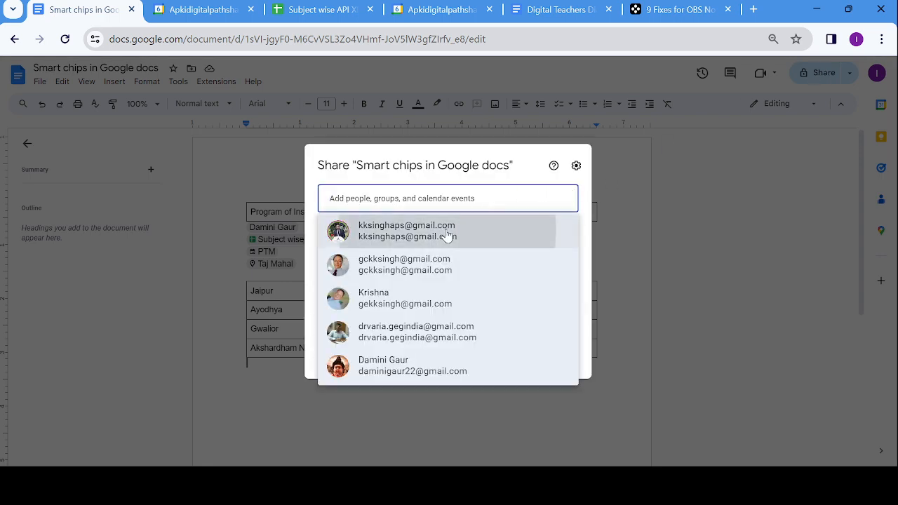
click(450, 234)
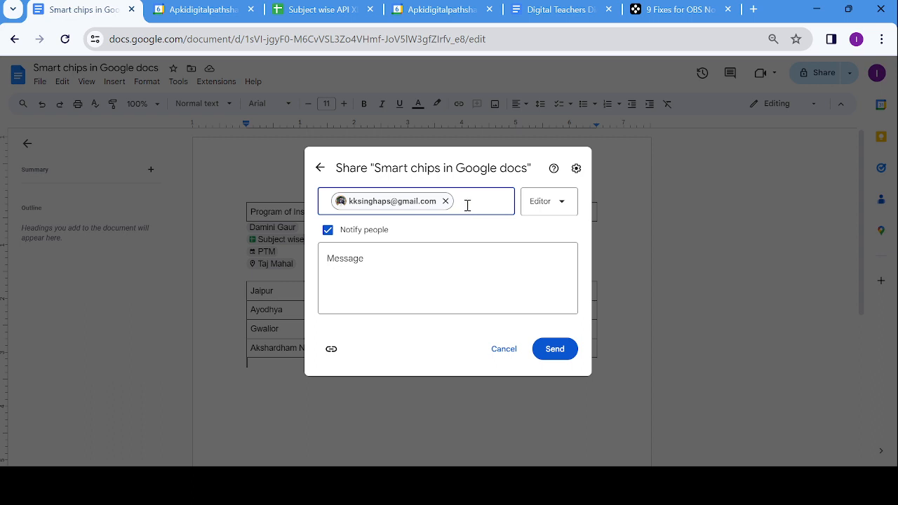
text(ge)
click(446, 243)
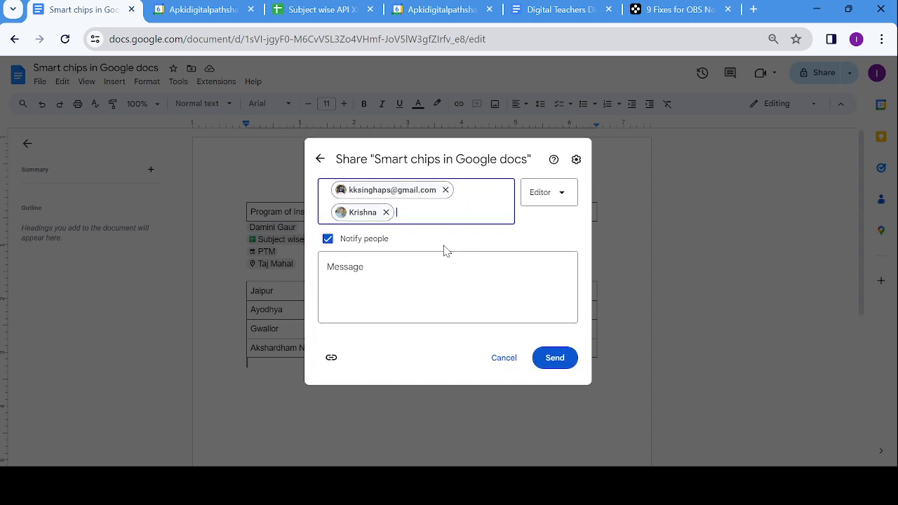
click(445, 247)
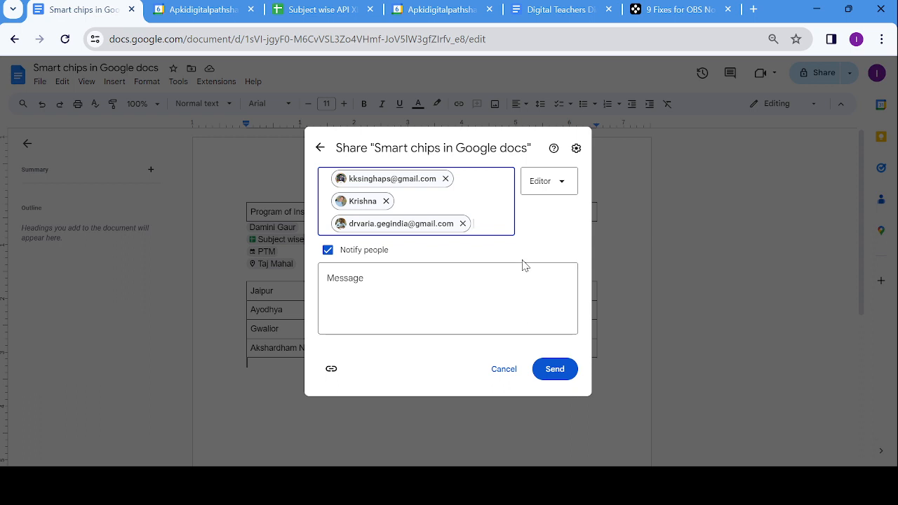
click(463, 223)
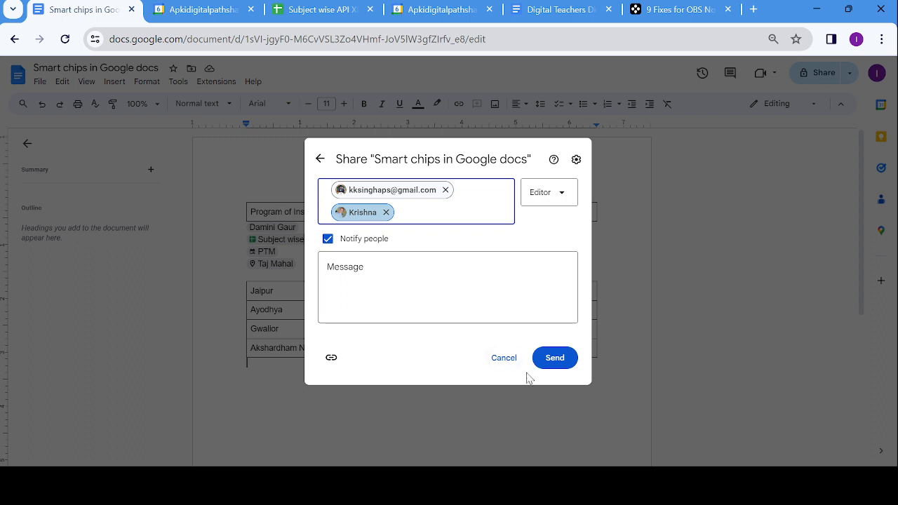
click(563, 361)
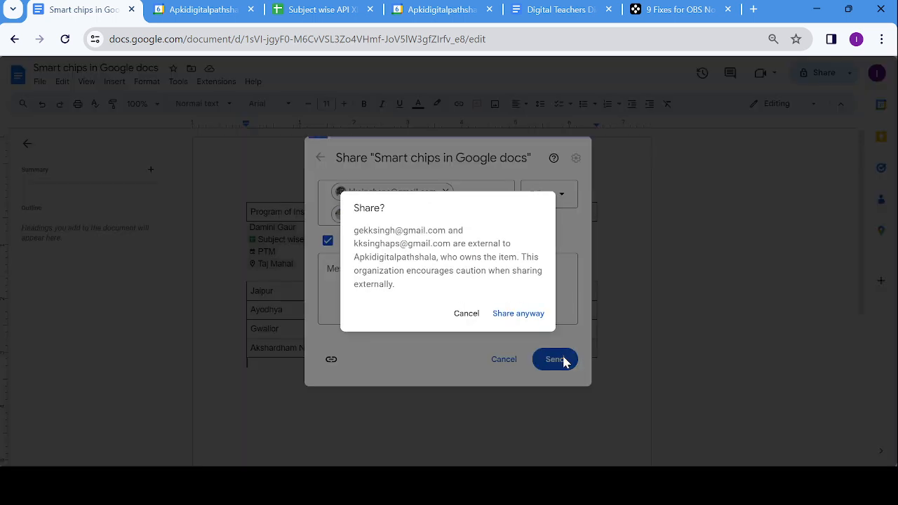
click(524, 313)
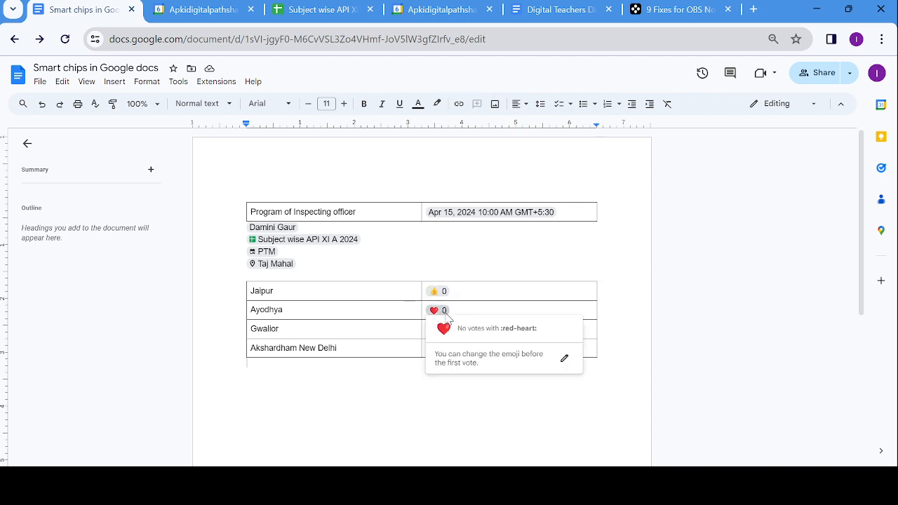
- Vote once on the Ayodhya, Gwalior, Jaipur and Akshardham New Delhi chips, bringing each to 1
click(443, 316)
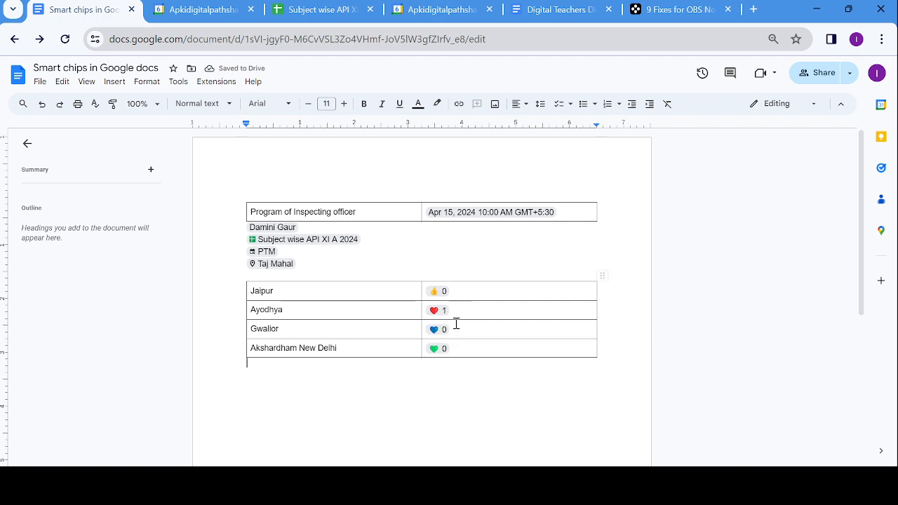
click(444, 331)
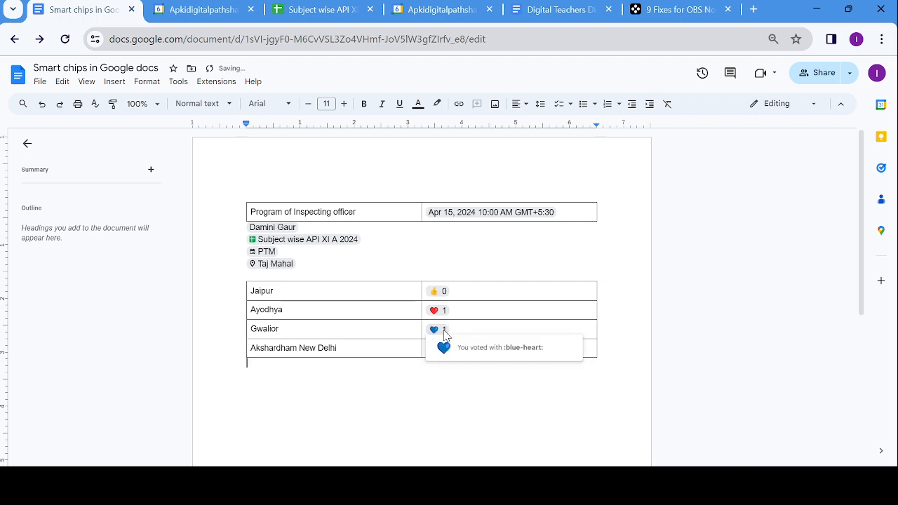
click(443, 291)
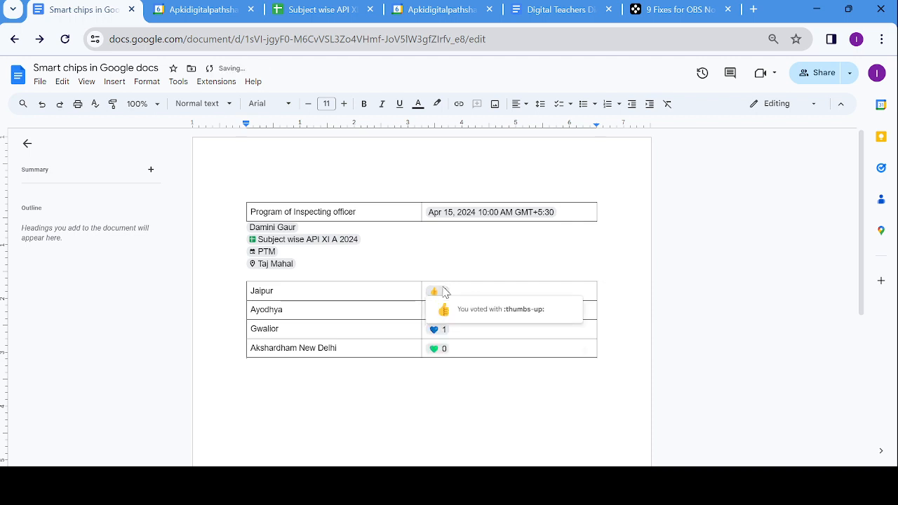
click(446, 351)
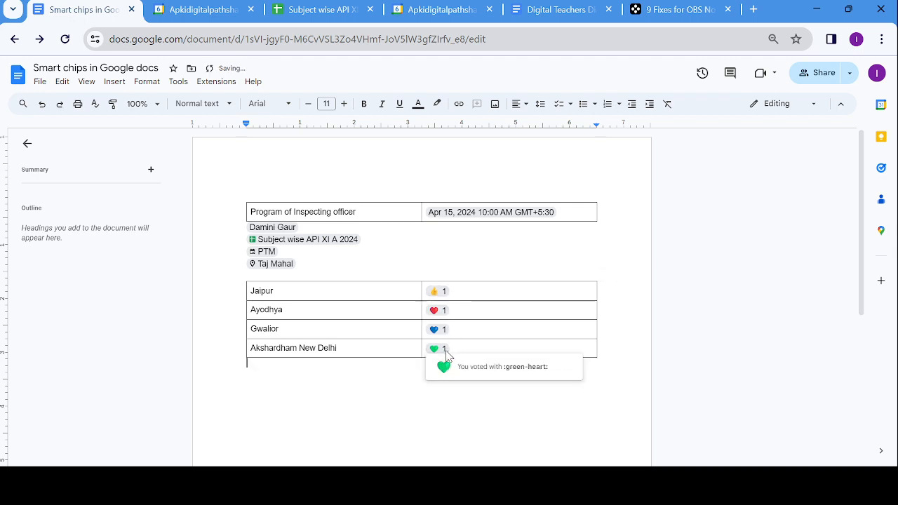
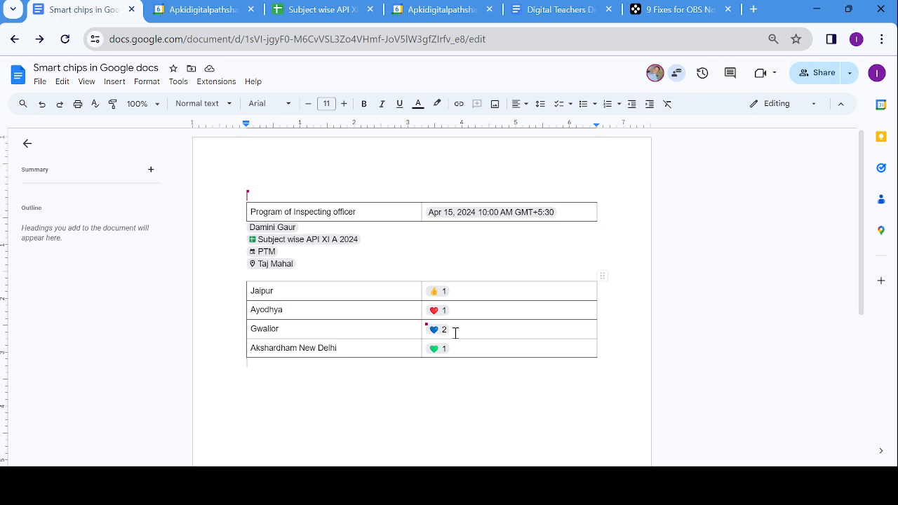
- Start a new empty line below the city voting table
key(Return)
- Insert a Stopwatch smart chip on the line under the voting table
click(114, 82)
key(ctrl+minus)
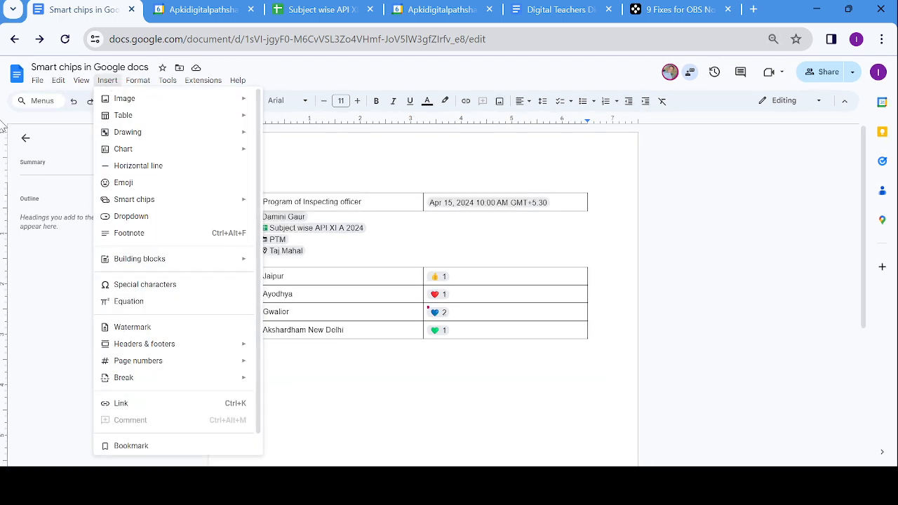
mouse_move(140, 150)
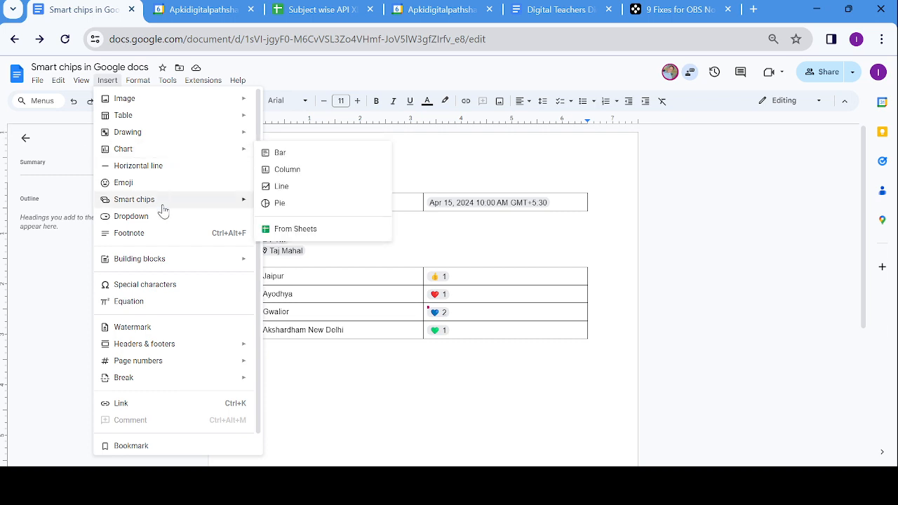
mouse_move(174, 200)
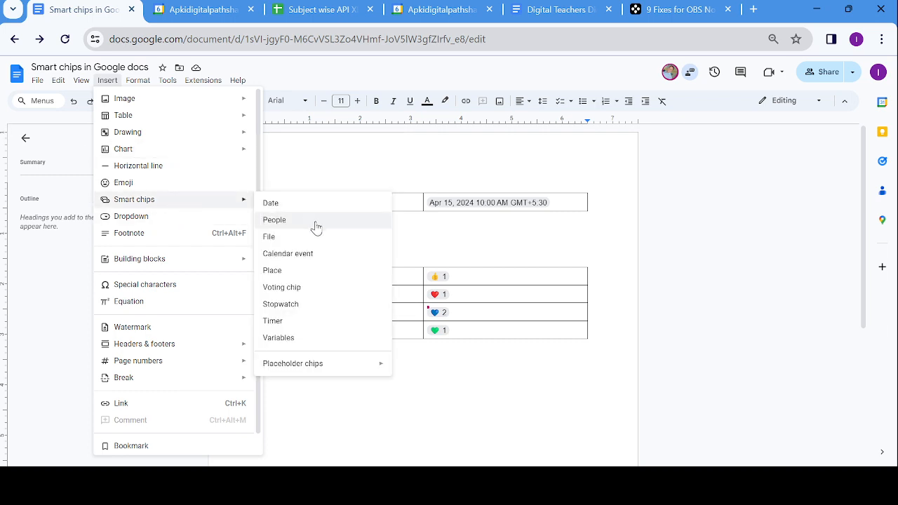
click(283, 308)
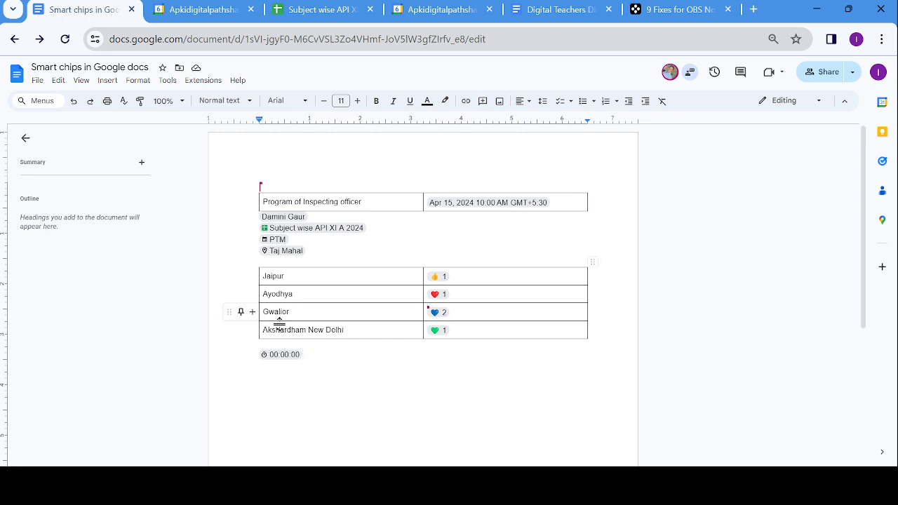
- Run the stopwatch and pause it at 00:00:12, then begin a new line
click(292, 356)
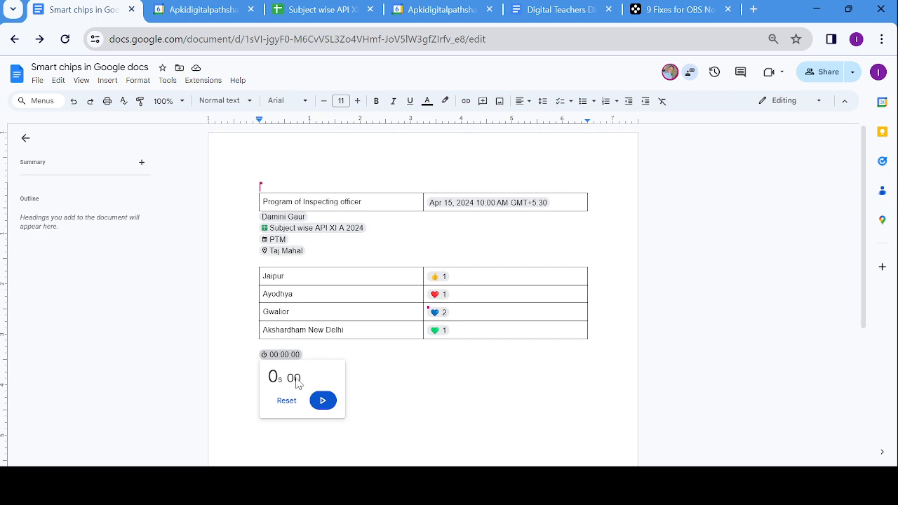
click(322, 403)
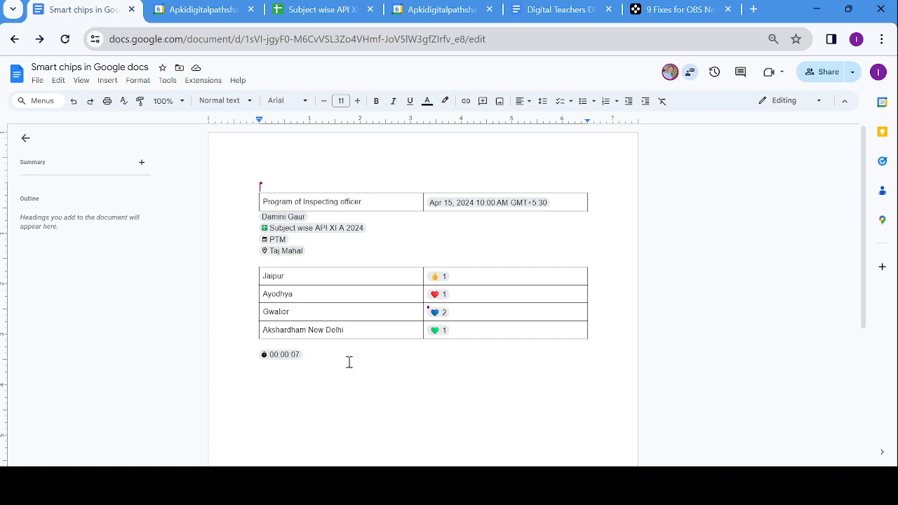
mouse_move(296, 360)
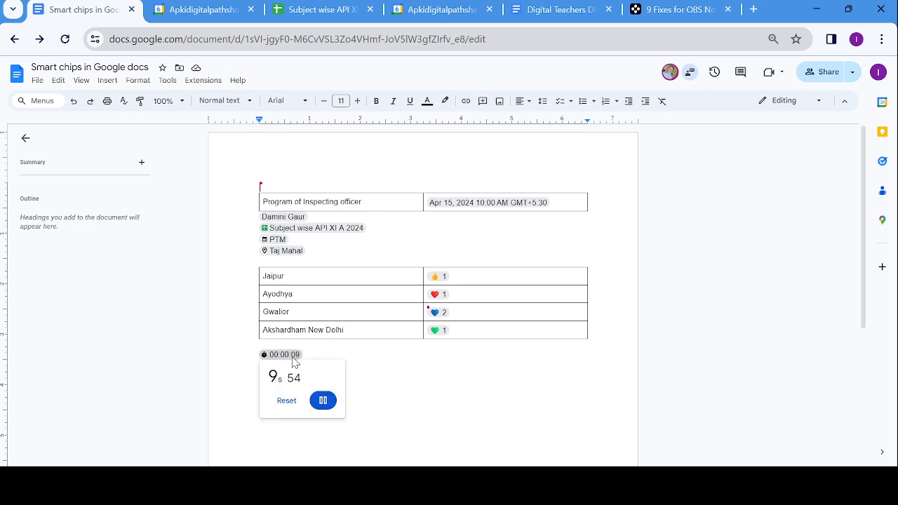
click(322, 401)
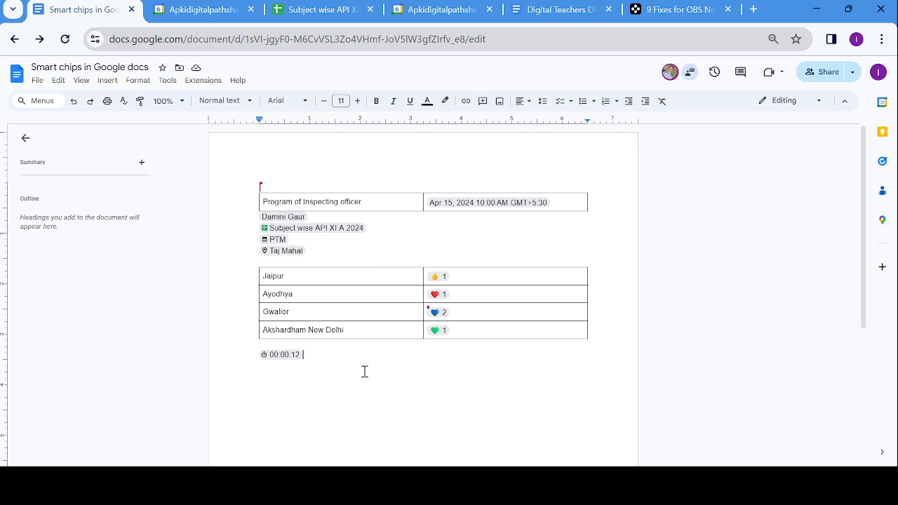
key(Return)
- Insert a Timer smart chip below the stopwatch with a 3-minute duration
click(108, 80)
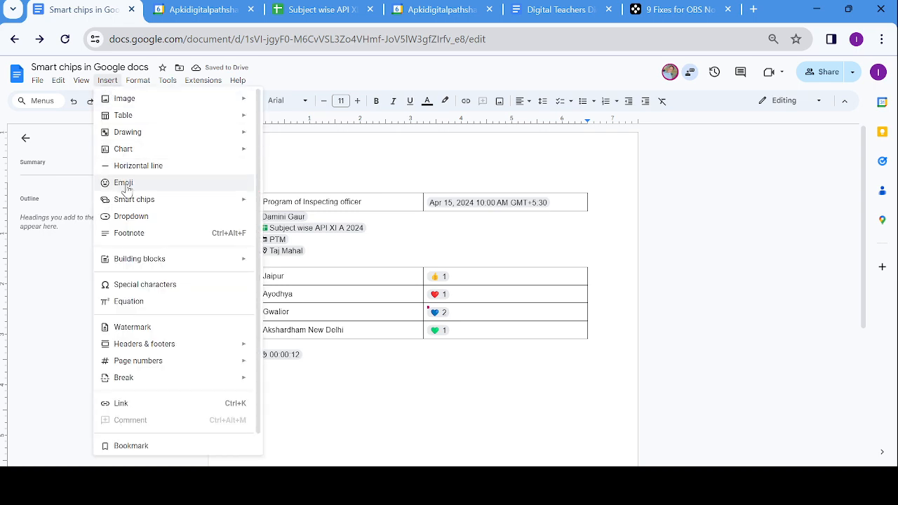
mouse_move(132, 202)
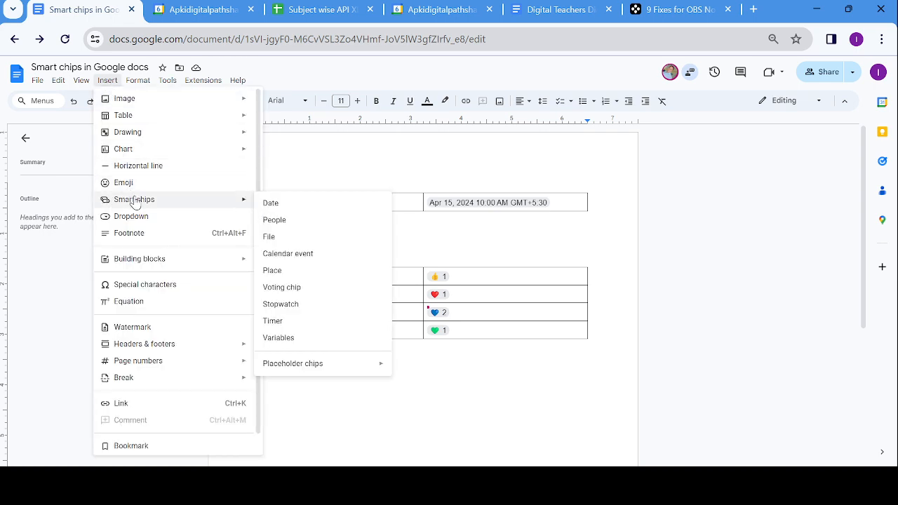
click(274, 323)
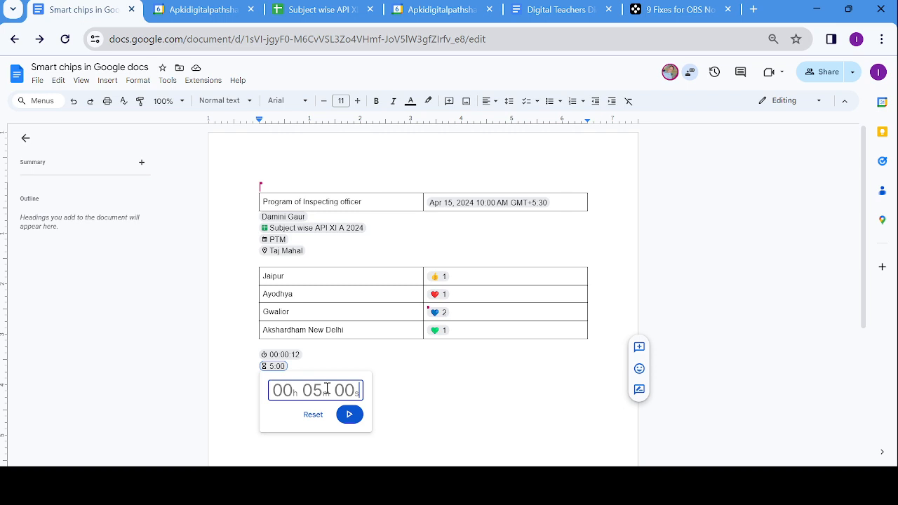
text(3m 00)
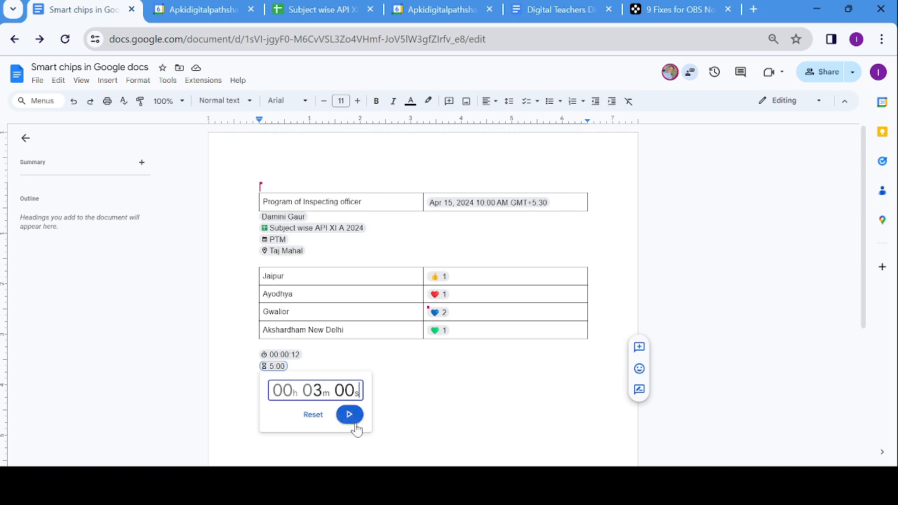
- Start the countdown, pause it at 2:42, and close the timer card
click(350, 415)
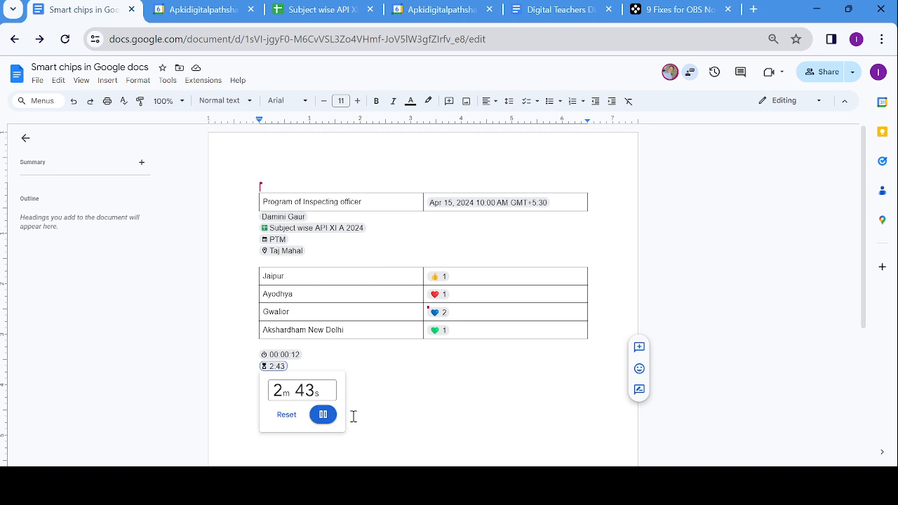
click(325, 416)
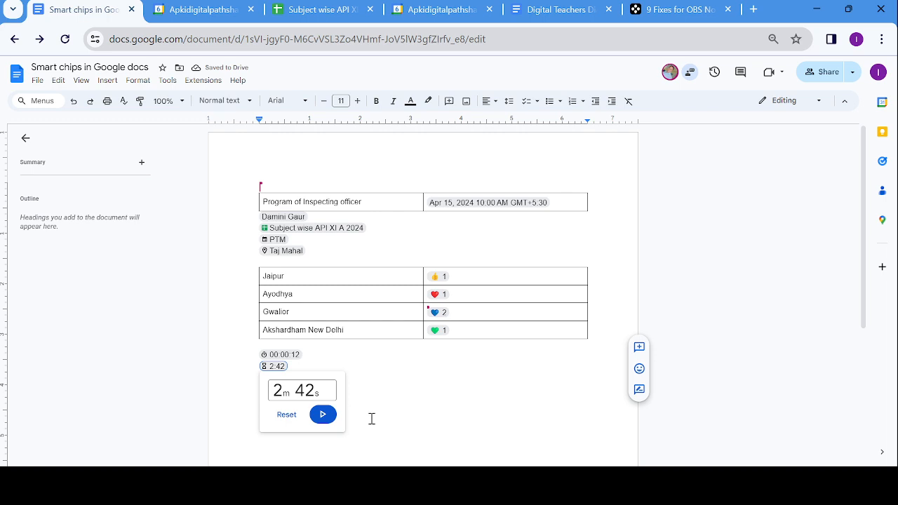
click(365, 387)
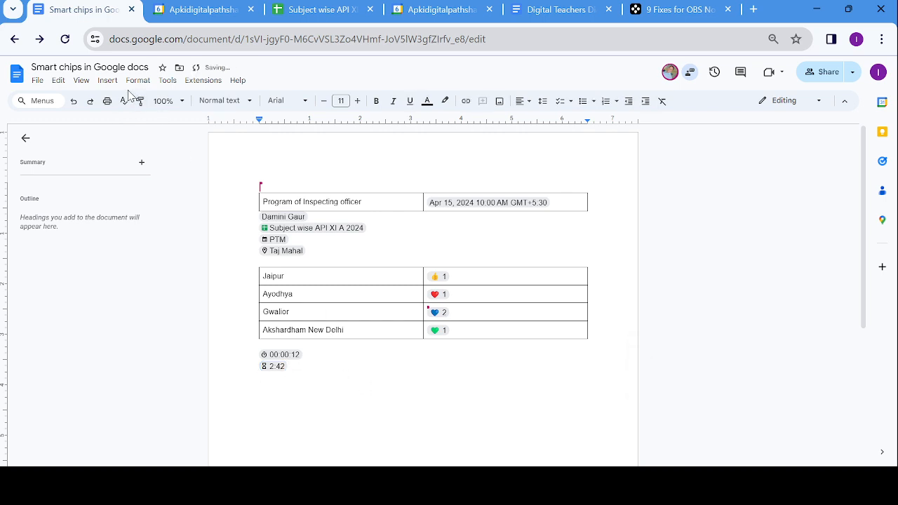
- Bring up the Variables smart-chip prompt on the empty line below the timer
click(108, 80)
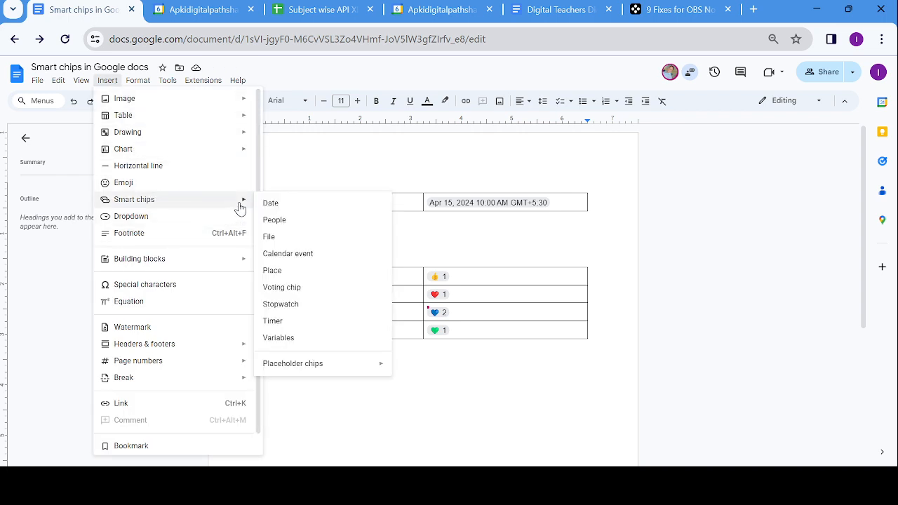
click(279, 338)
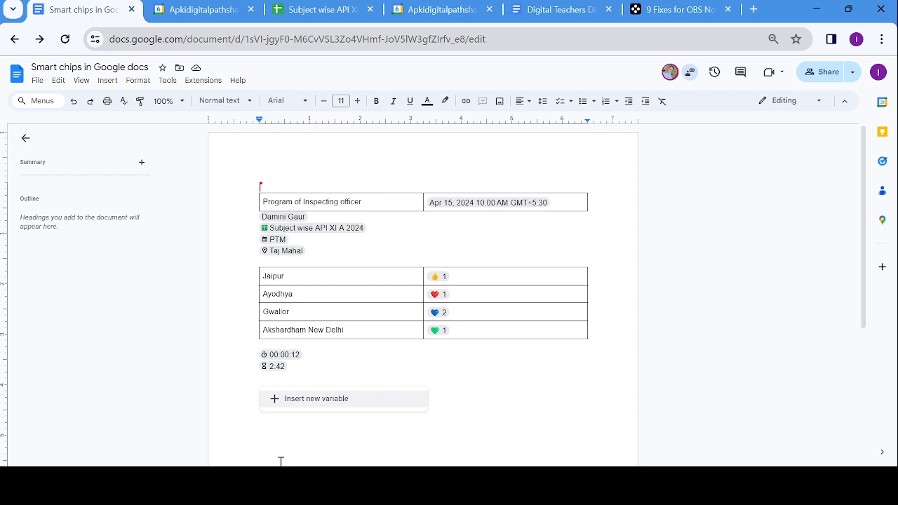
- Type 'Two friends Student1 and Student2 are playing badminton', then delete both student names
text(Two )
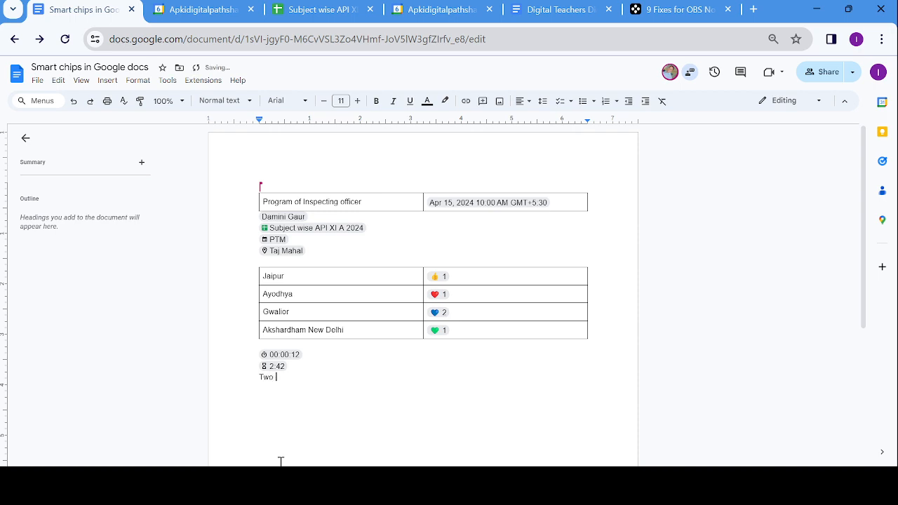
text(friends A)
key(BackSpace)
text(Student1 and Student2)
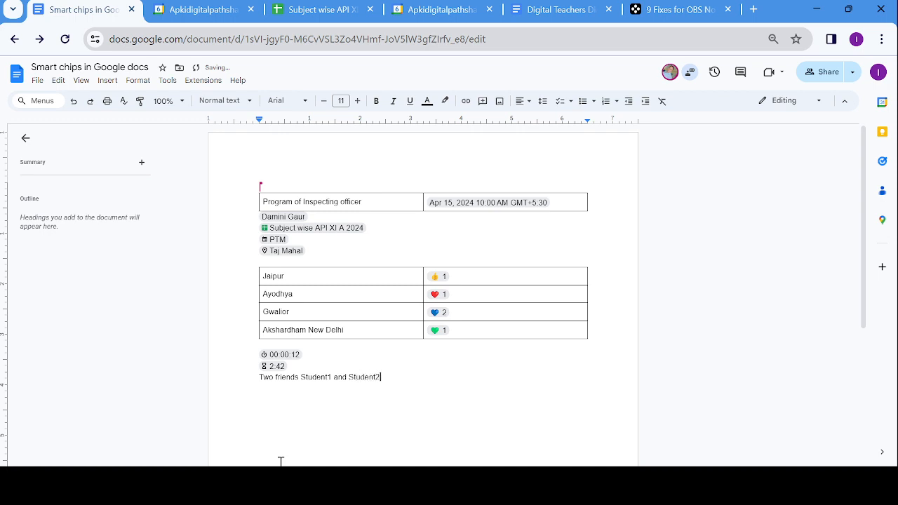
text( are playing)
text(dminton)
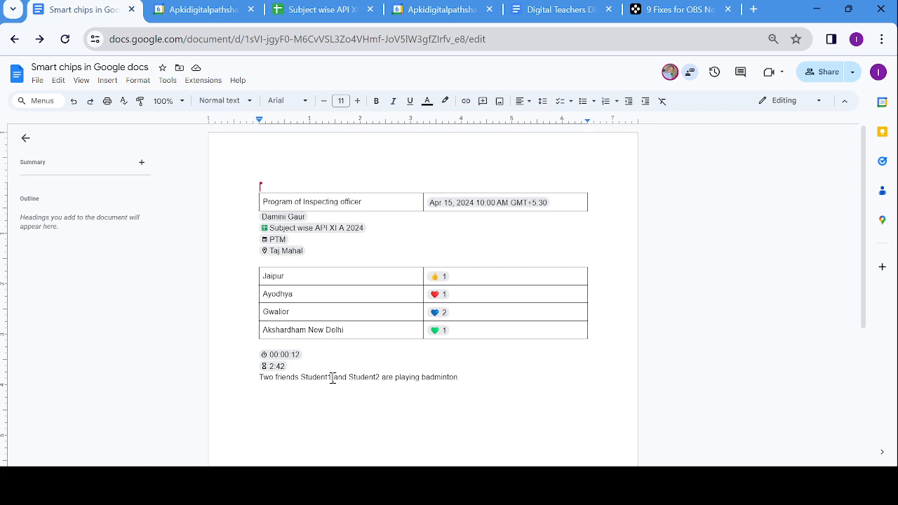
key(BackSpace)
key(BackSpace)
key(BackSpace)
key(BackSpace)
key(BackSpace)
key(BackSpace)
key(BackSpace)
key(BackSpace)
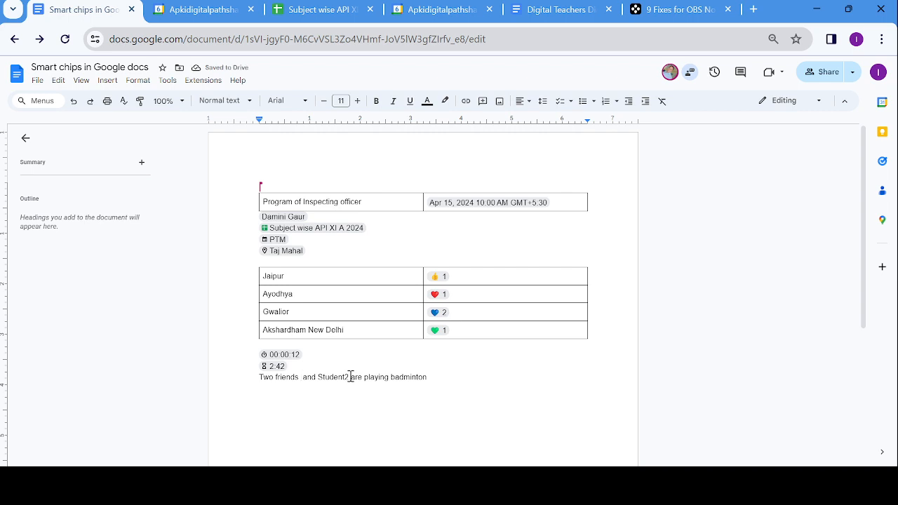
key(BackSpace)
key(BackSpace)
key(BackSpace)
key(BackSpace)
key(BackSpace)
key(BackSpace)
key(BackSpace)
key(BackSpace)
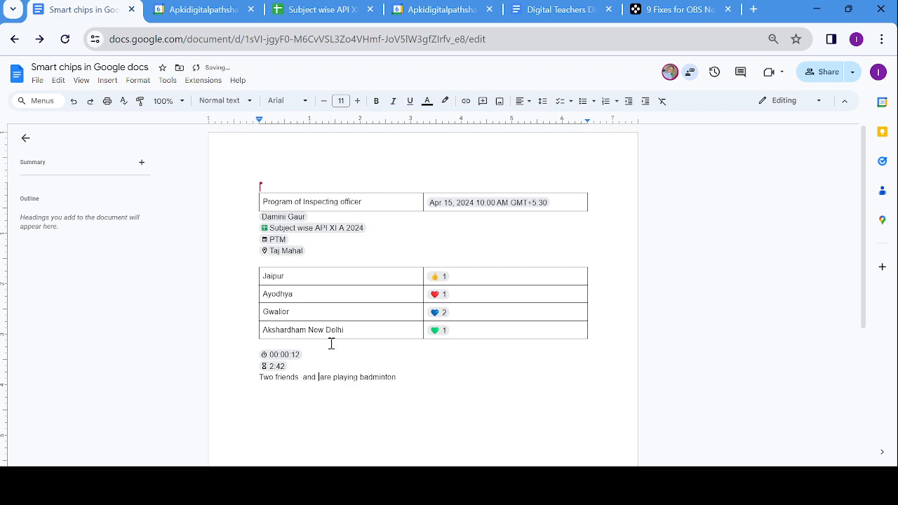
- Create a new variable named Student1 below the voting table
click(284, 343)
click(108, 81)
mouse_move(144, 200)
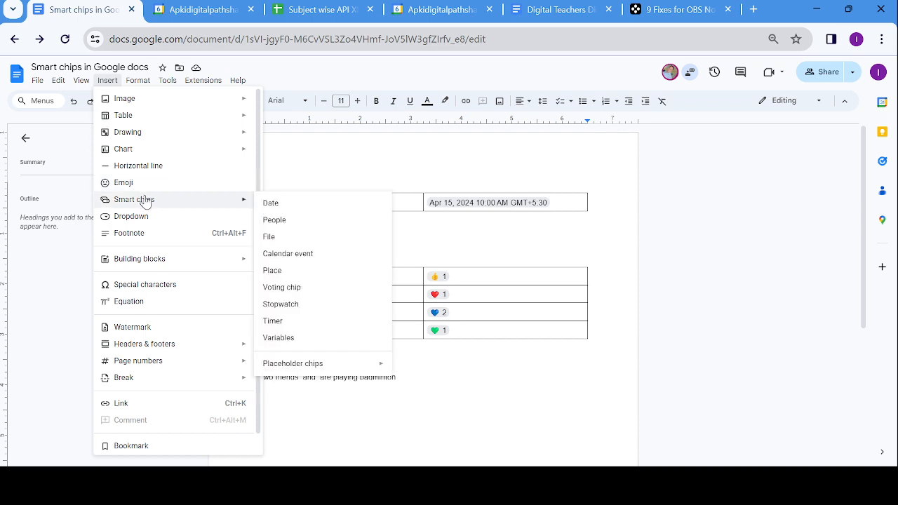
click(359, 342)
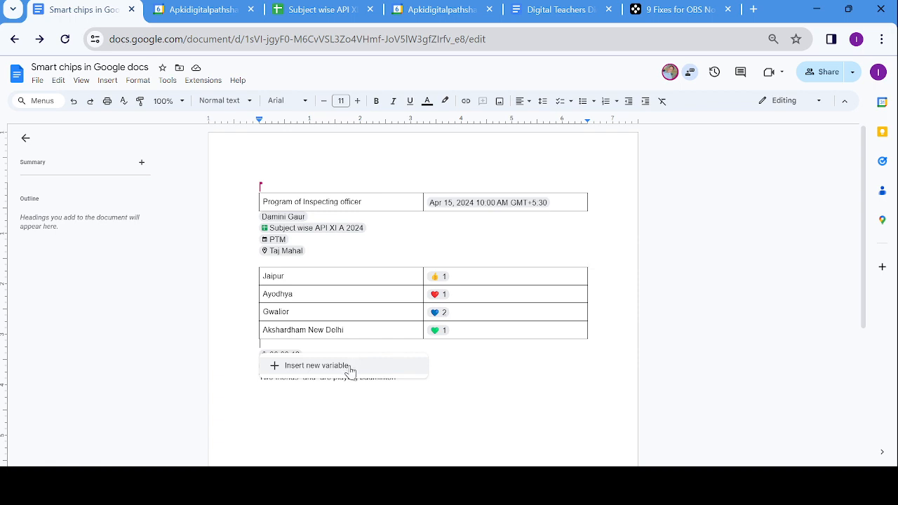
click(350, 366)
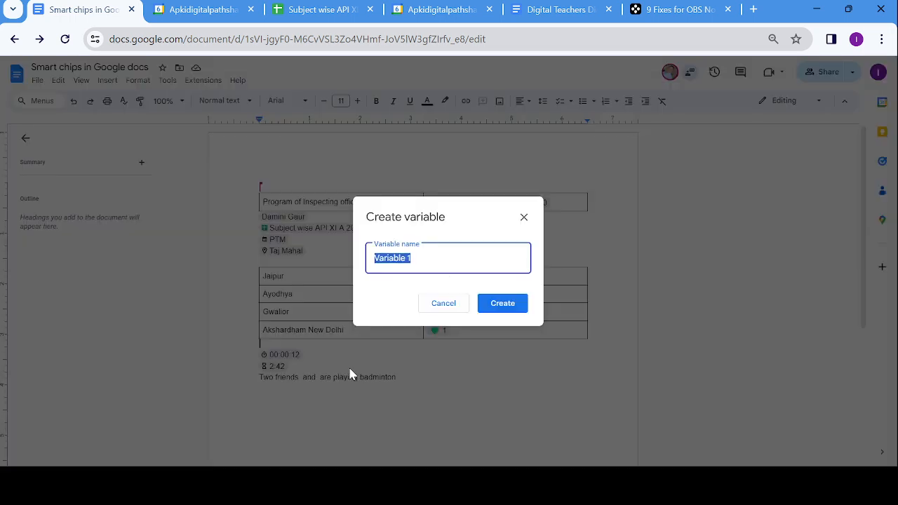
text(Student1)
click(499, 307)
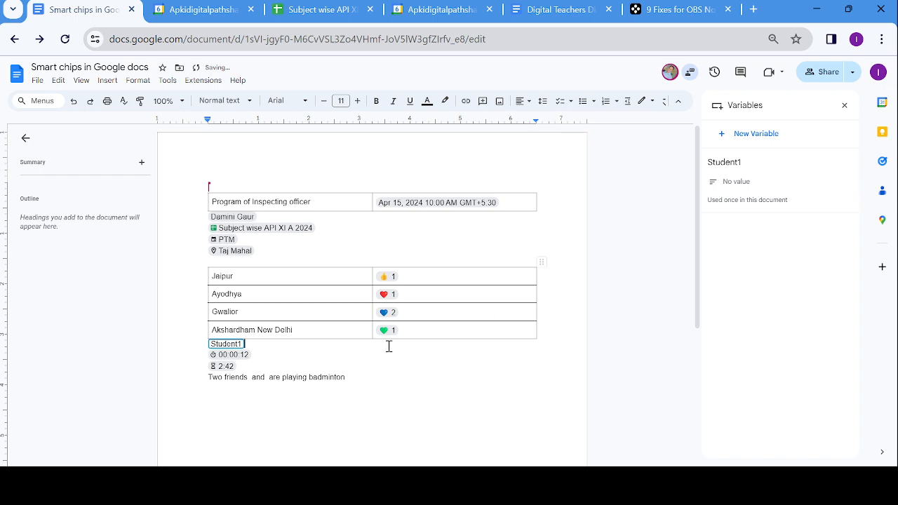
- Delete the inserted Student1 chip from that line, keeping the variable defined
double_click(337, 347)
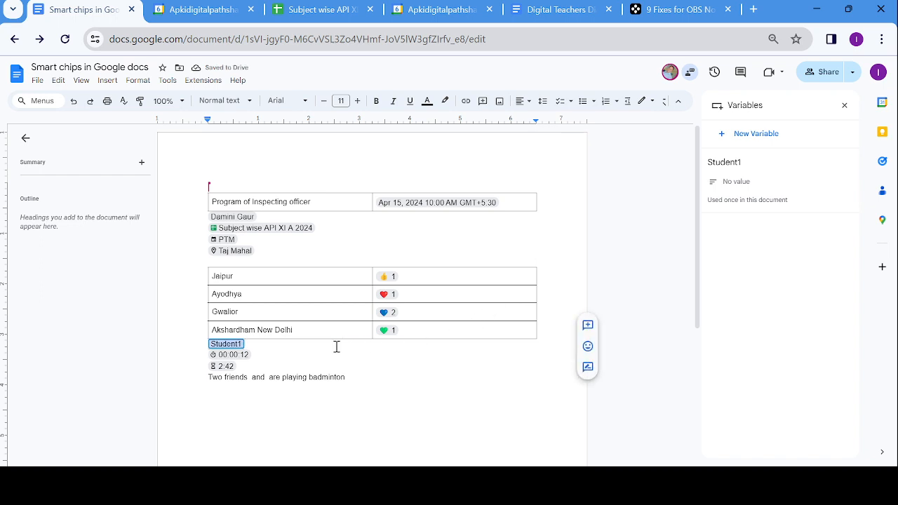
click(288, 346)
key(BackSpace)
key(BackSpace)
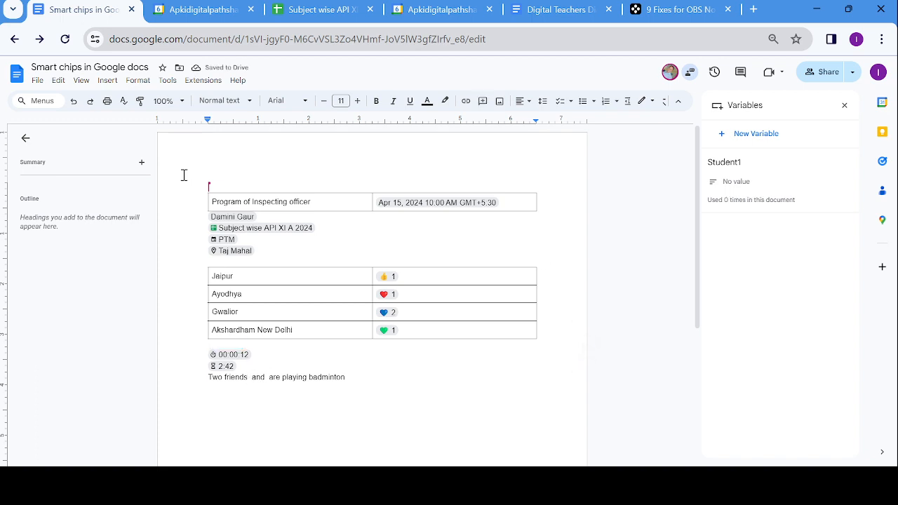
- Insert the Student1 variable chip after 'Two friends'
click(107, 80)
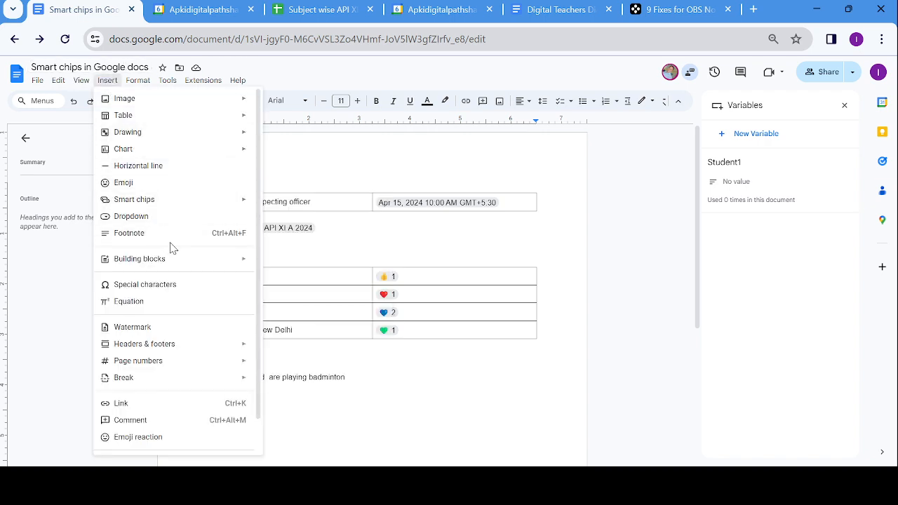
mouse_move(213, 209)
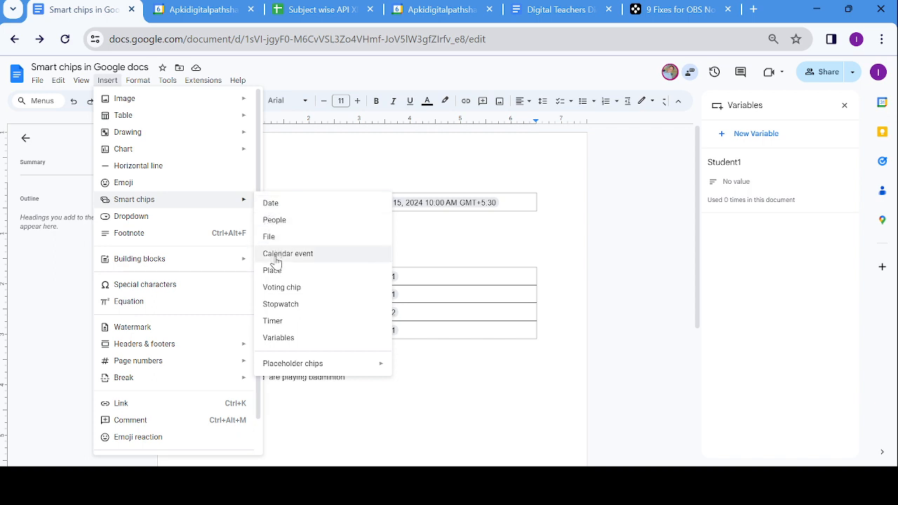
click(284, 339)
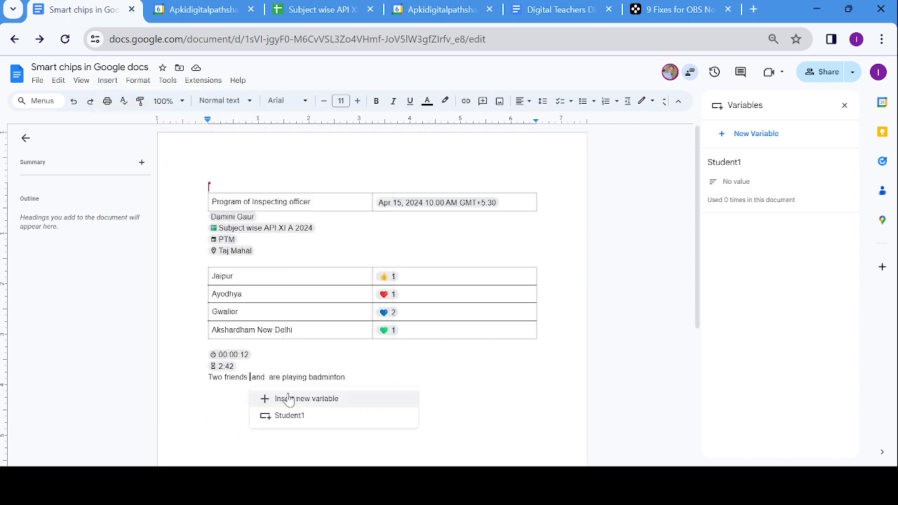
click(289, 416)
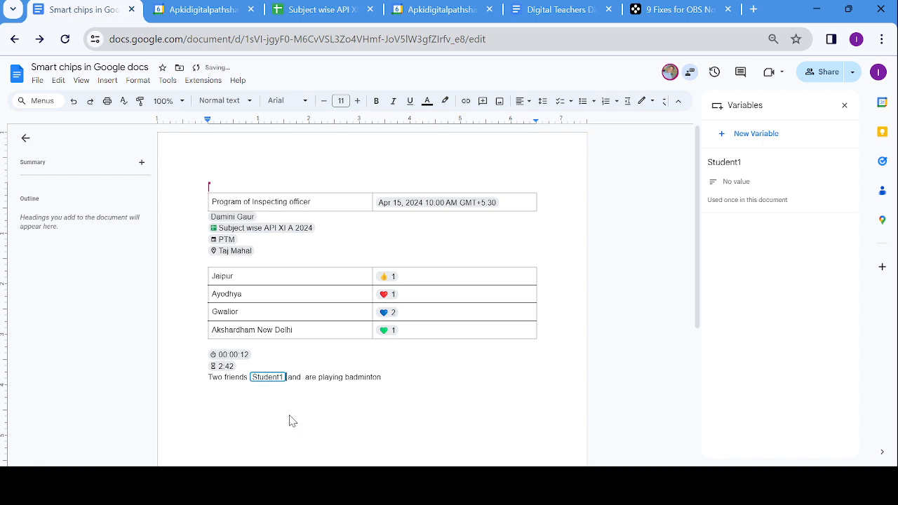
- Create a new Student2 variable chip between 'and' and 'are'
click(303, 377)
click(108, 80)
mouse_move(162, 200)
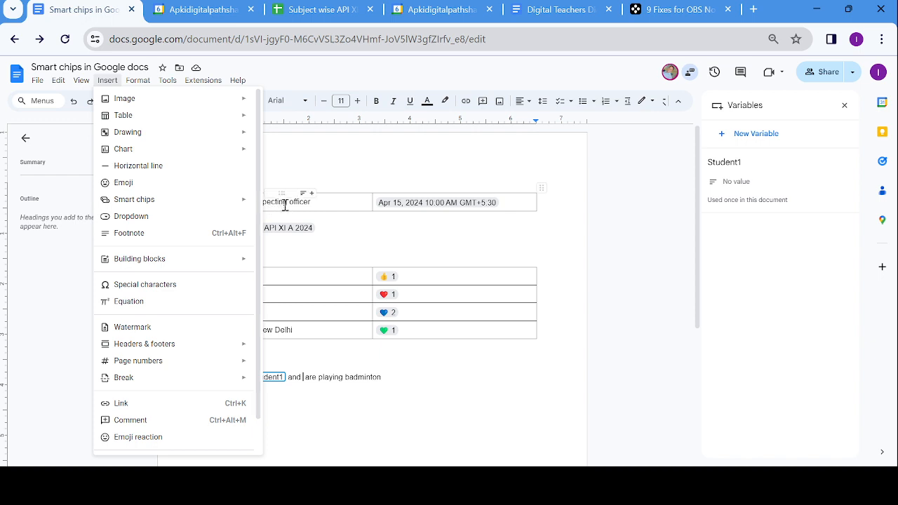
mouse_move(249, 203)
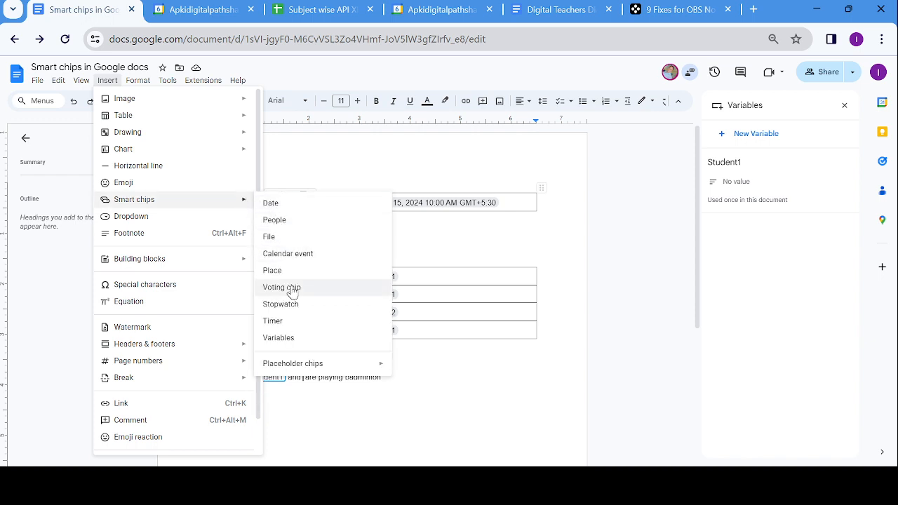
click(294, 337)
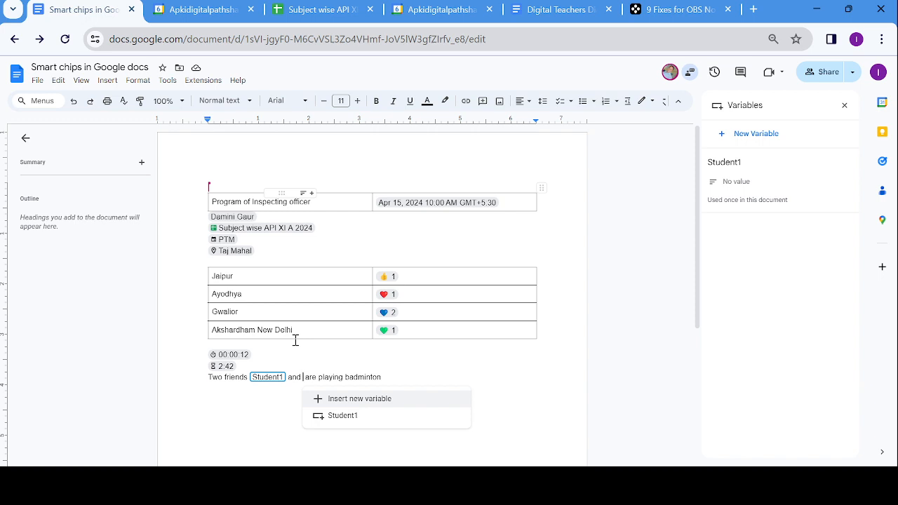
text(Student )
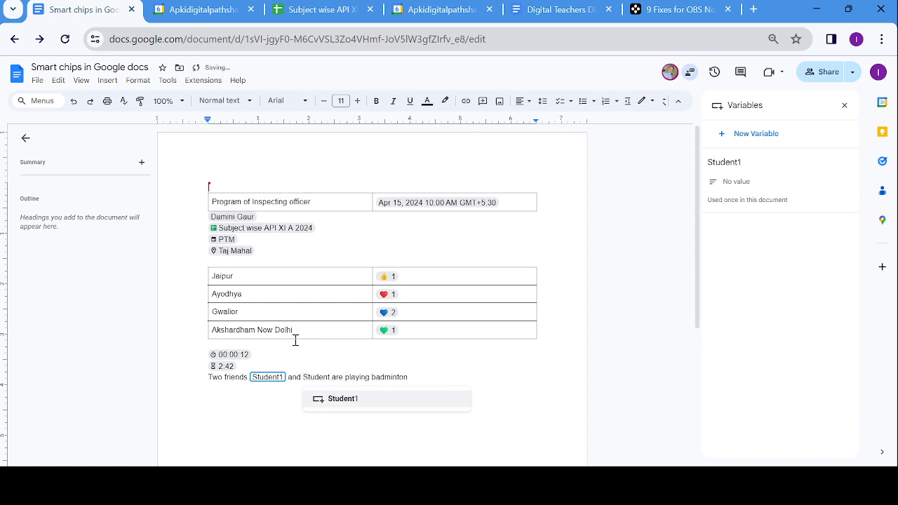
text(2)
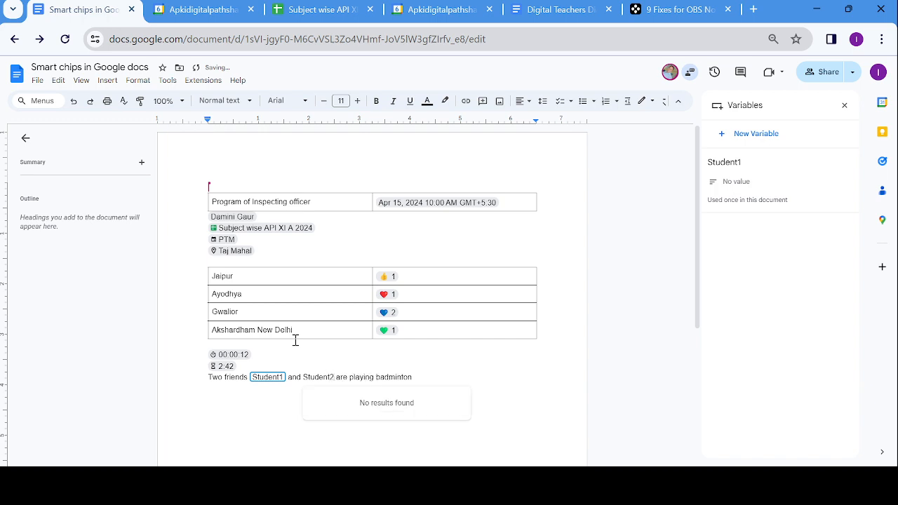
key(BackSpace)
key(BackSpace)
key(BackSpace)
key(BackSpace)
key(BackSpace)
key(BackSpace)
key(BackSpace)
key(BackSpace)
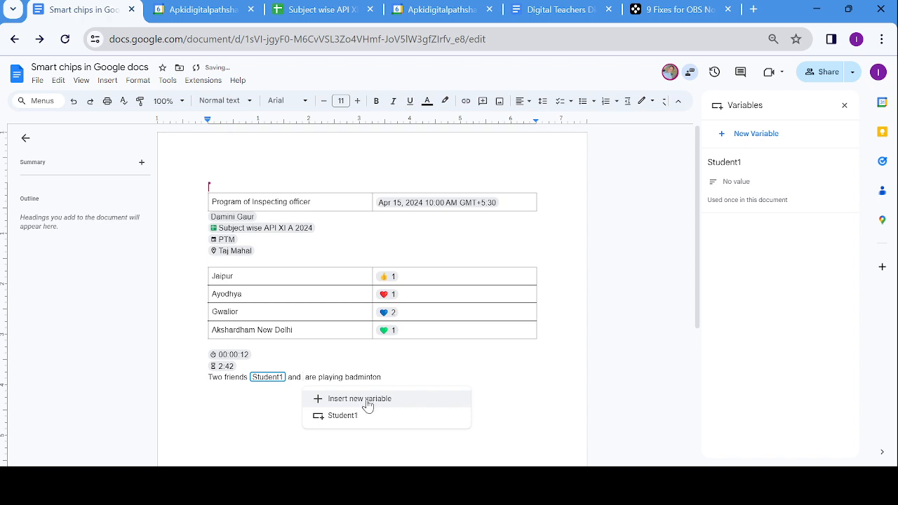
click(358, 399)
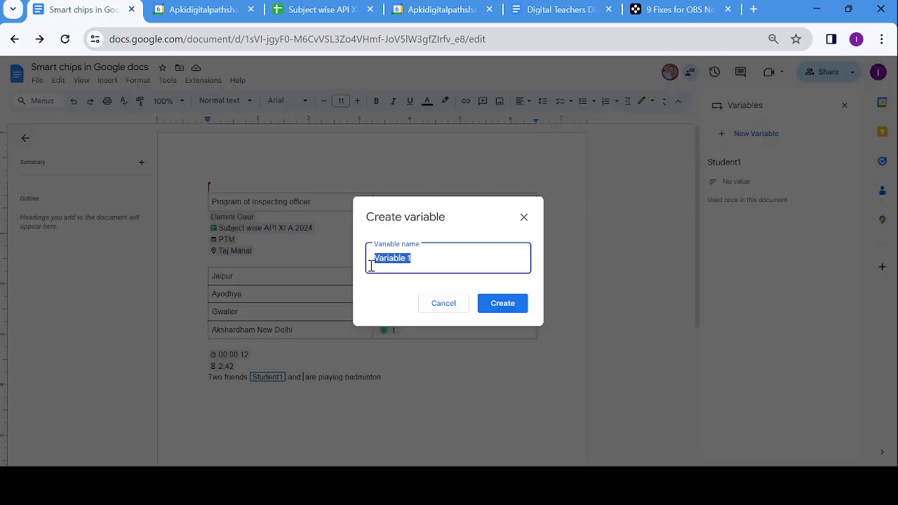
click(415, 260)
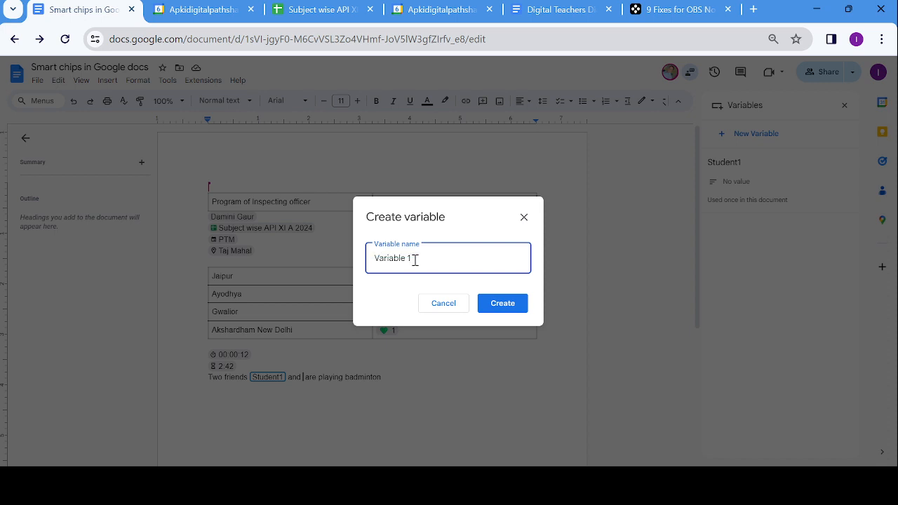
key(BackSpace)
key(BackSpace)
key(BackSpace)
key(BackSpace)
key(BackSpace)
key(BackSpace)
key(BackSpace)
key(BackSpace)
key(BackSpace)
text(Student)
click(514, 309)
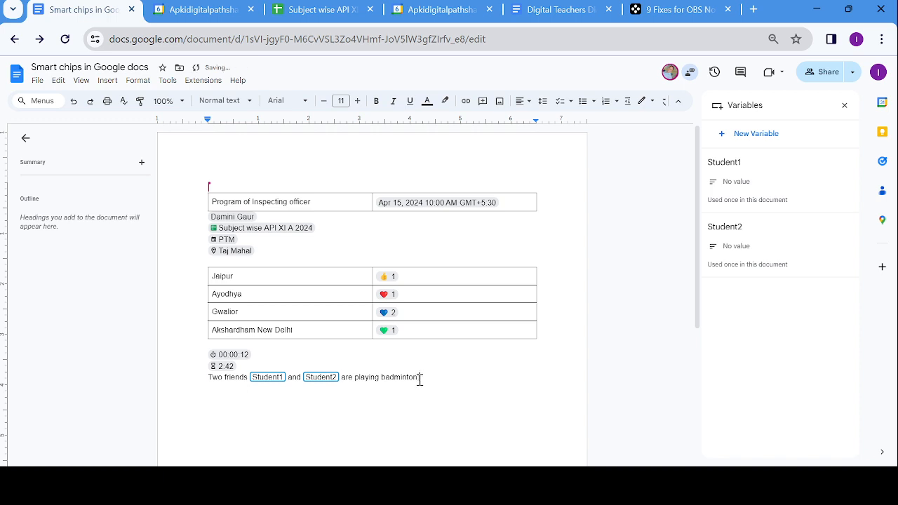
- Add 'After 10 minutes', a Student1 chip, and 'observes that' to the story
text(fter 10 minutes)
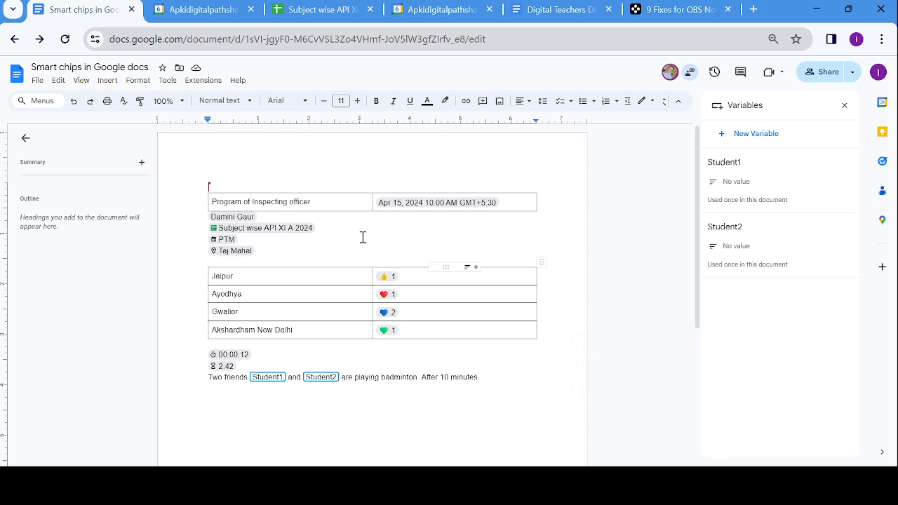
click(108, 80)
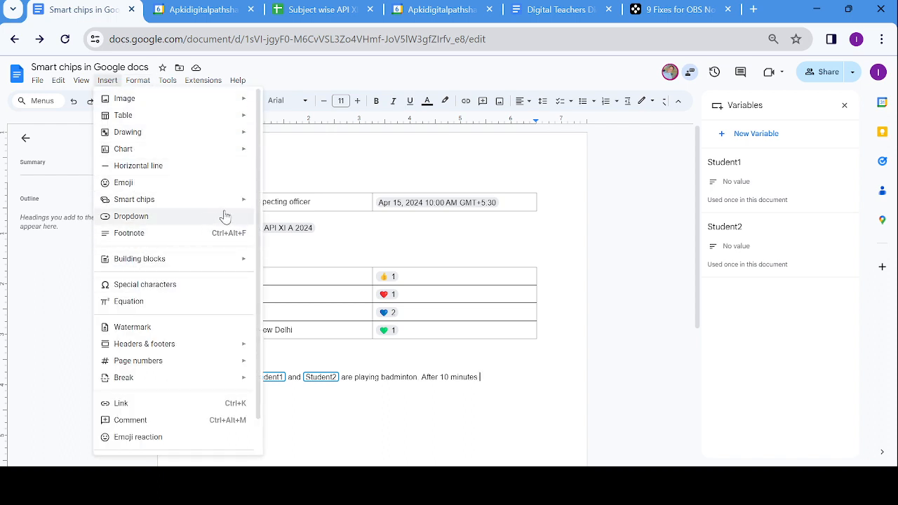
mouse_move(232, 209)
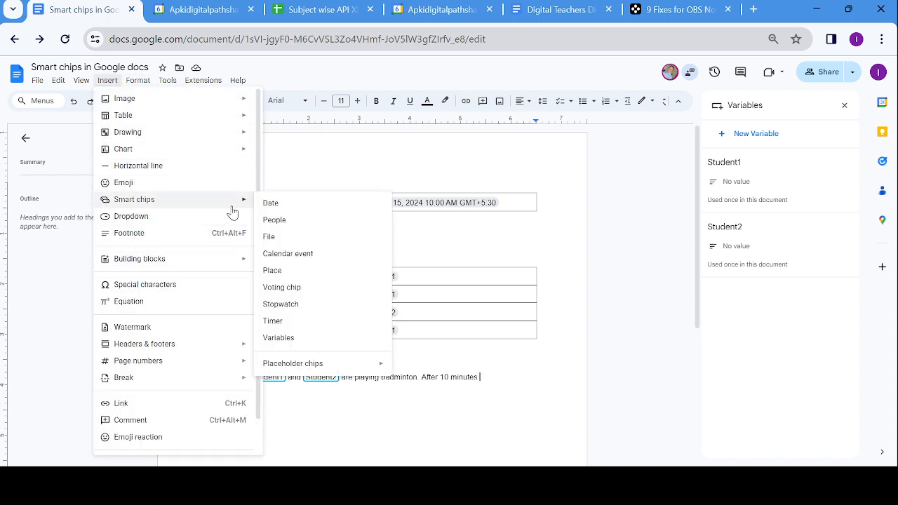
click(292, 340)
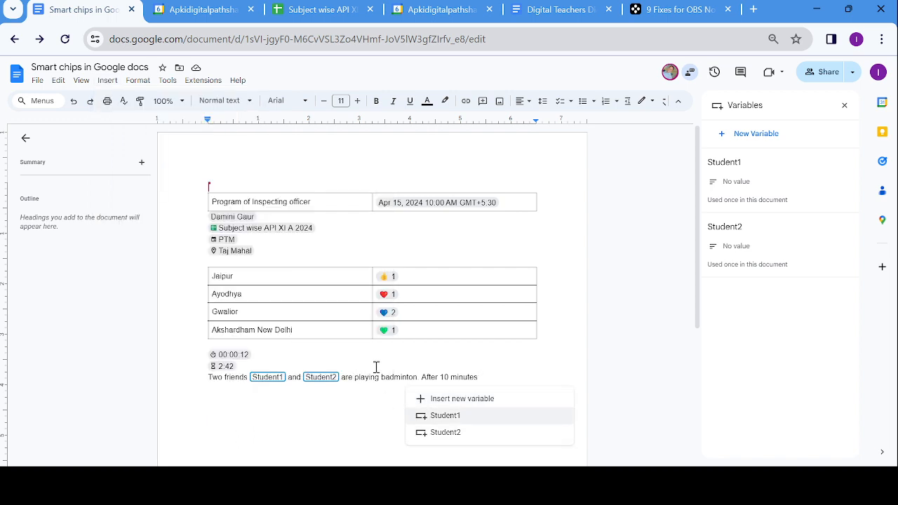
click(441, 416)
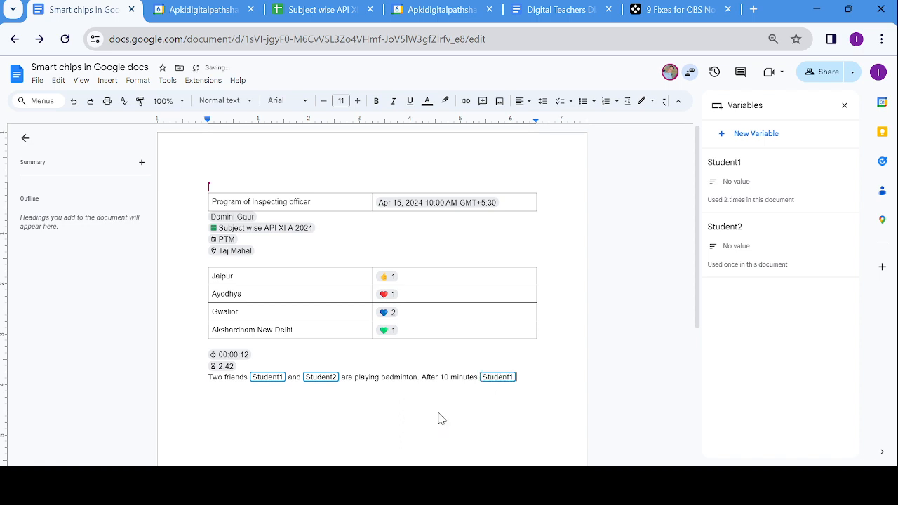
text(observes that)
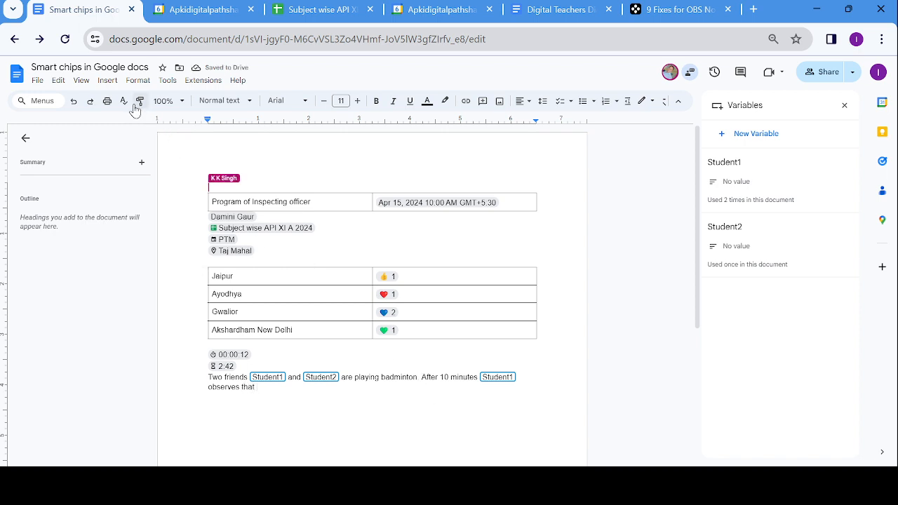
click(107, 80)
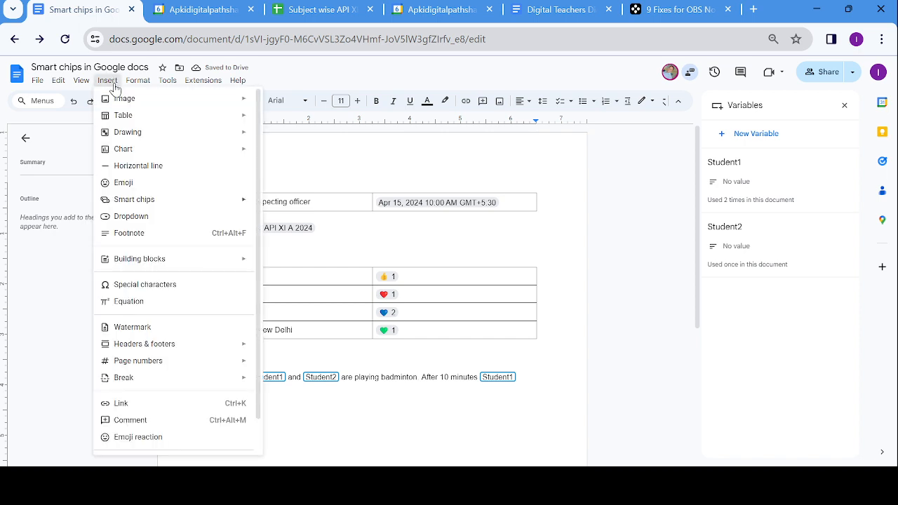
mouse_move(160, 200)
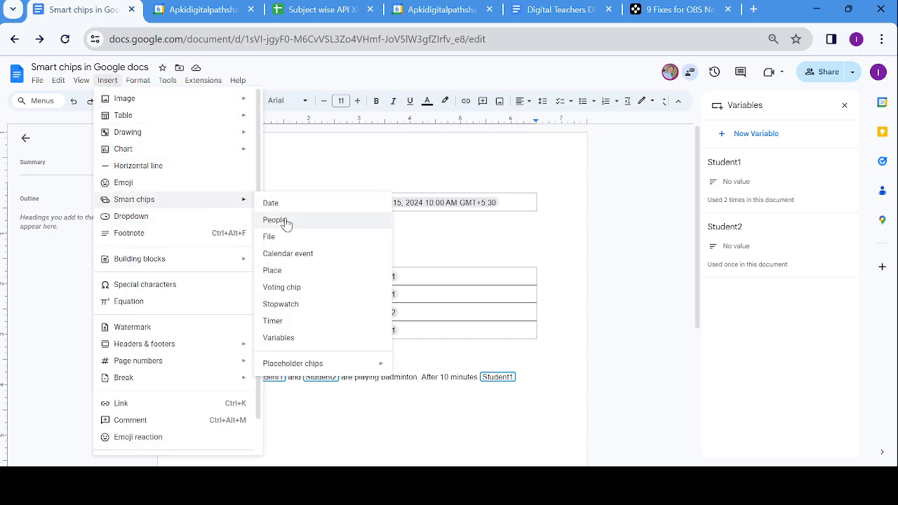
- Insert a Student2 chip after 'observes that' and type 'fell down on the ground. Seeing this'
click(289, 338)
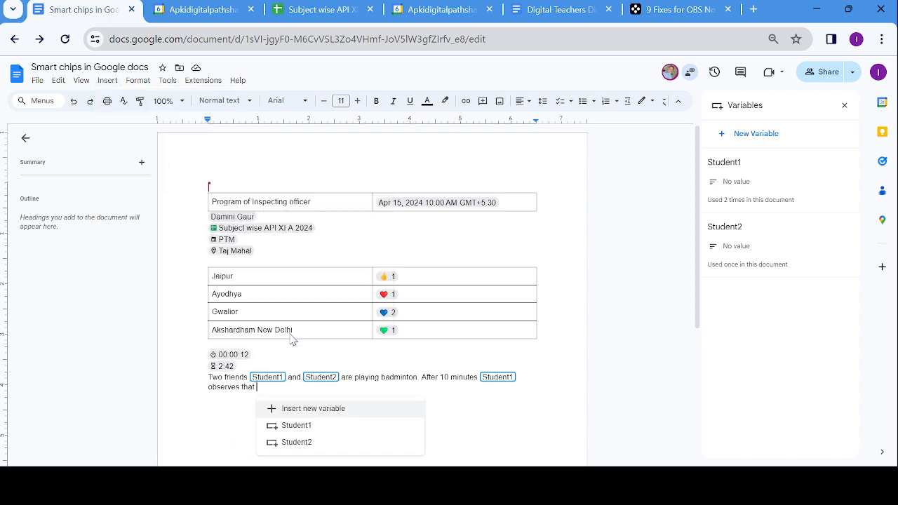
right_click(301, 448)
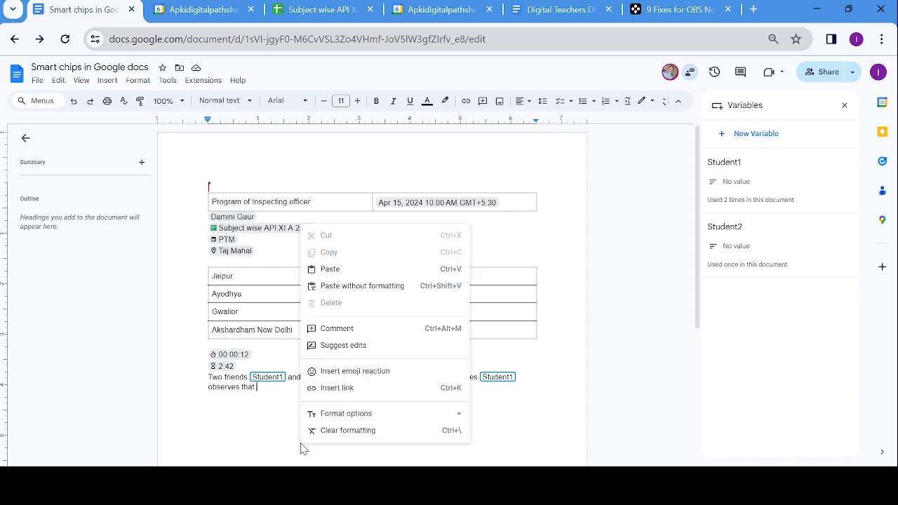
click(276, 398)
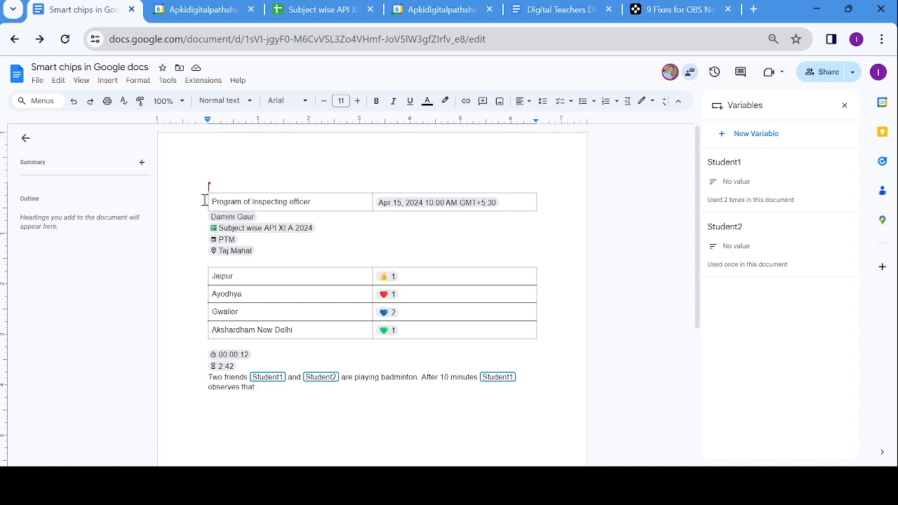
click(108, 80)
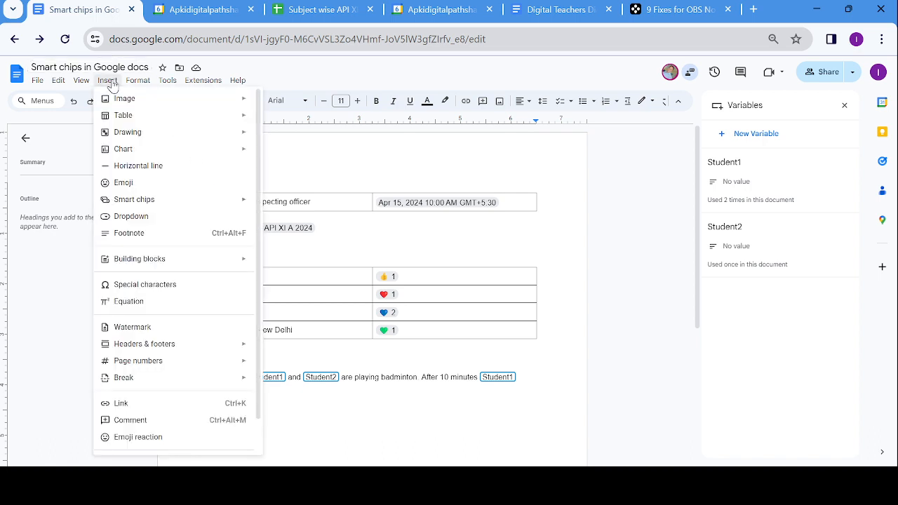
mouse_move(154, 201)
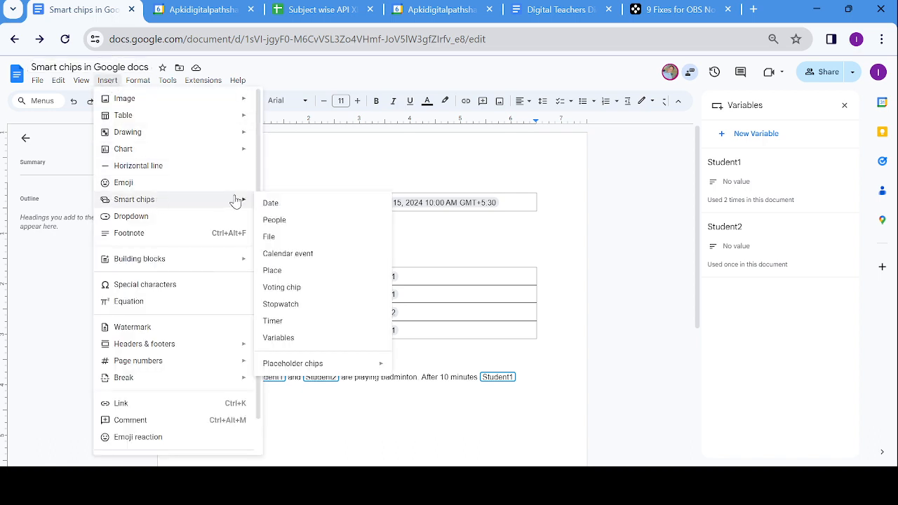
click(294, 338)
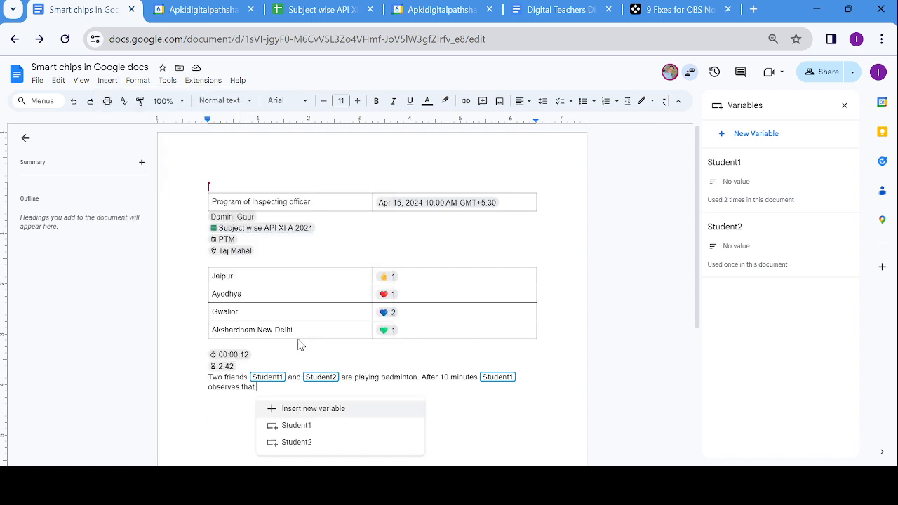
click(304, 442)
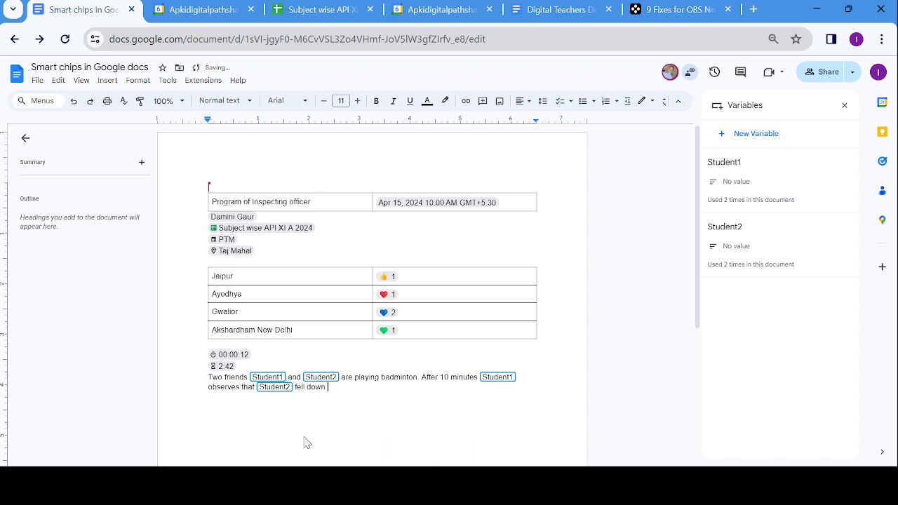
text(he ground)
text(. Seeing this)
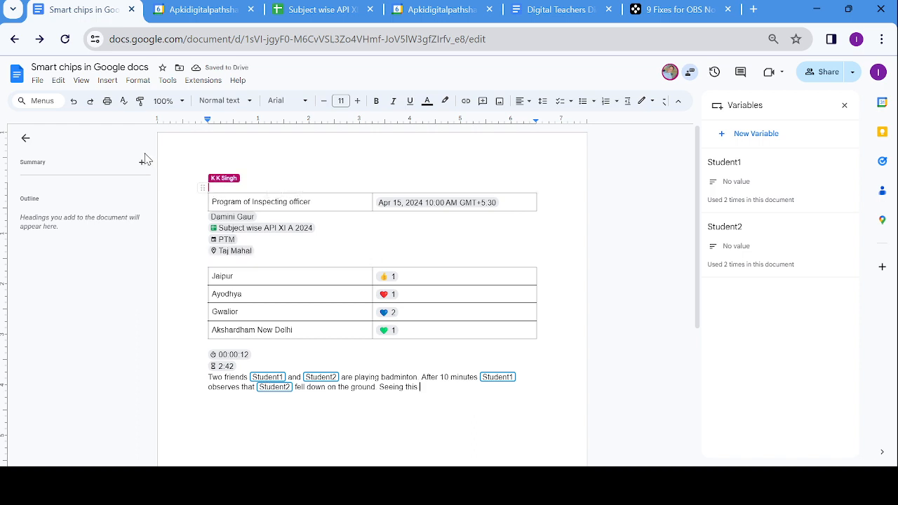
- Insert a Student1 chip after 'Seeing this' and type 'rushed towards'
click(107, 80)
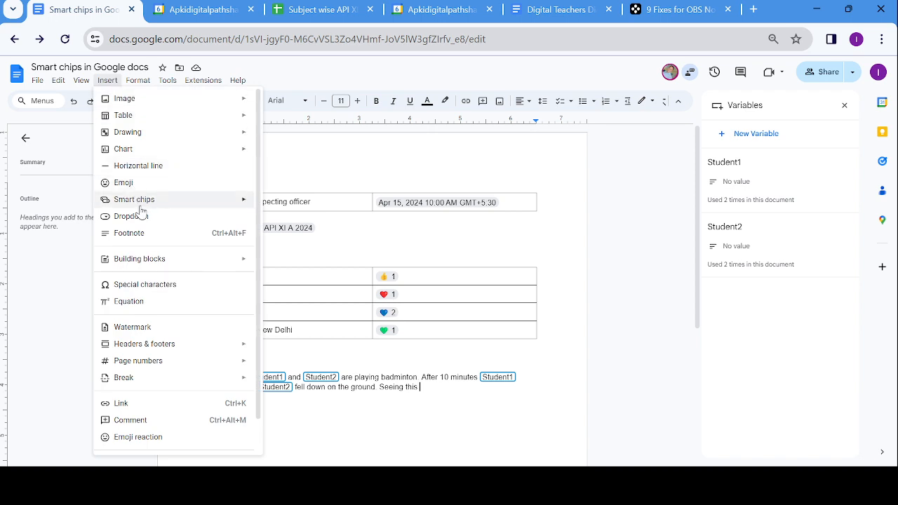
mouse_move(138, 202)
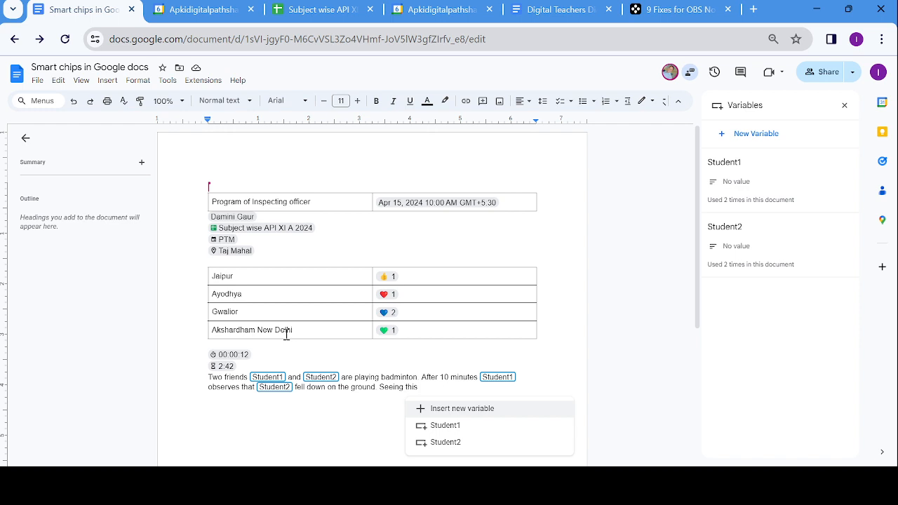
click(454, 429)
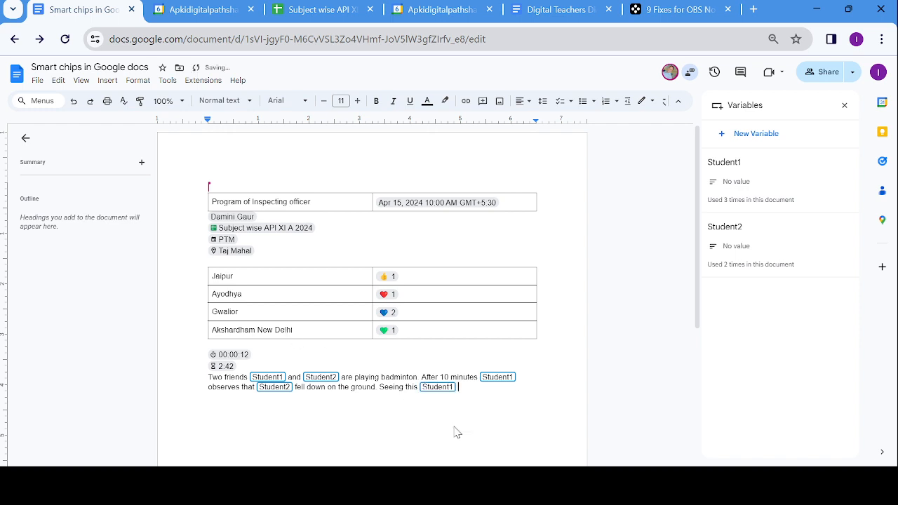
text(rushed towards)
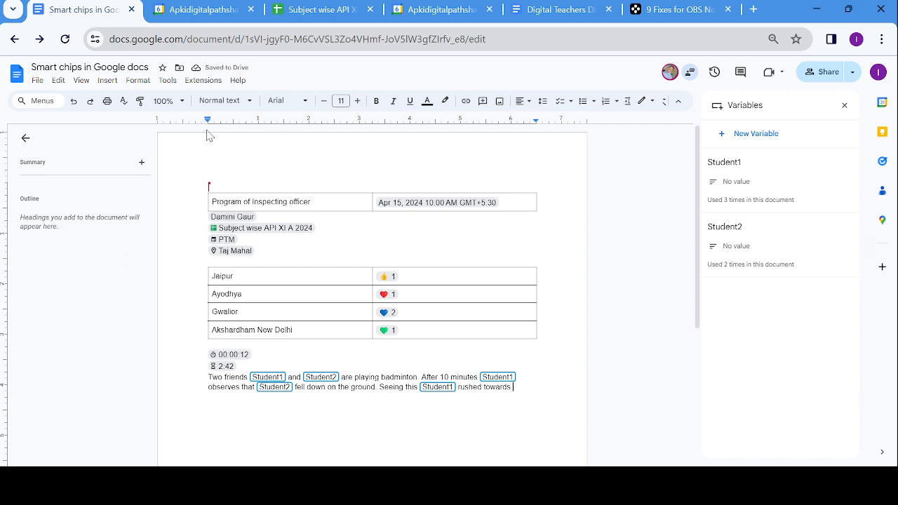
- Insert a Student2 chip at the end and finish the sentence with a period
click(113, 82)
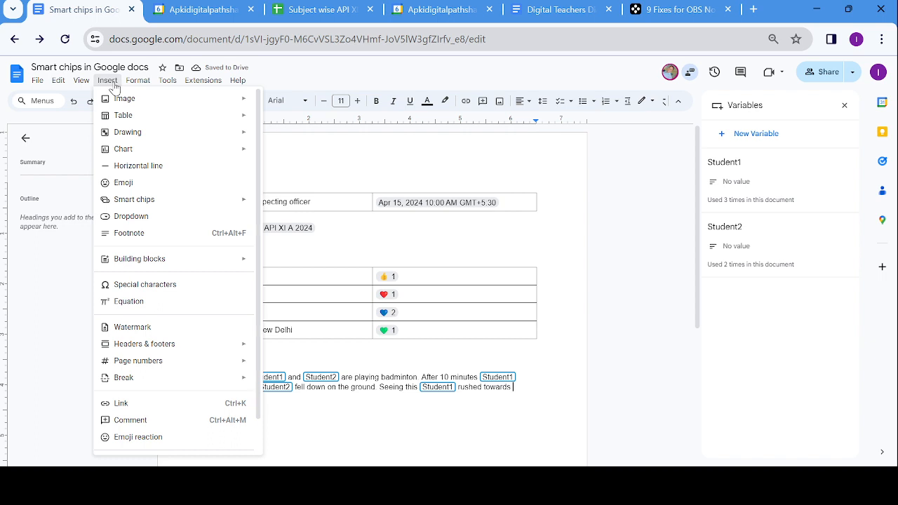
mouse_move(153, 201)
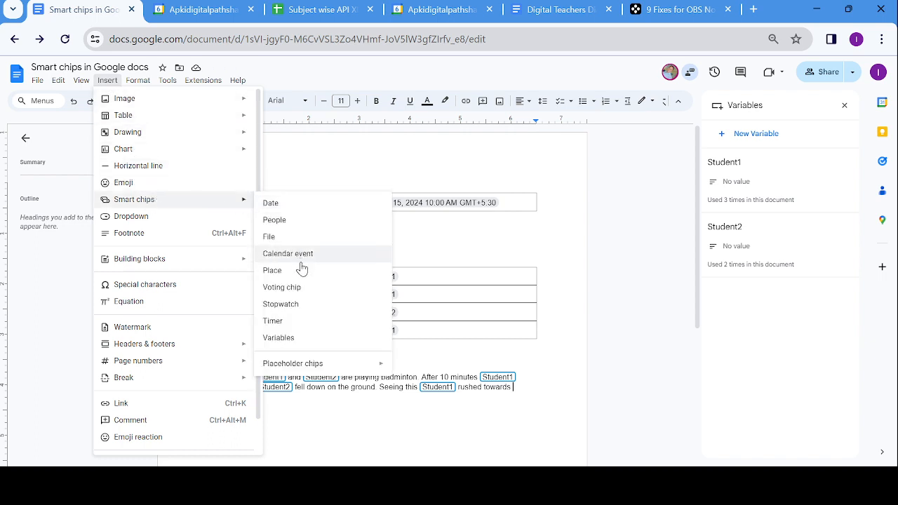
click(278, 337)
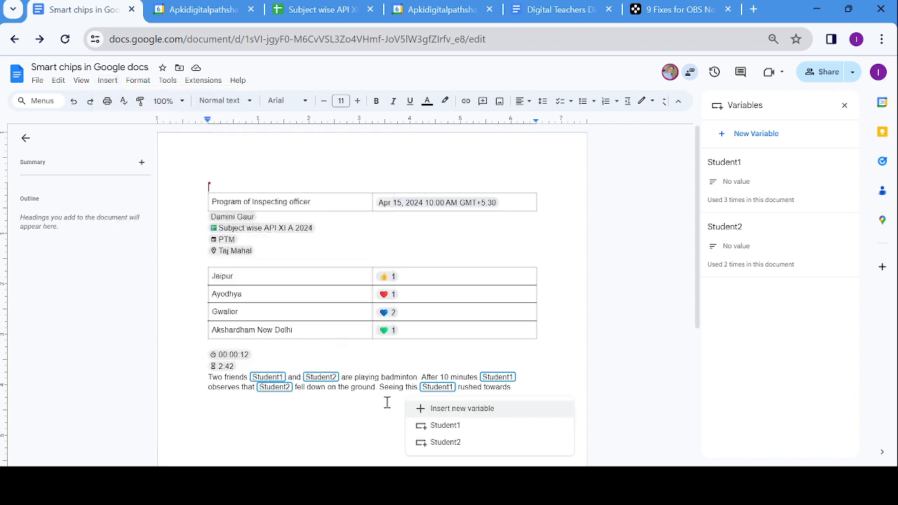
click(435, 443)
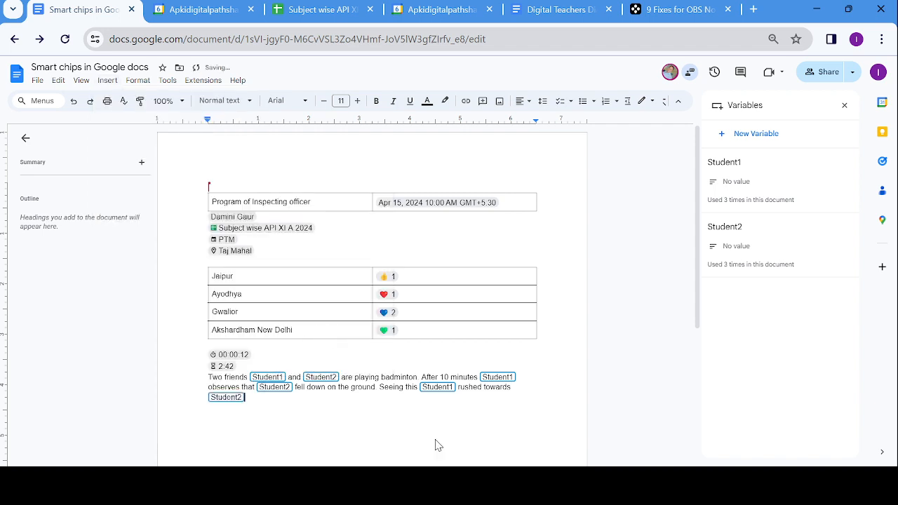
text(.)
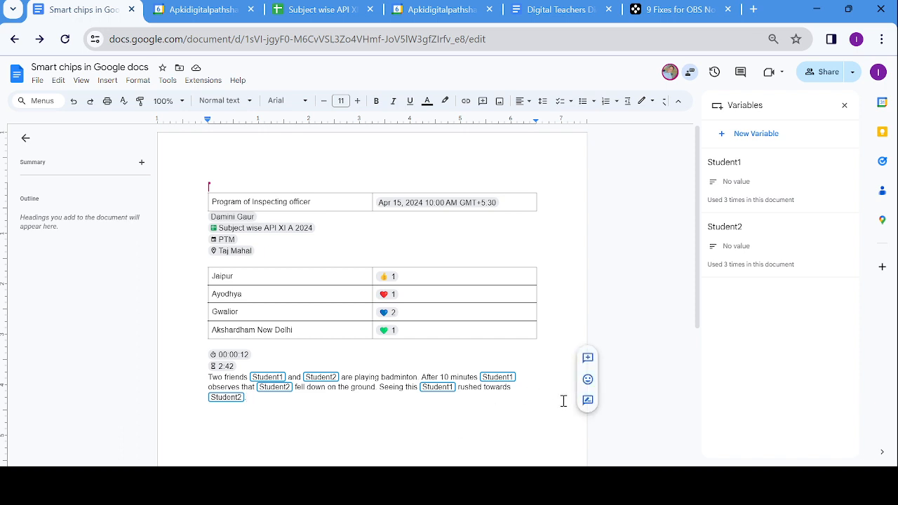
- Enter Ram for the Student1 variable and Rahul for Student2, confirming both values
click(729, 191)
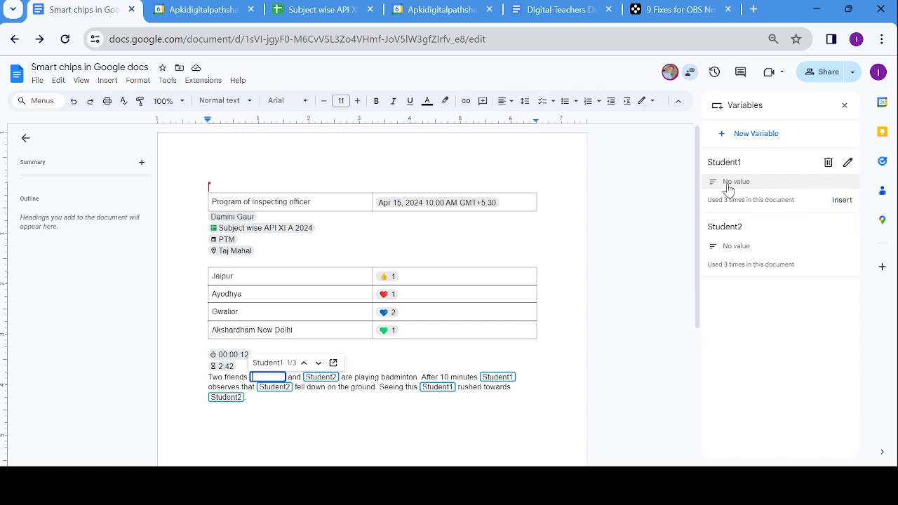
text(Ra)
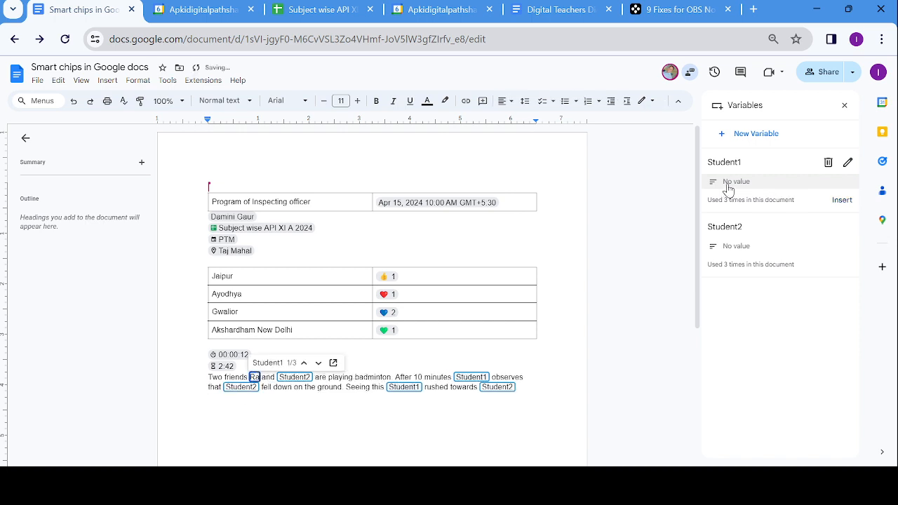
text(m)
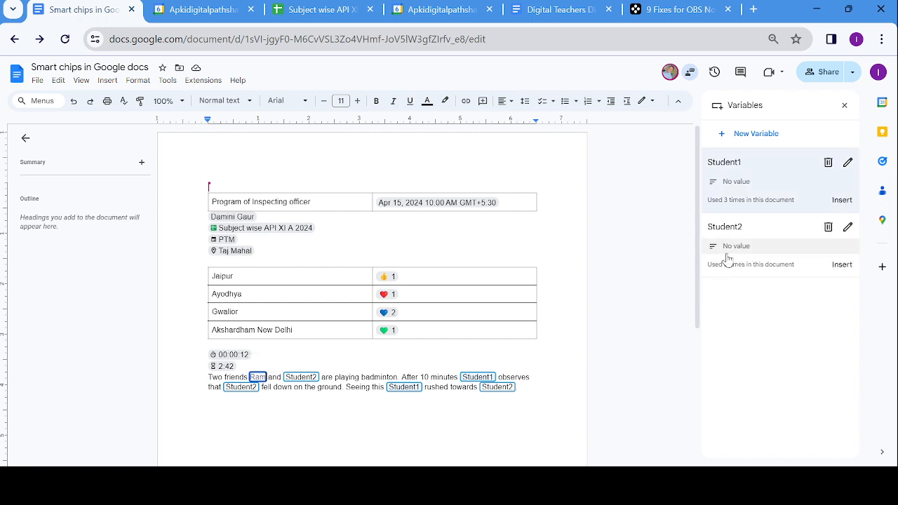
click(728, 256)
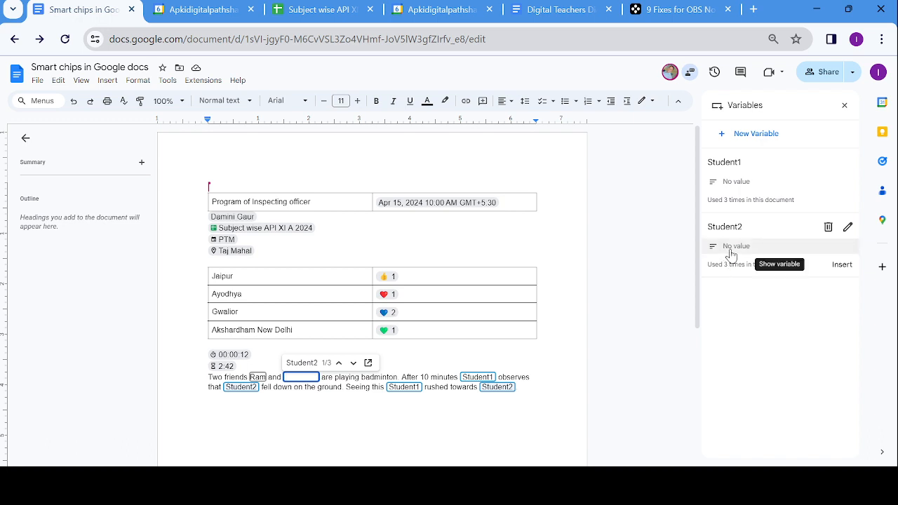
text(Rahul)
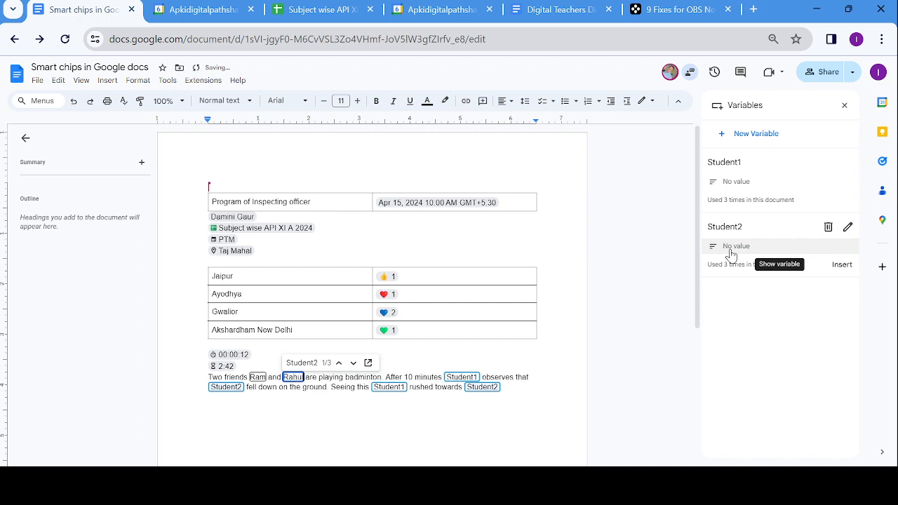
click(839, 263)
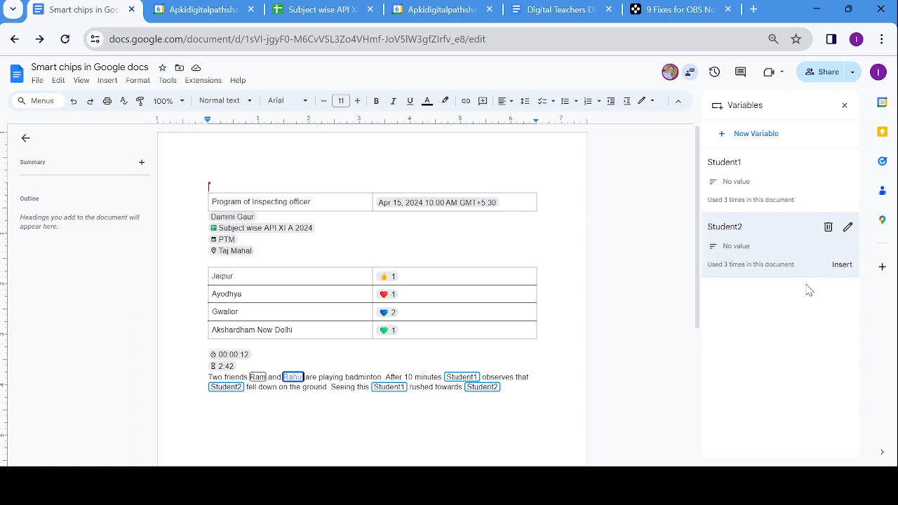
click(295, 381)
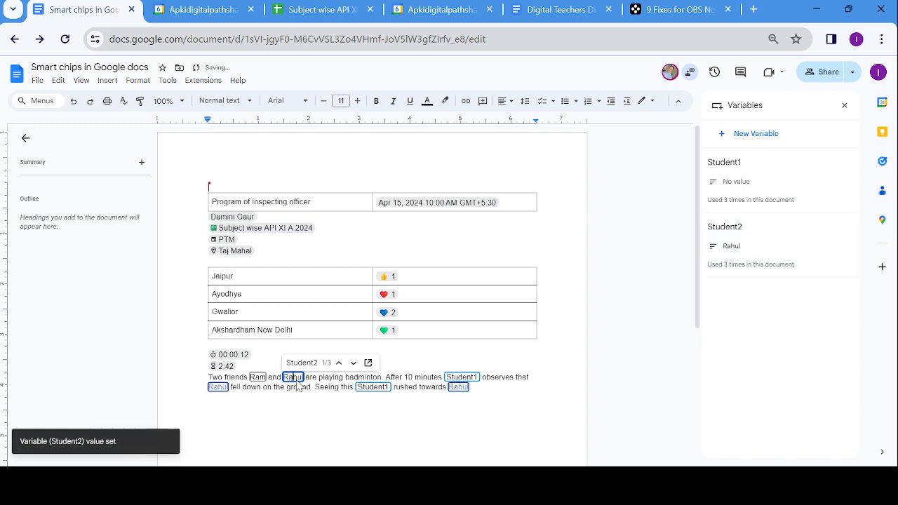
key(Return)
click(264, 380)
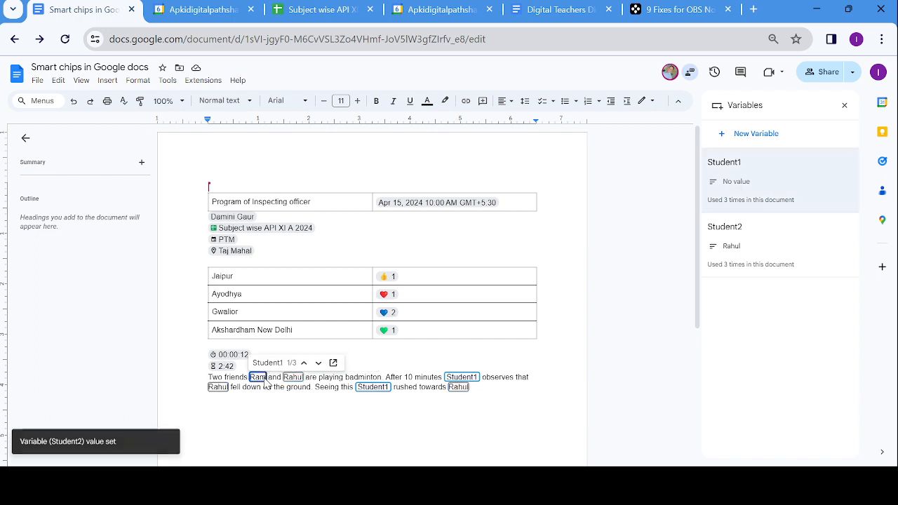
key(Return)
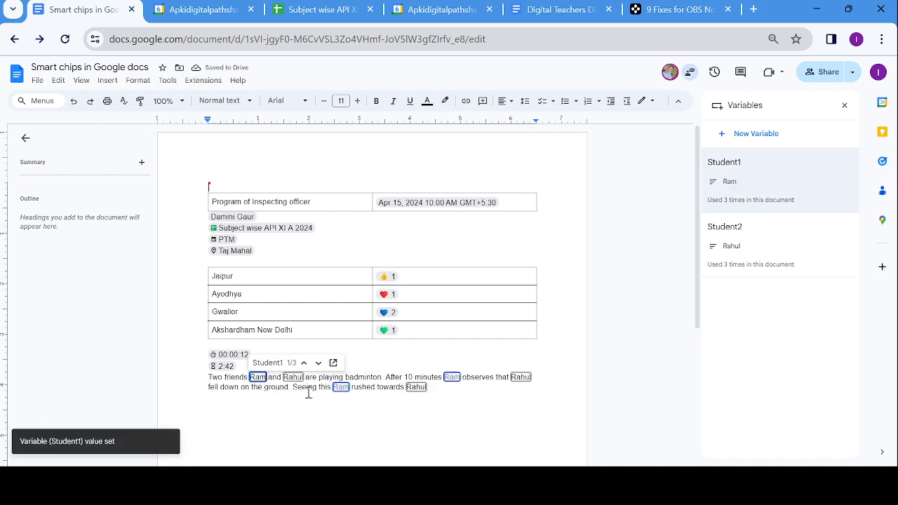
- Insert a Date placeholder chip on a fresh line after the badminton story paragraph
click(445, 396)
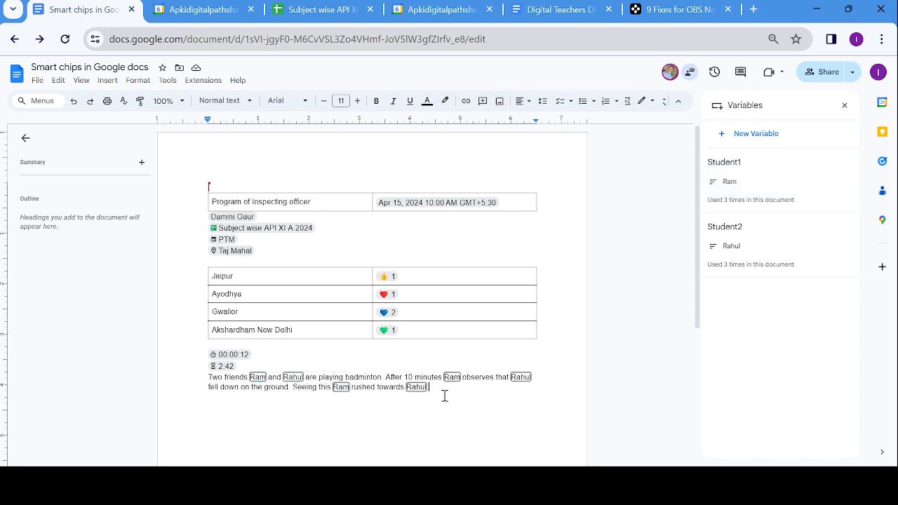
key(Return)
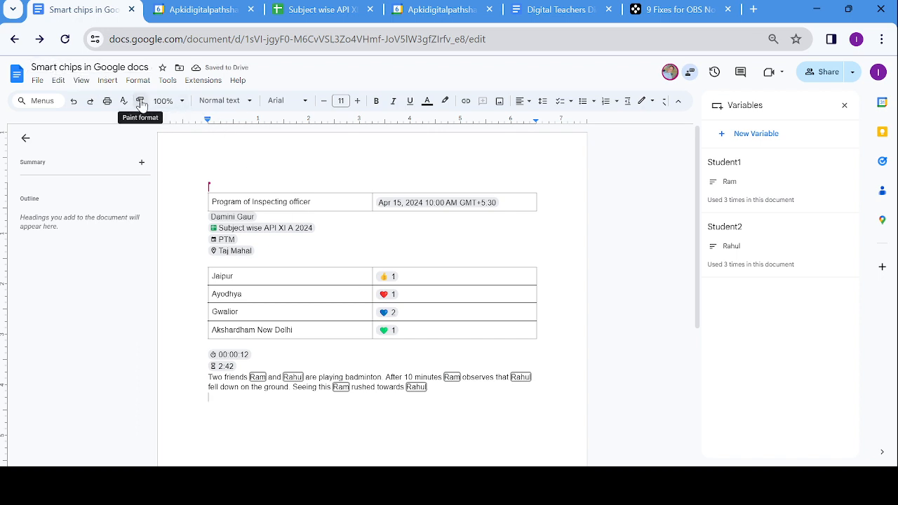
click(114, 82)
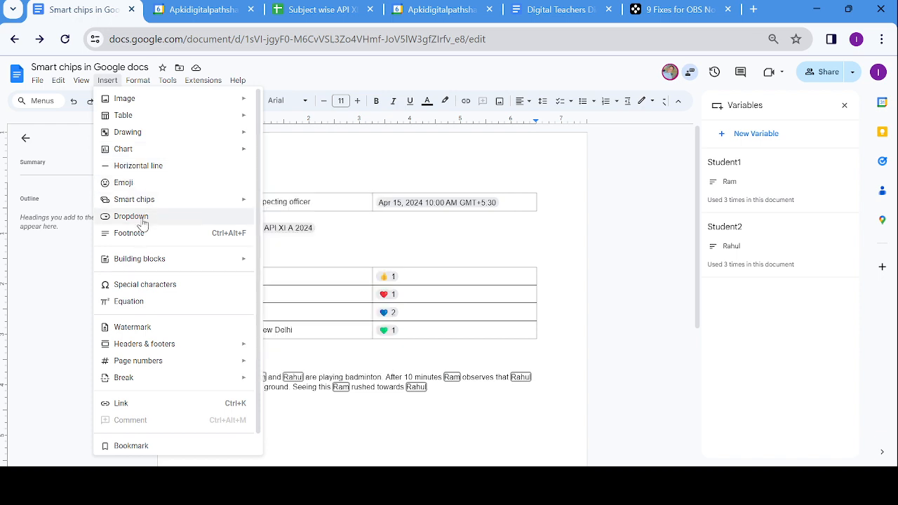
mouse_move(158, 205)
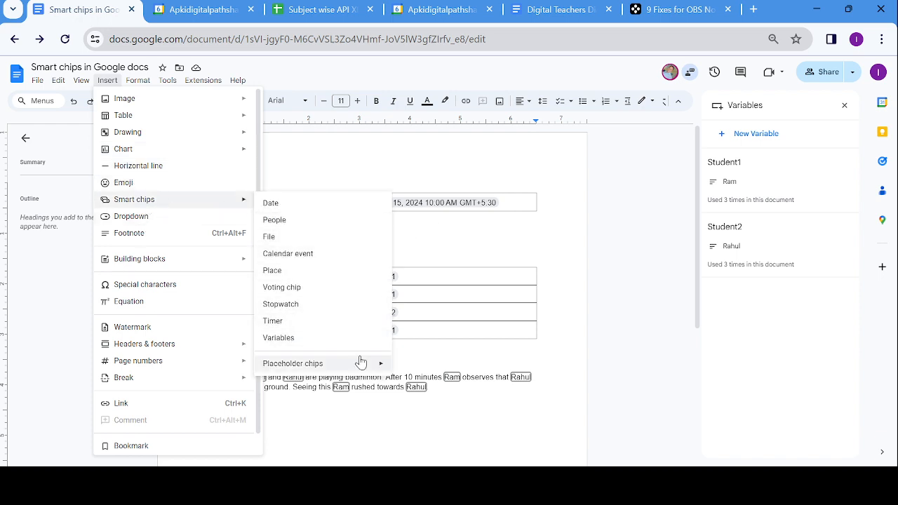
mouse_move(363, 370)
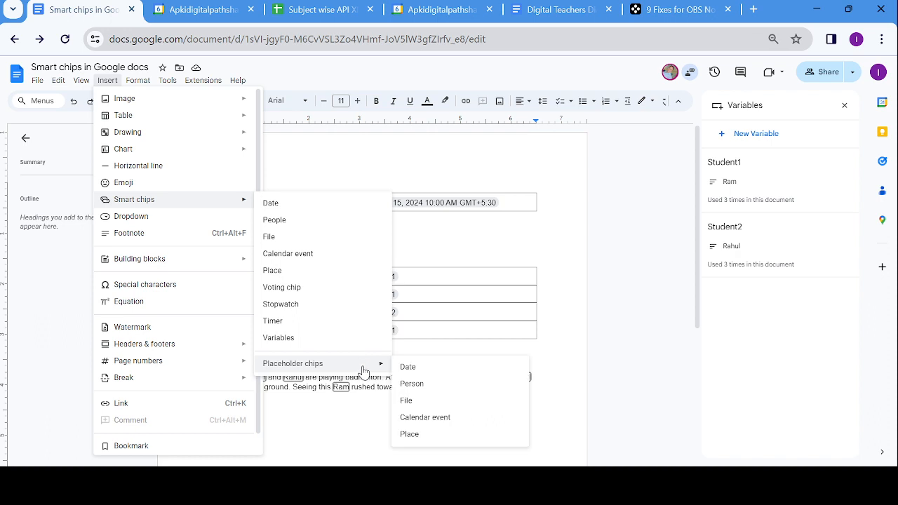
click(409, 367)
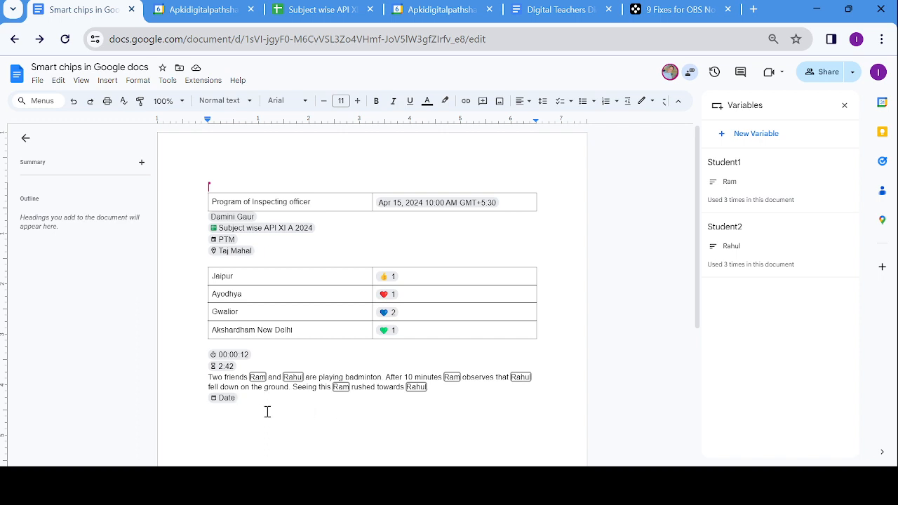
- Leave the Date chip unset after viewing its calendar, and close the Variables side panel
click(229, 398)
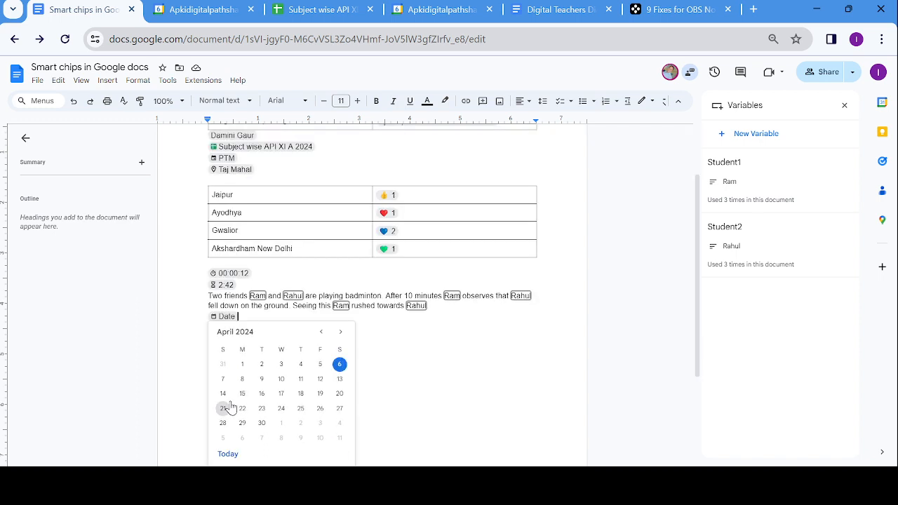
click(383, 395)
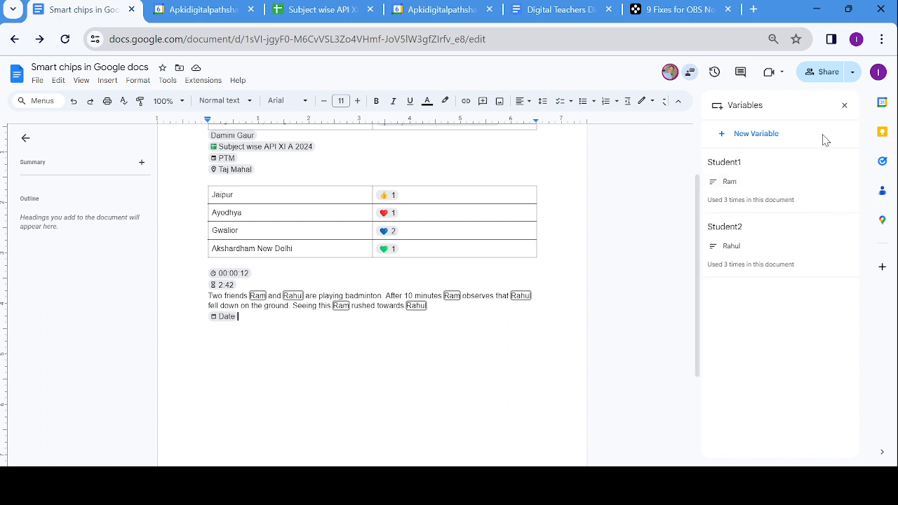
click(845, 105)
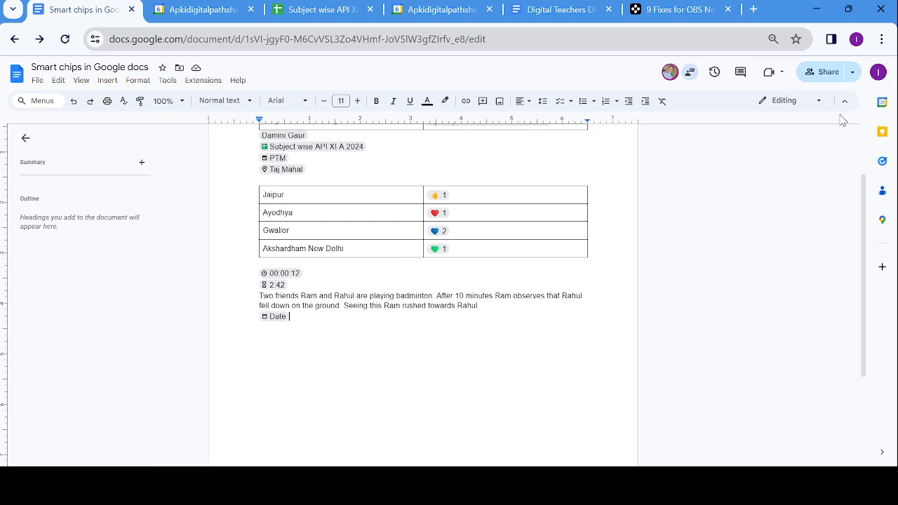